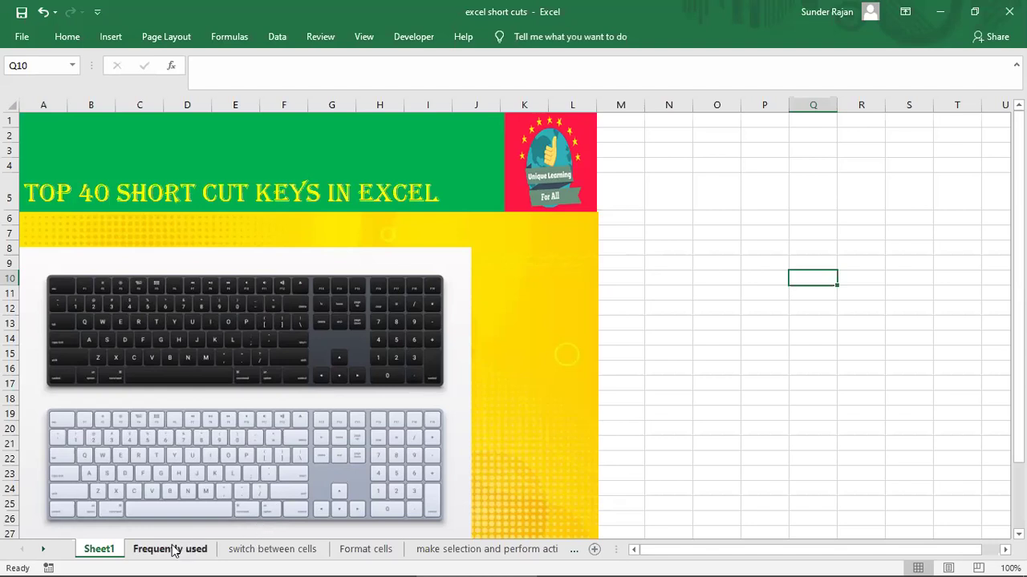
Switch to the Frequently used sheet, then close the workbook without saving its changes.
left_click(172, 550)
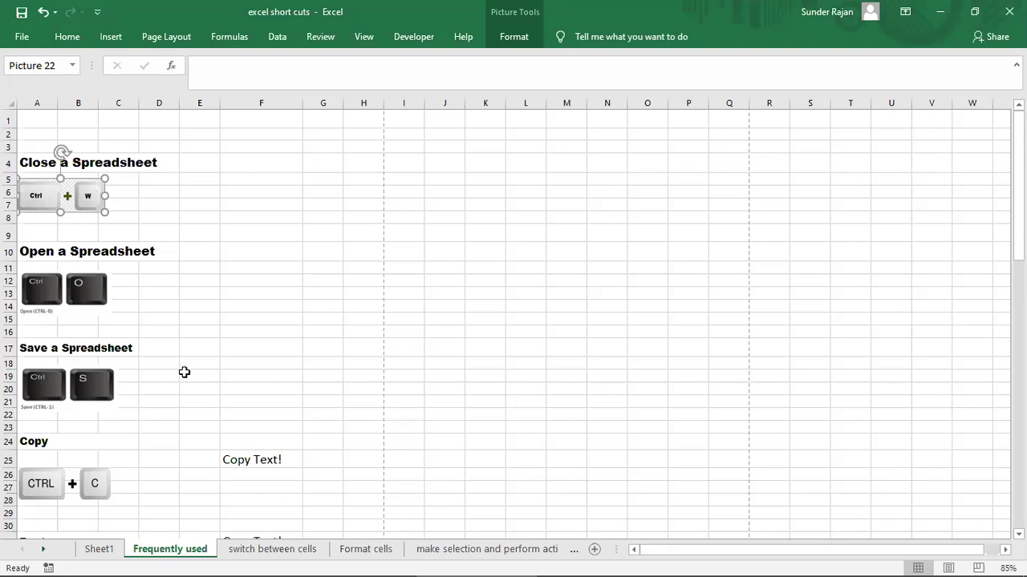
left_click(126, 166)
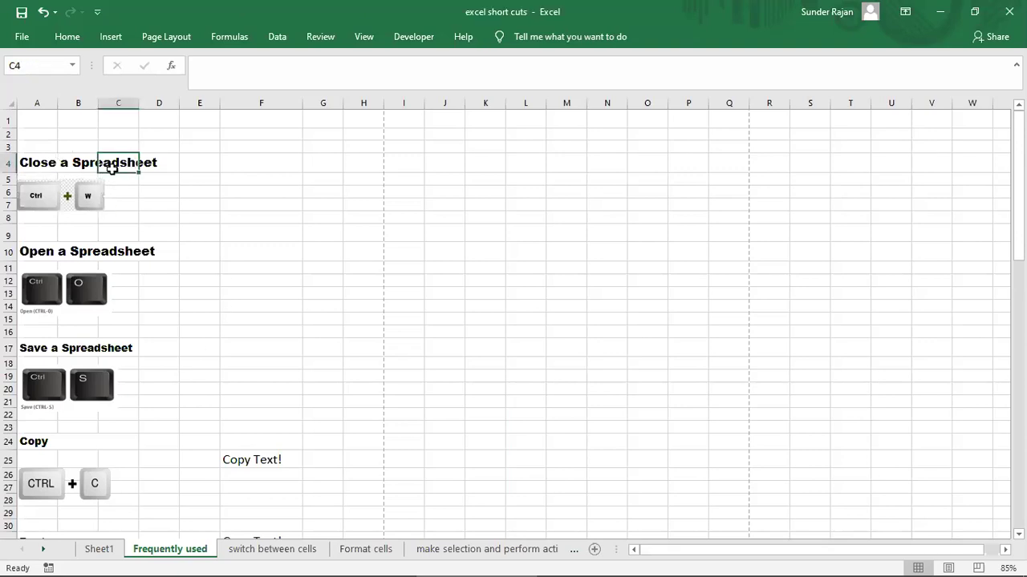
left_click(10, 164)
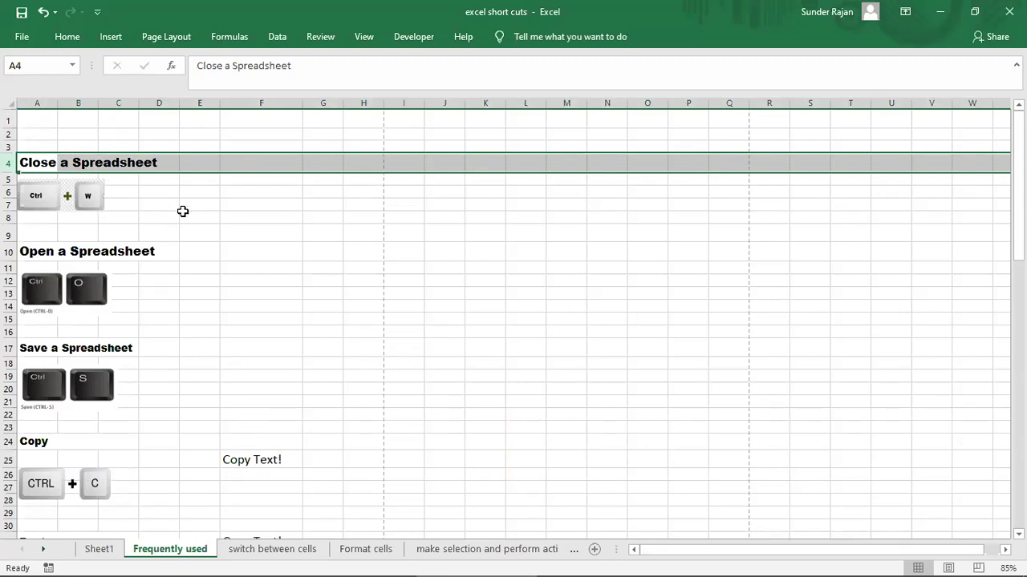
key("ctrl+w")
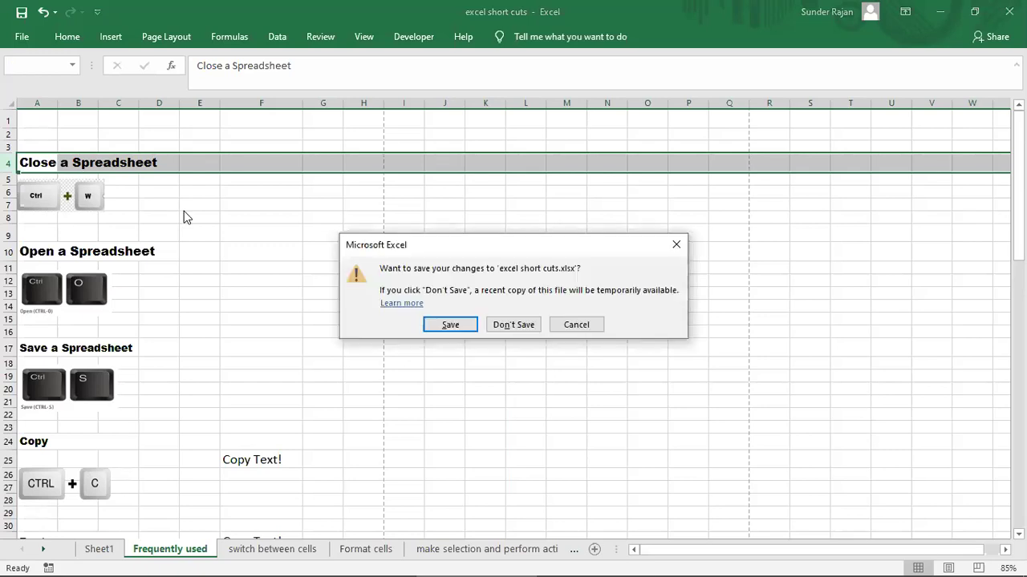
left_click(511, 328)
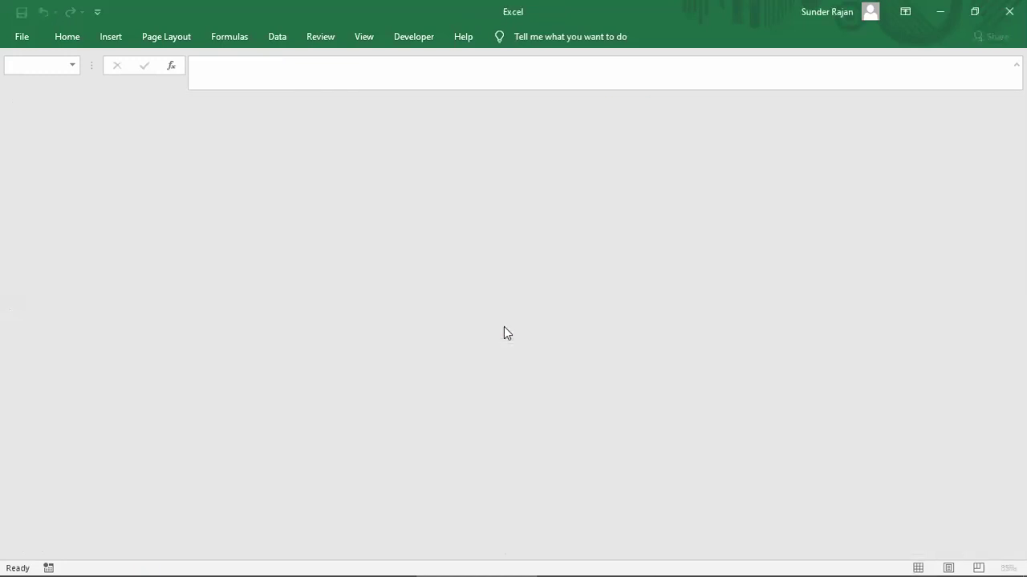
Reopen the excel short cuts workbook from the recent files.
left_click(20, 37)
left_click(220, 341)
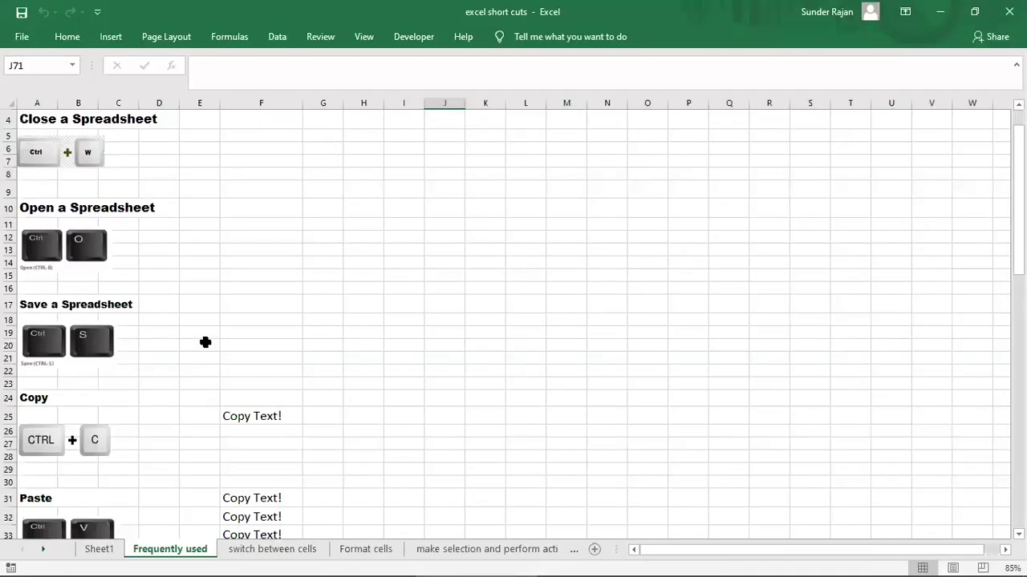
scroll(205, 342, "up", 1)
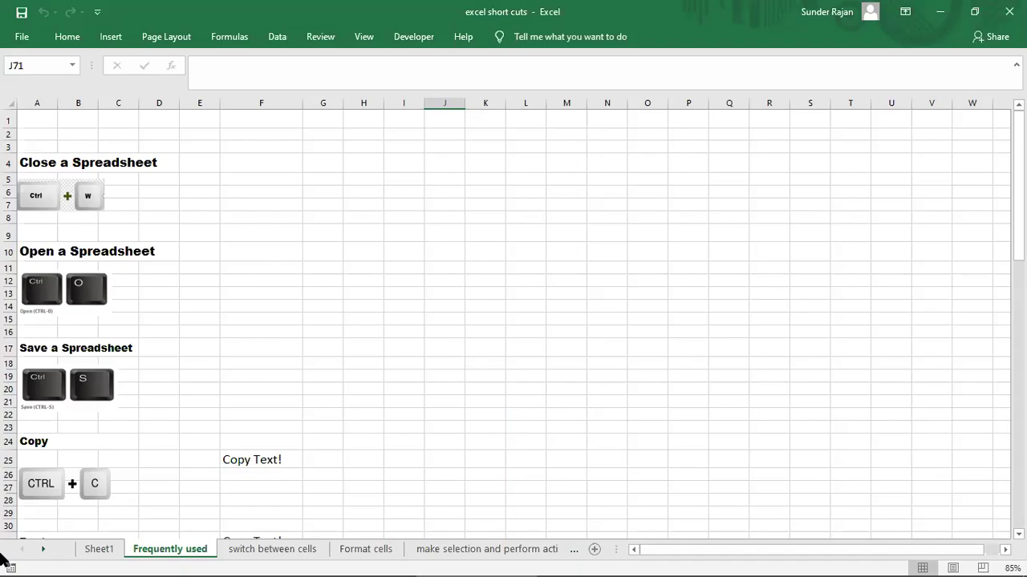
Bring up the list of recent workbooks, choose today's excel short cuts file again and select cell D19.
key("ctrl+o")
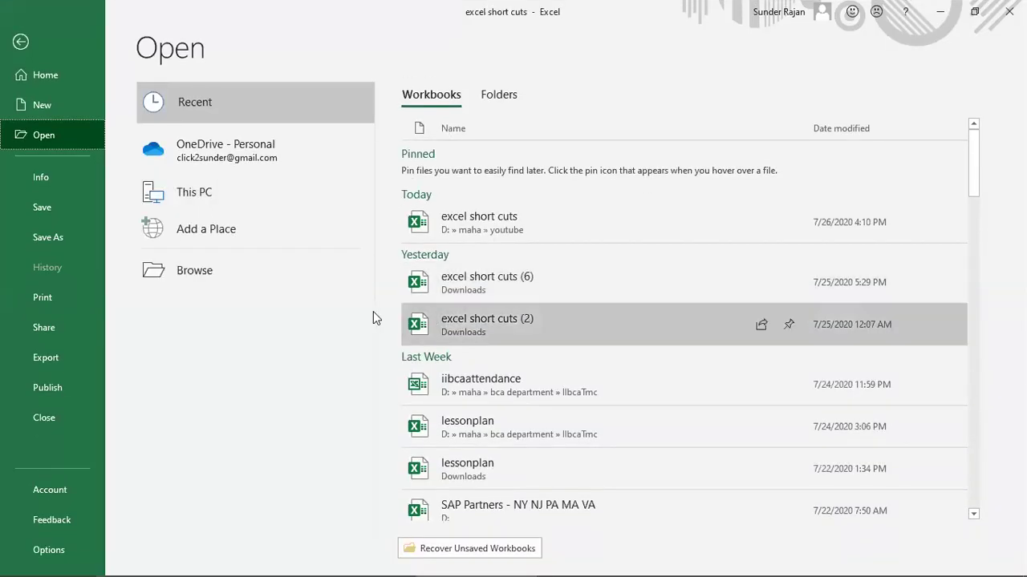
left_click(460, 216)
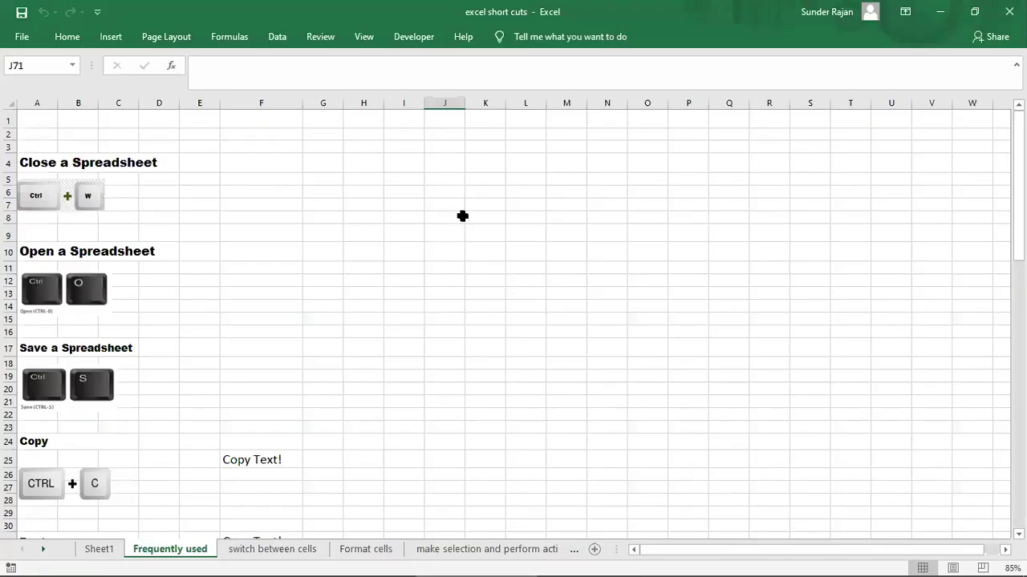
scroll(184, 281, "down", 1)
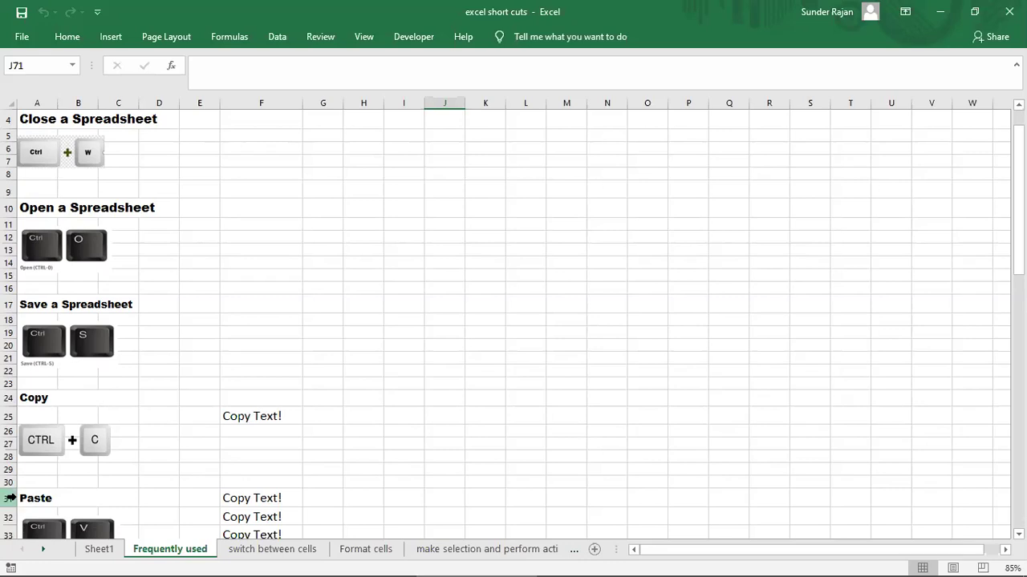
left_click(163, 337)
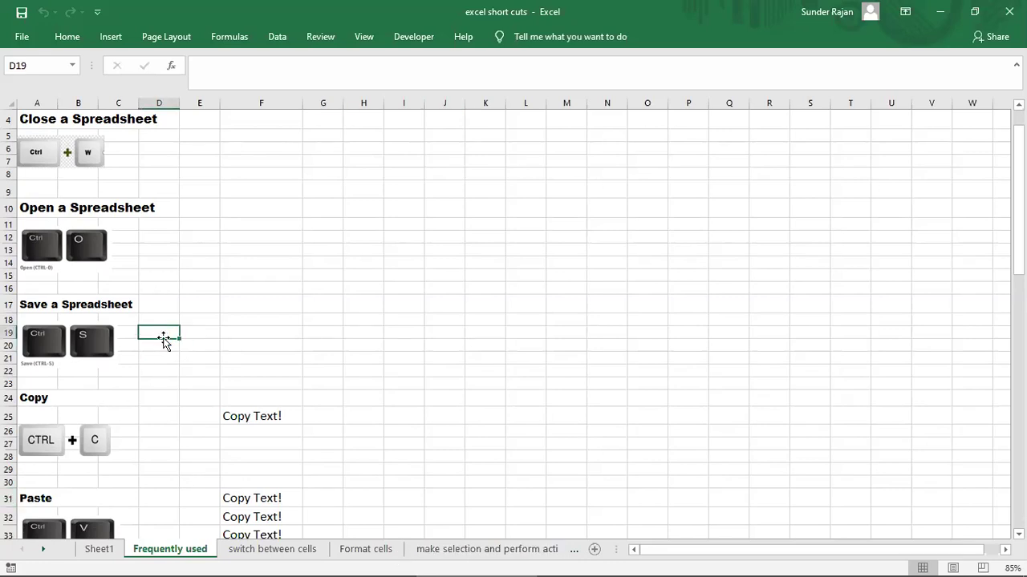
Copy the "Copy Text!" cell F25 in the Copy section.
scroll(163, 338, "down", 3)
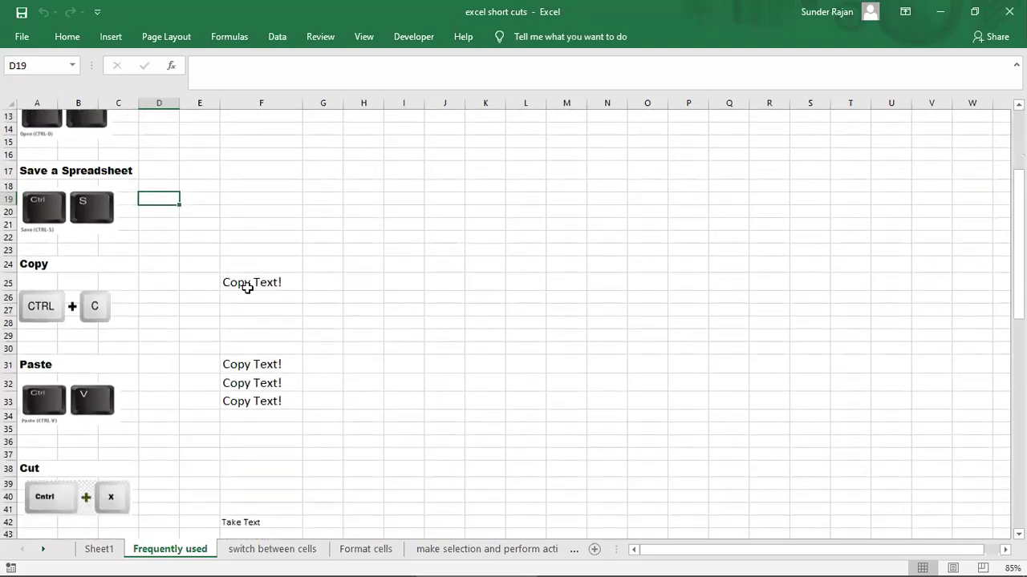
left_click(94, 308)
left_click(201, 310)
left_click(254, 281)
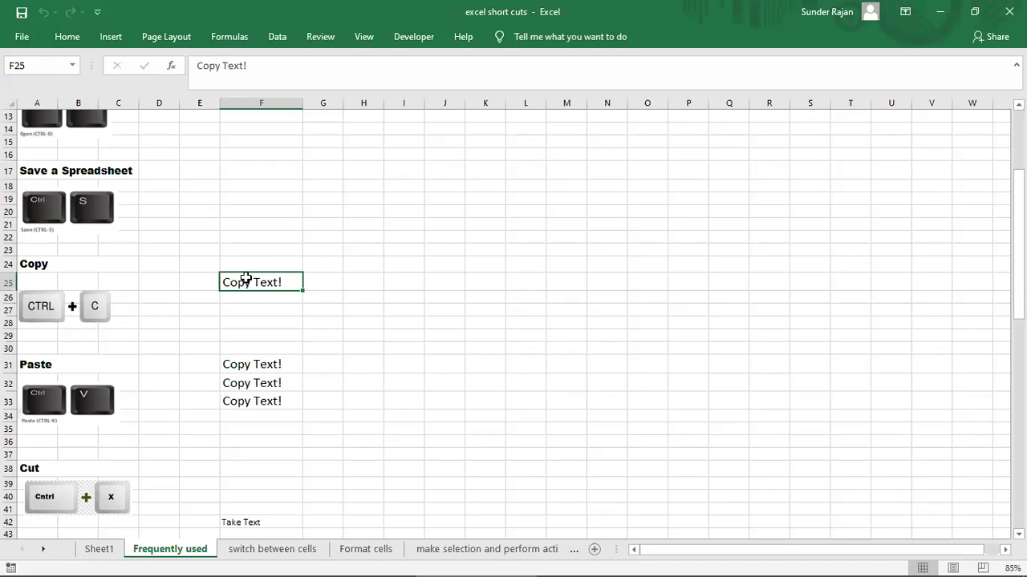
key("ctrl+c")
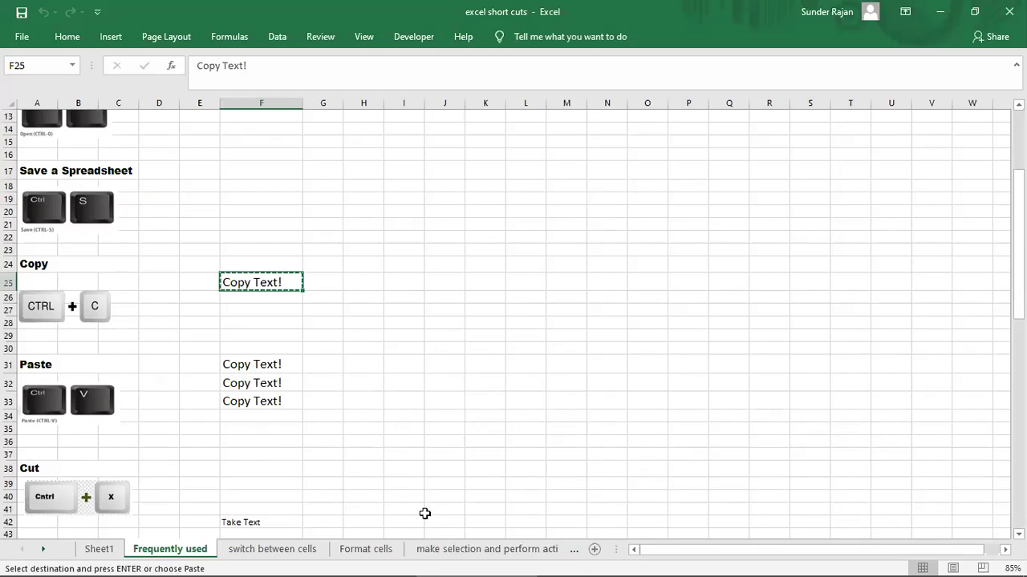
left_click(457, 551)
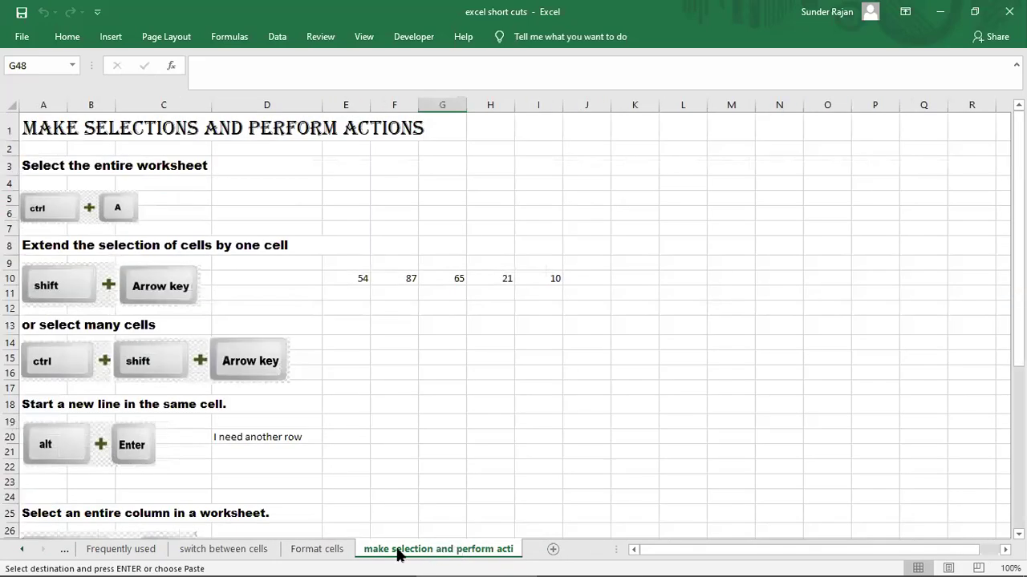
left_click(264, 552)
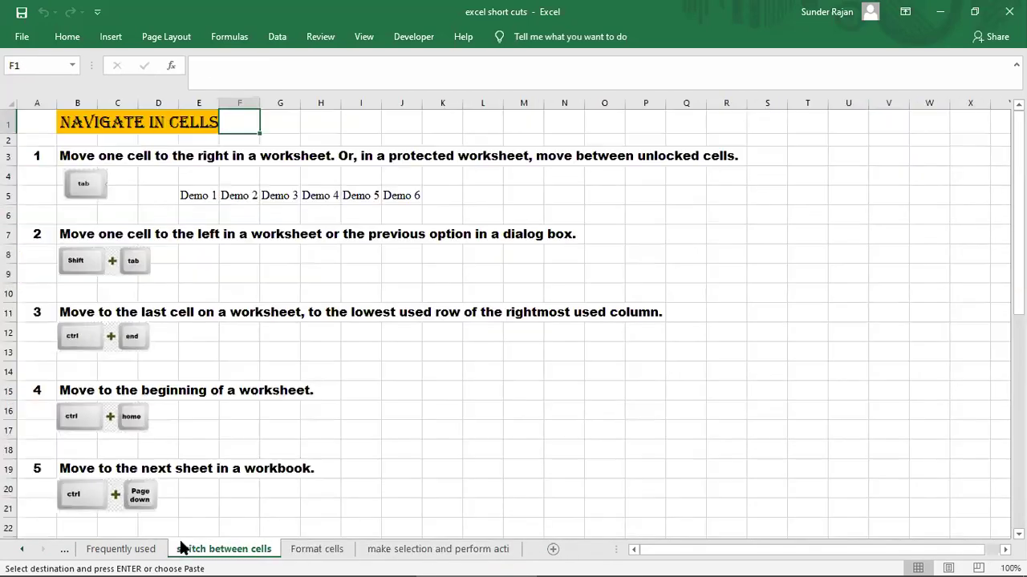
left_click(120, 552)
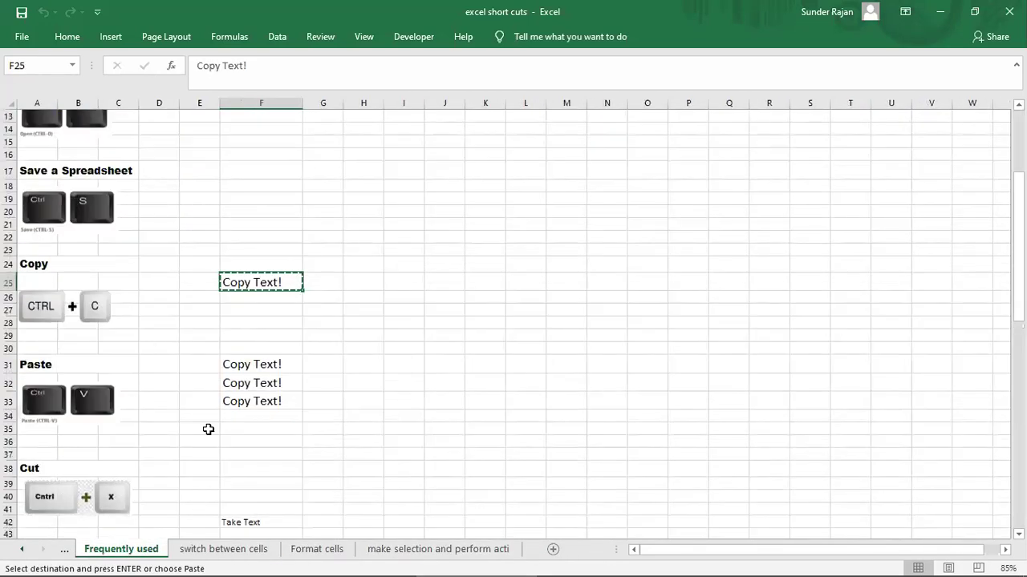
Paste the copied text into cells F34 and F35, below the existing entries of the Paste section.
left_click(242, 306)
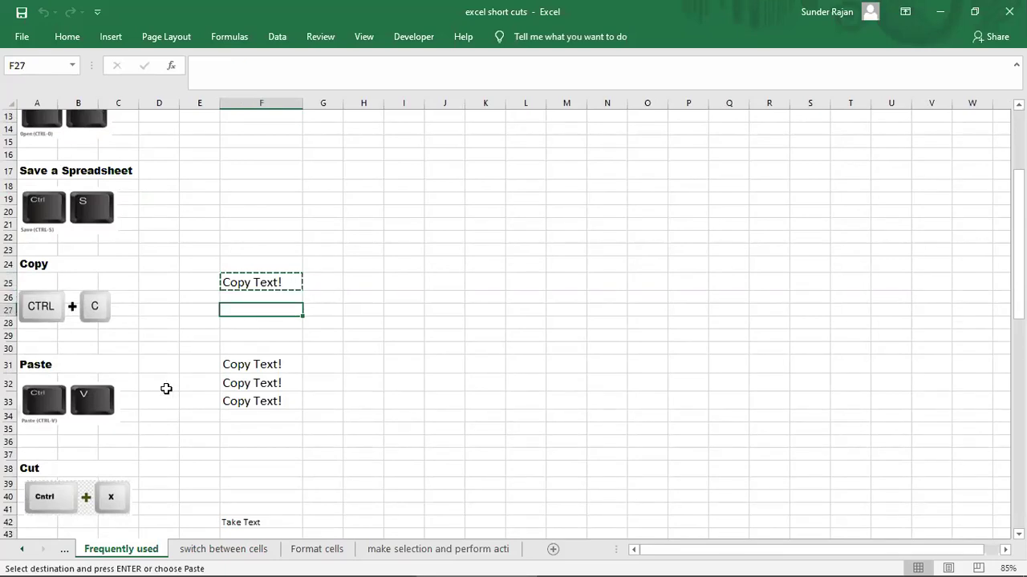
left_click(106, 405)
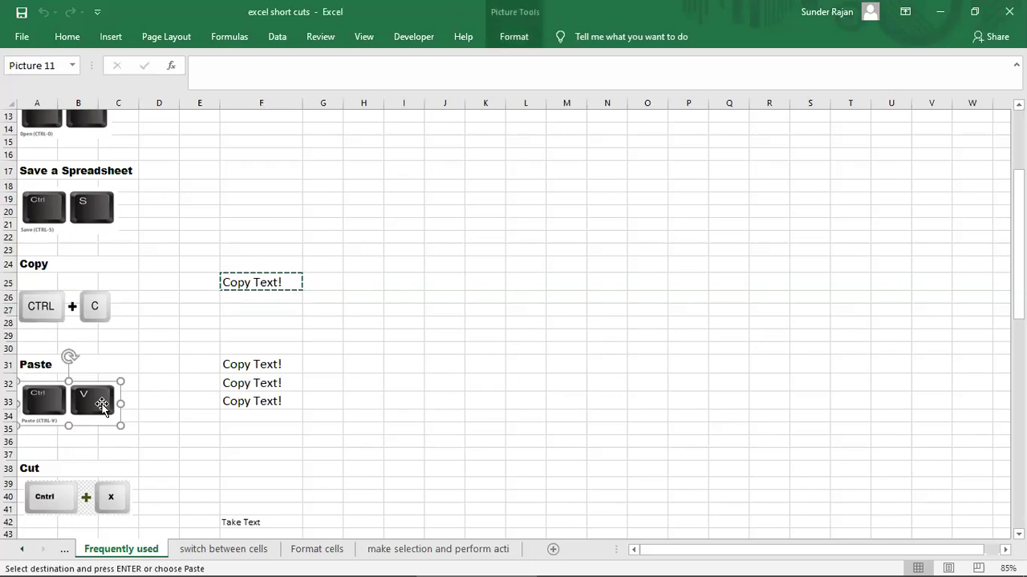
left_click(251, 417)
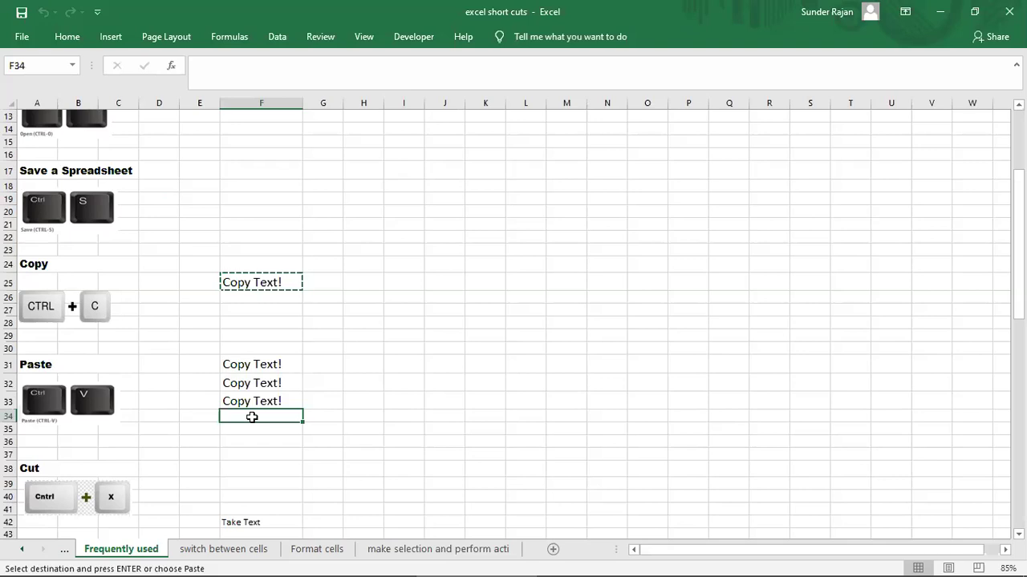
key("ctrl+v")
left_click(261, 434)
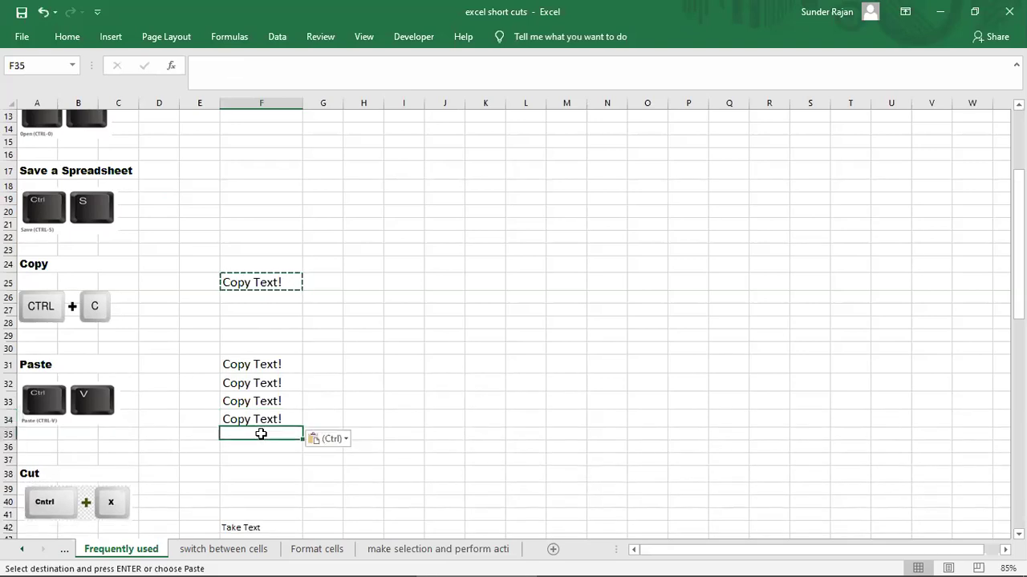
key("ctrl+v")
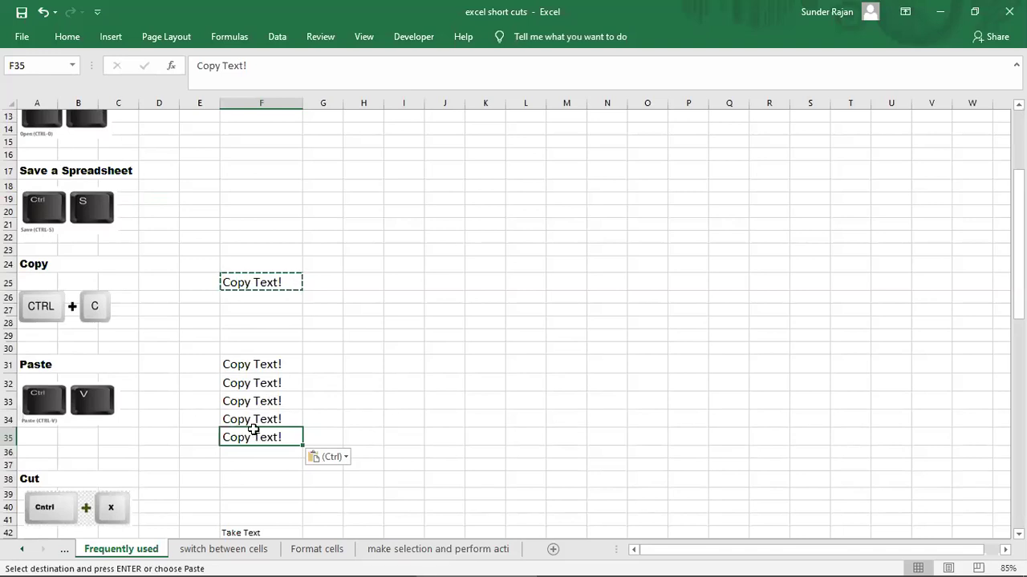
Cut the "Take Text" cell F42 and paste it into F39 in the Cut section.
scroll(285, 353, "down", 5)
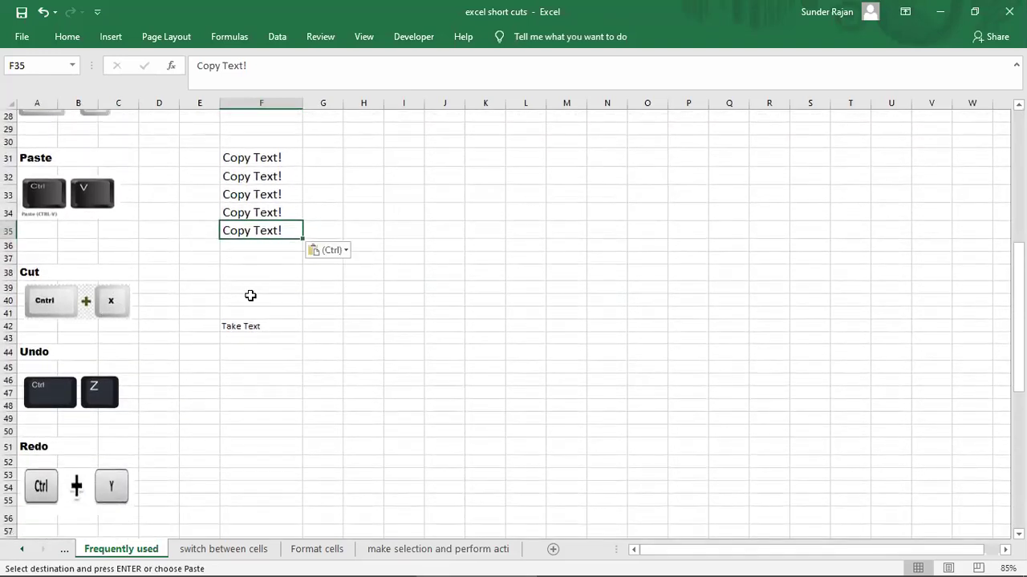
scroll(243, 273, "up", 3)
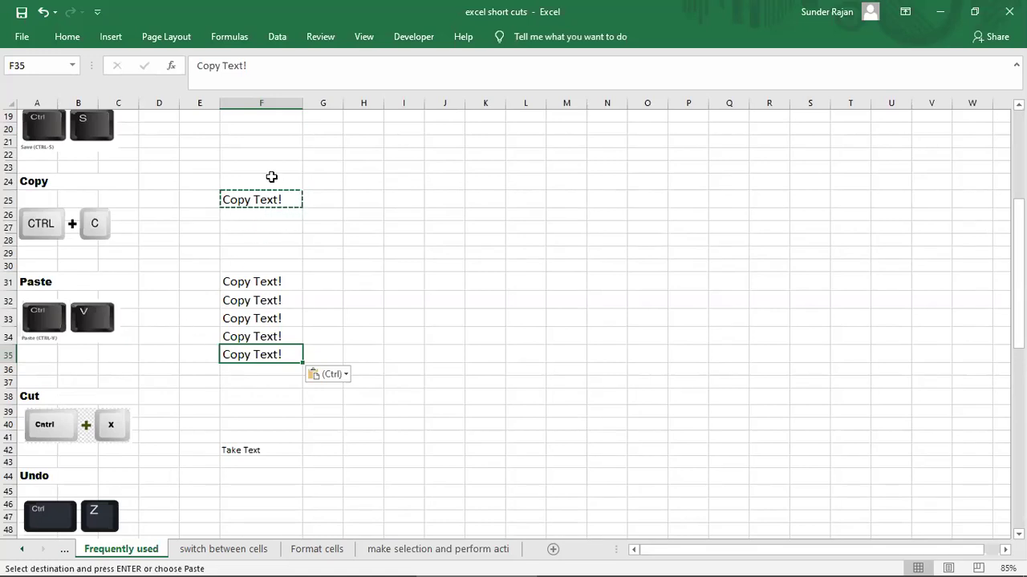
scroll(259, 335, "down", 3)
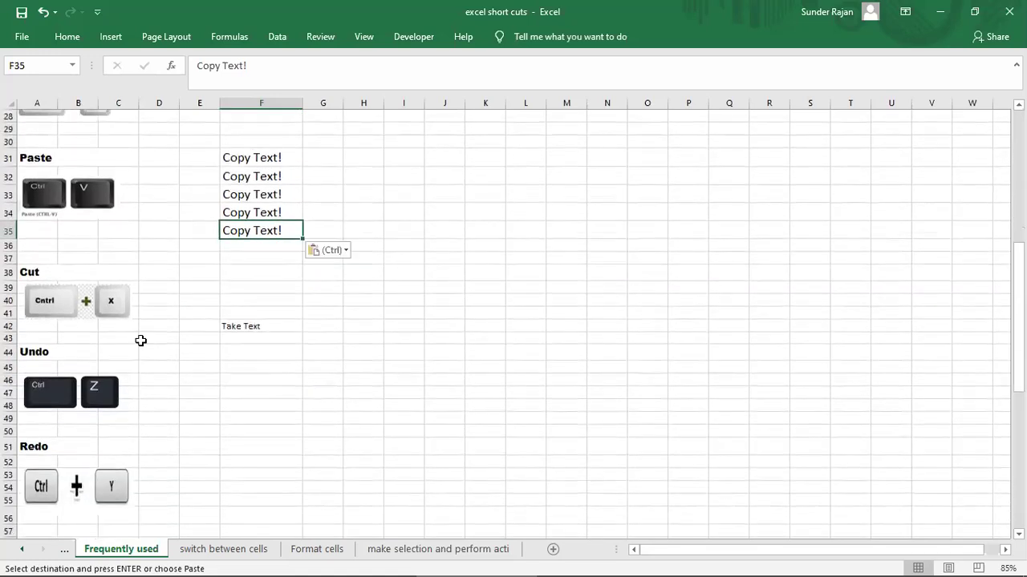
left_click(242, 325)
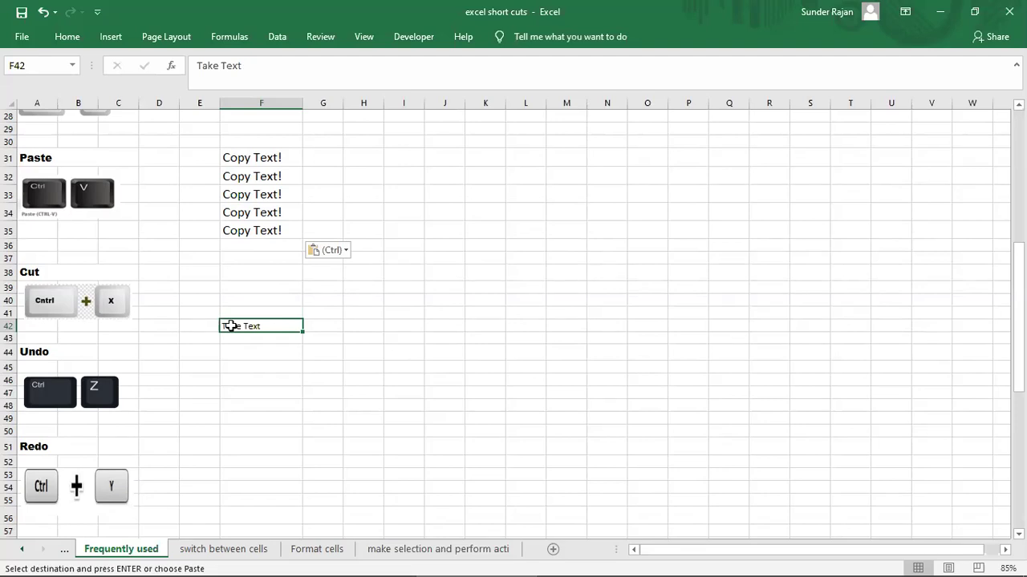
key("ctrl+x")
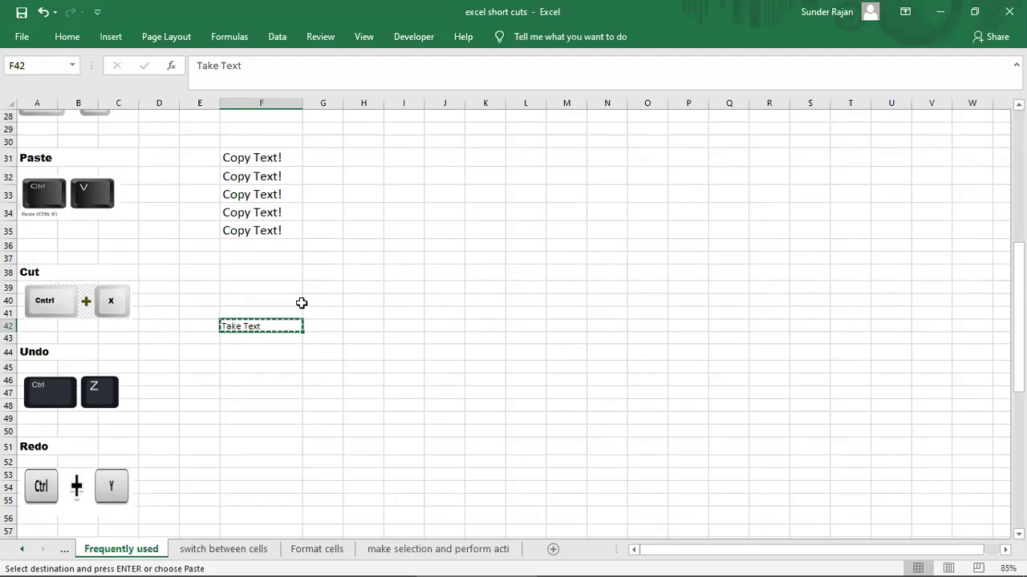
left_click(276, 288)
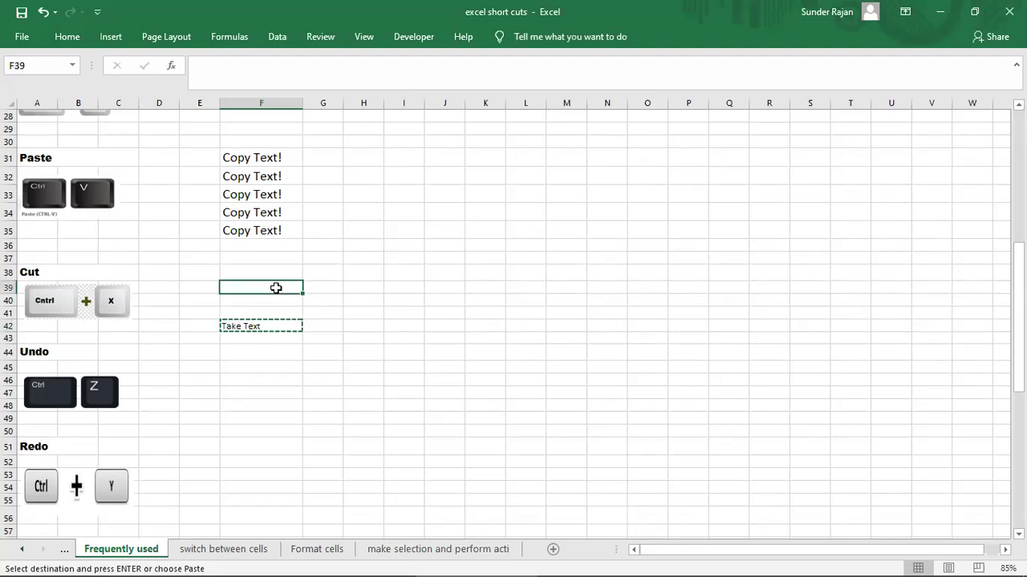
key("ctrl+v")
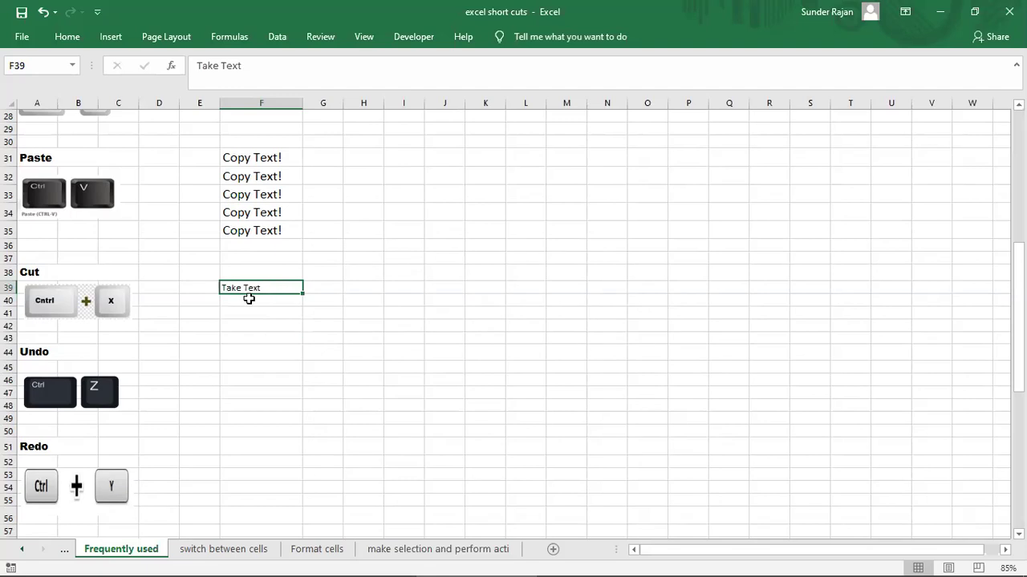
left_click(249, 323)
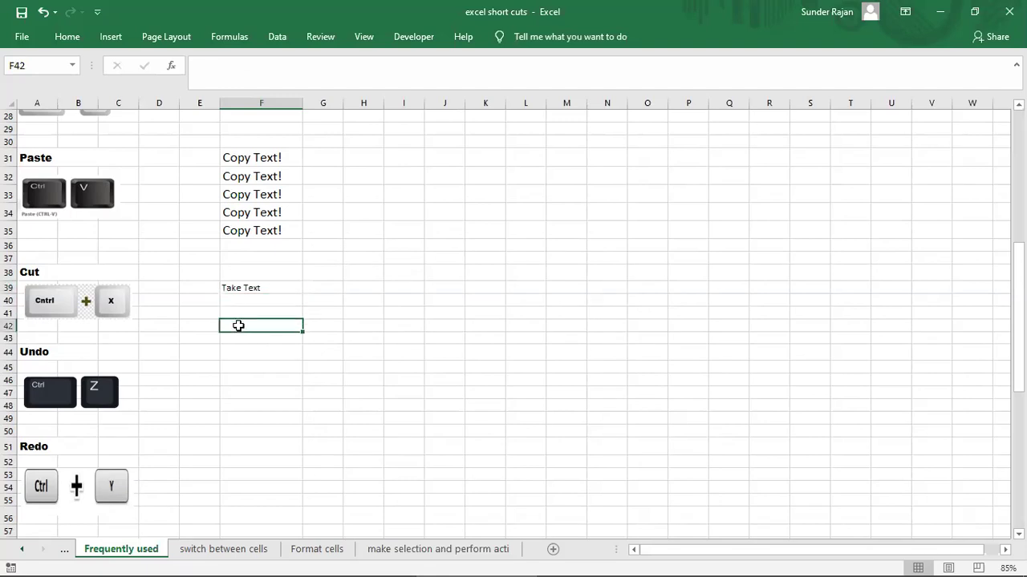
left_click(249, 286)
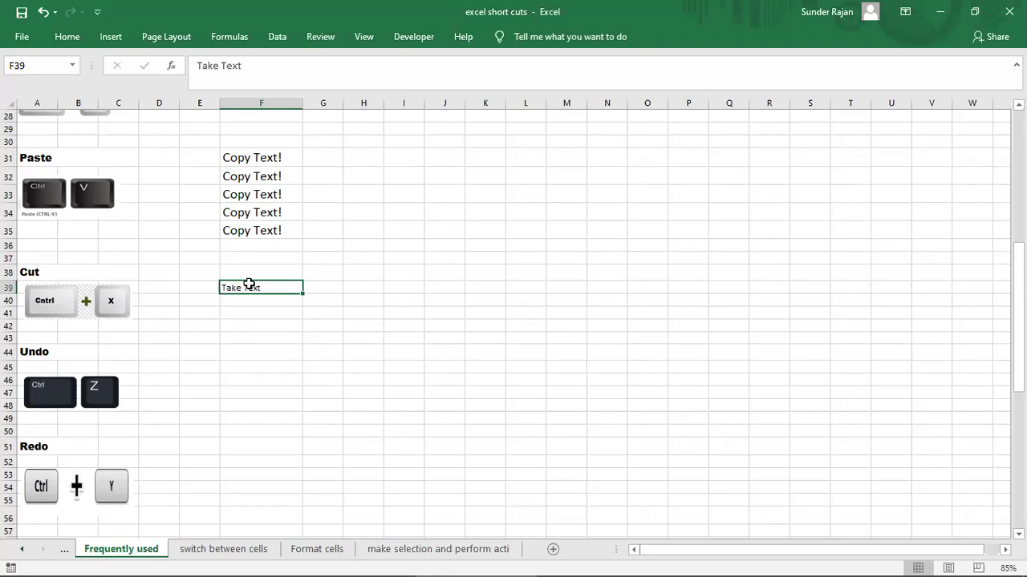
Enter "don't delete" in cell F44 beside the Undo heading.
left_click(247, 356)
type("d")
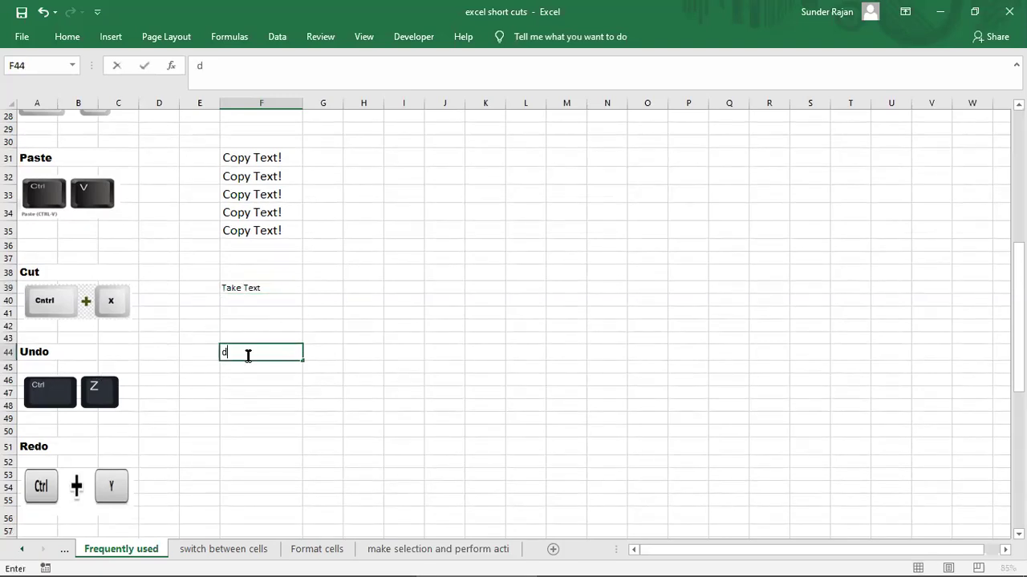
type("on't delet")
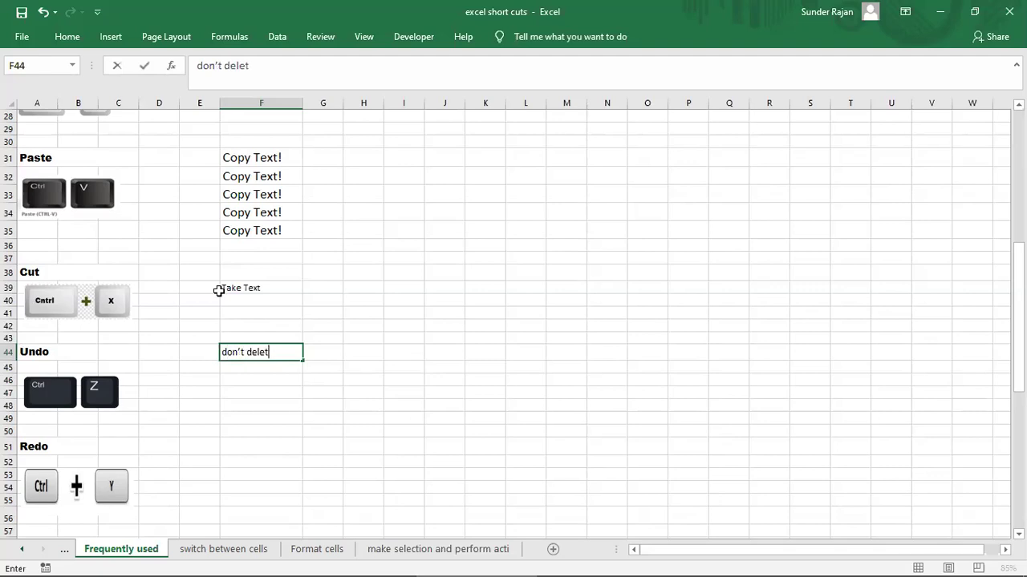
type("e")
left_click(257, 415)
left_click(251, 350)
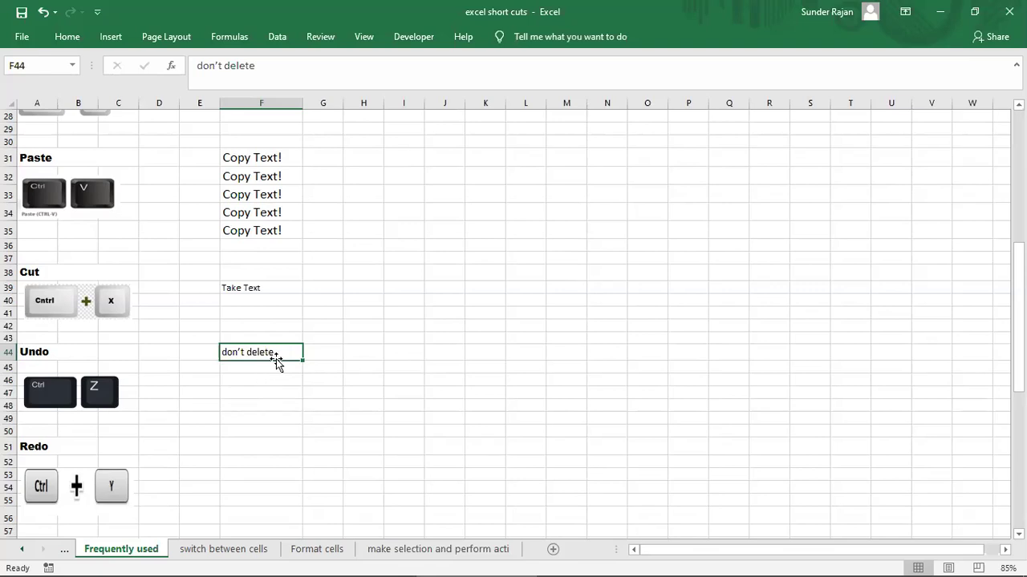
Delete the contents of cell F44 and select the empty cell F47.
mouse_move(277, 361)
left_mouse_down()
mouse_move(259, 408)
mouse_move(278, 355)
left_mouse_up()
key("Delete")
left_click(251, 387)
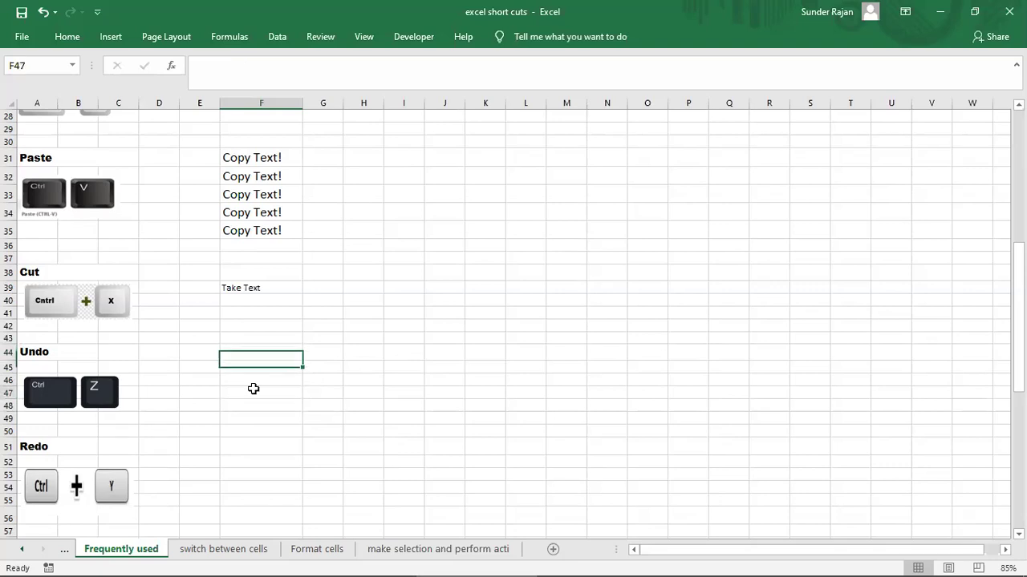
Undo the deletion of the "don't delete" text in cell F44 and redo that same deletion.
left_click(262, 353)
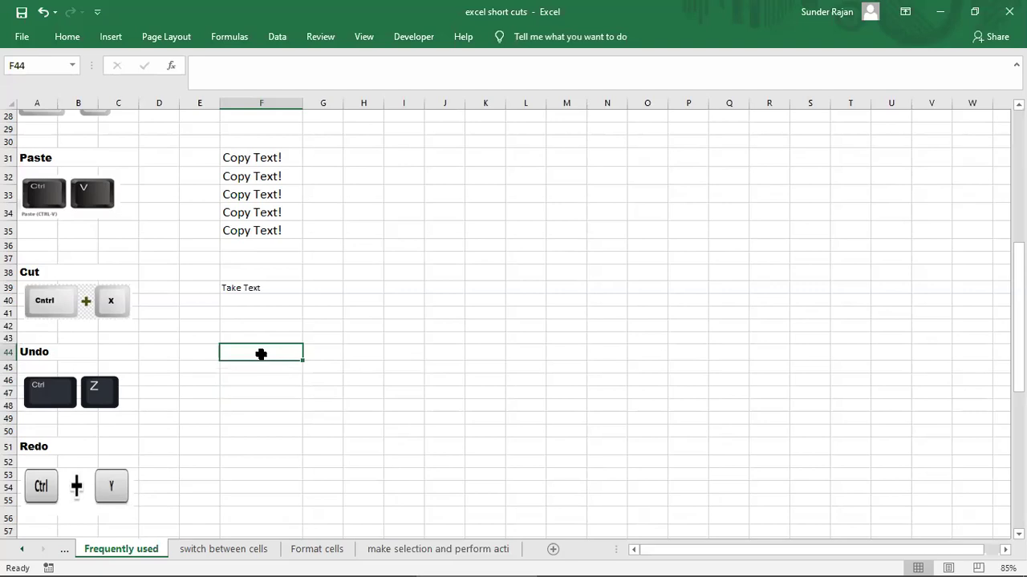
key("ctrl+z")
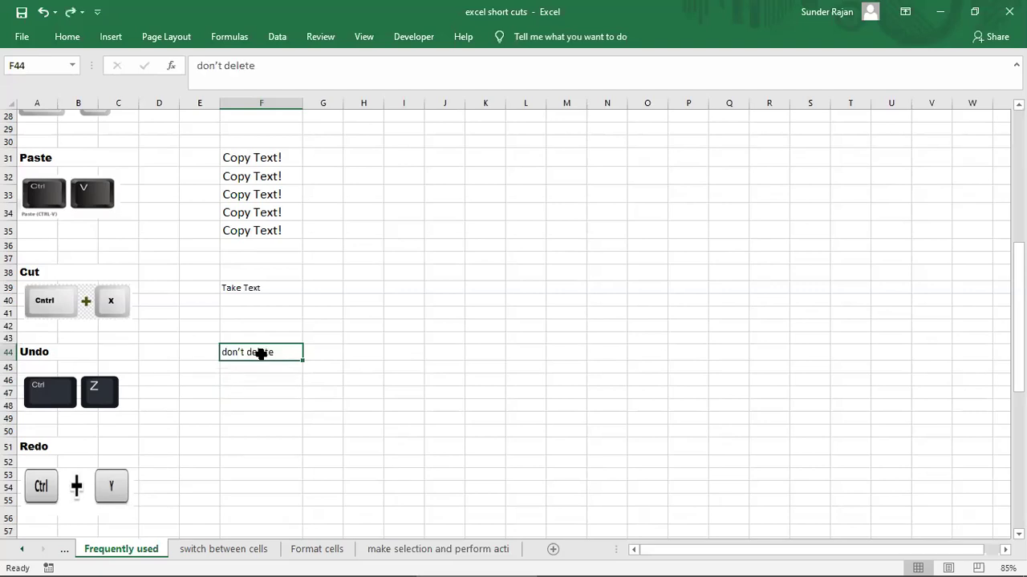
left_click(302, 440)
scroll(212, 421, "down", 2)
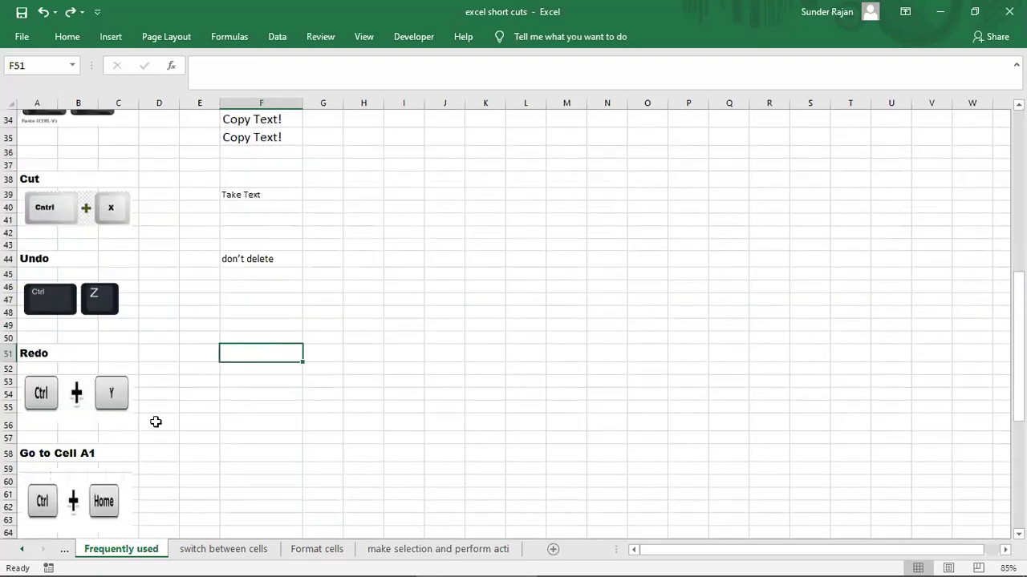
scroll(210, 369, "up", 1)
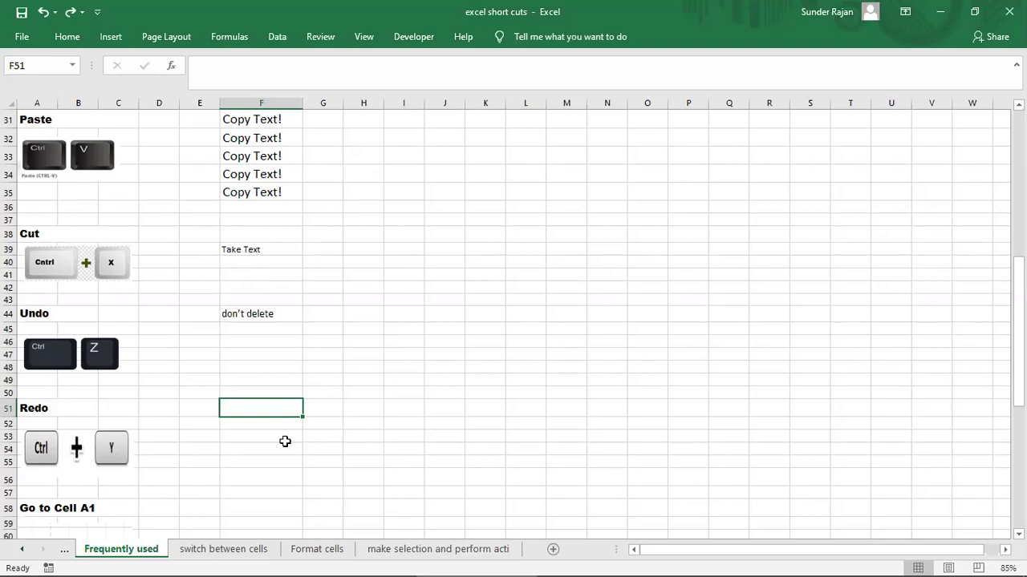
key("ctrl+y")
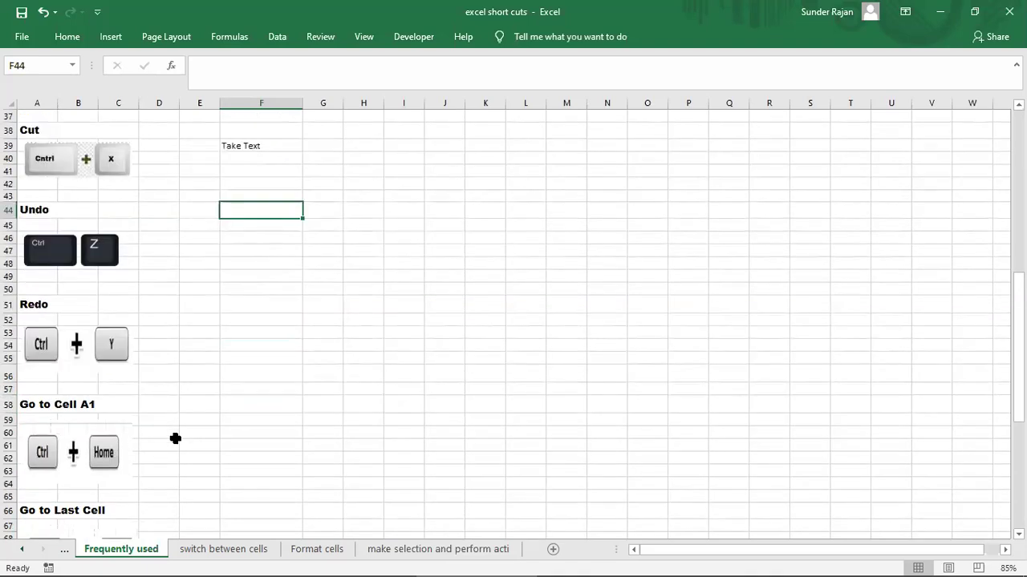
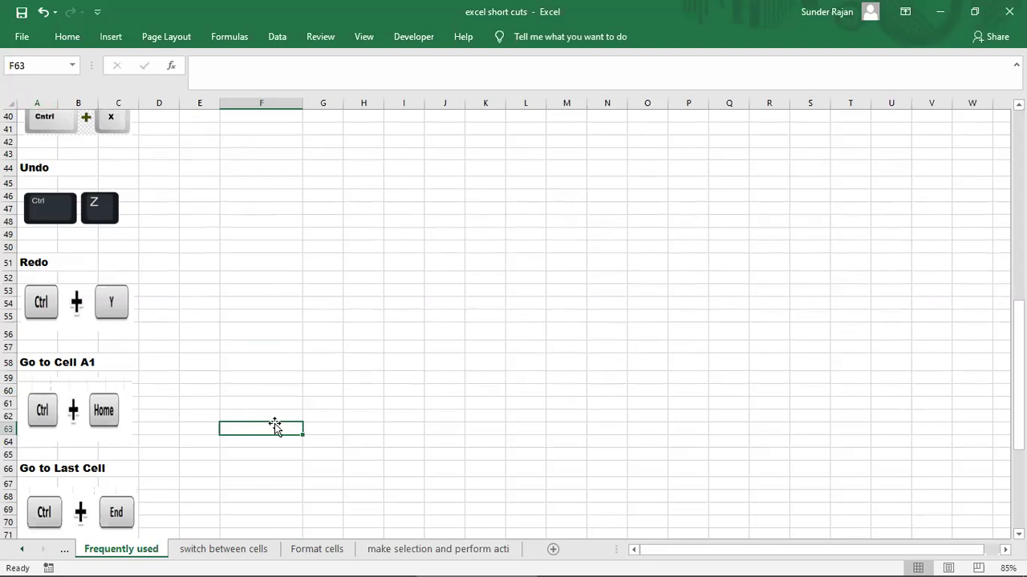
Jump to cell A1 and to the last used cell of the Frequently used sheet.
key("ctrl+Home")
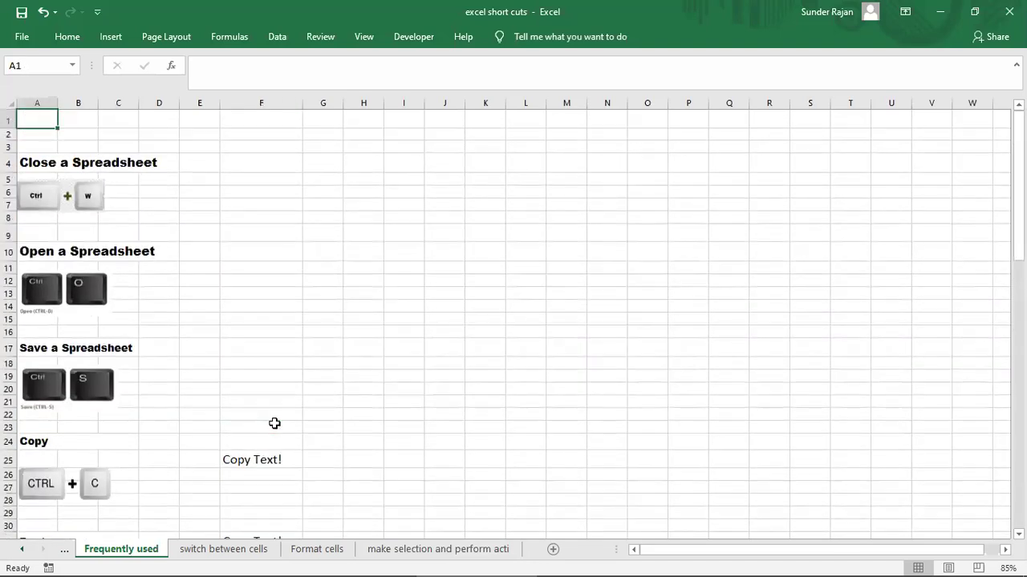
right_click(35, 117)
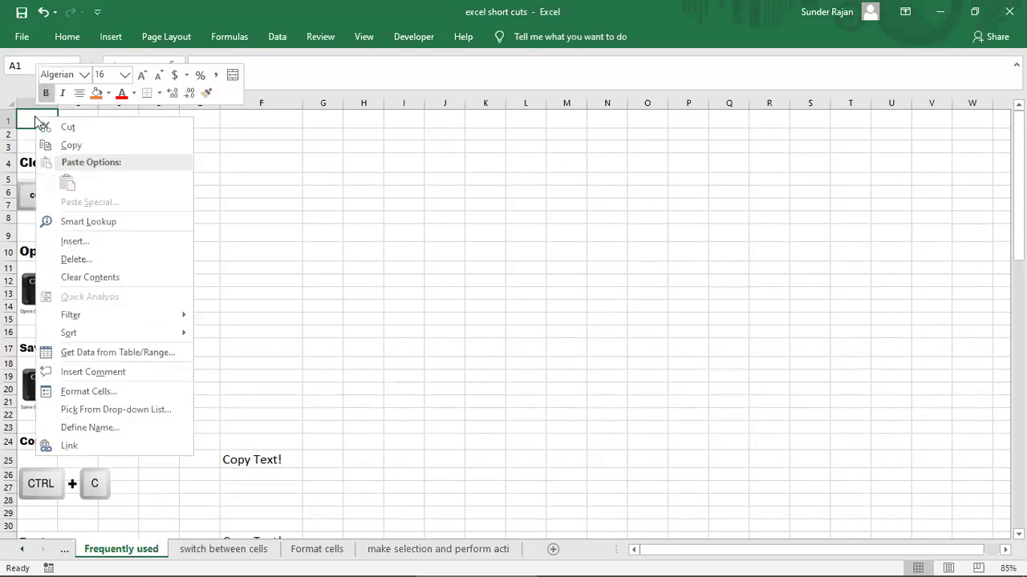
left_click(429, 275)
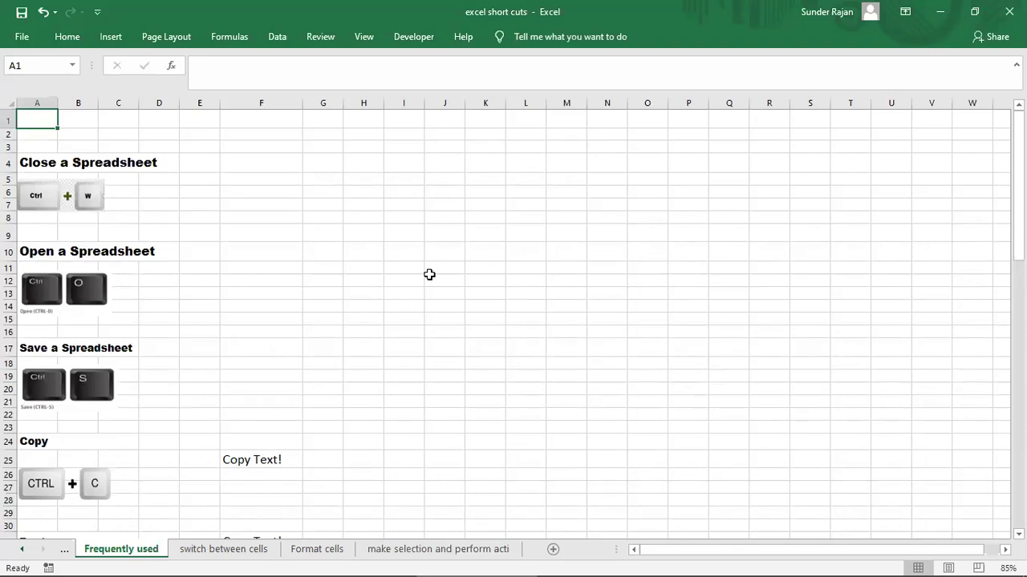
key("ctrl+End")
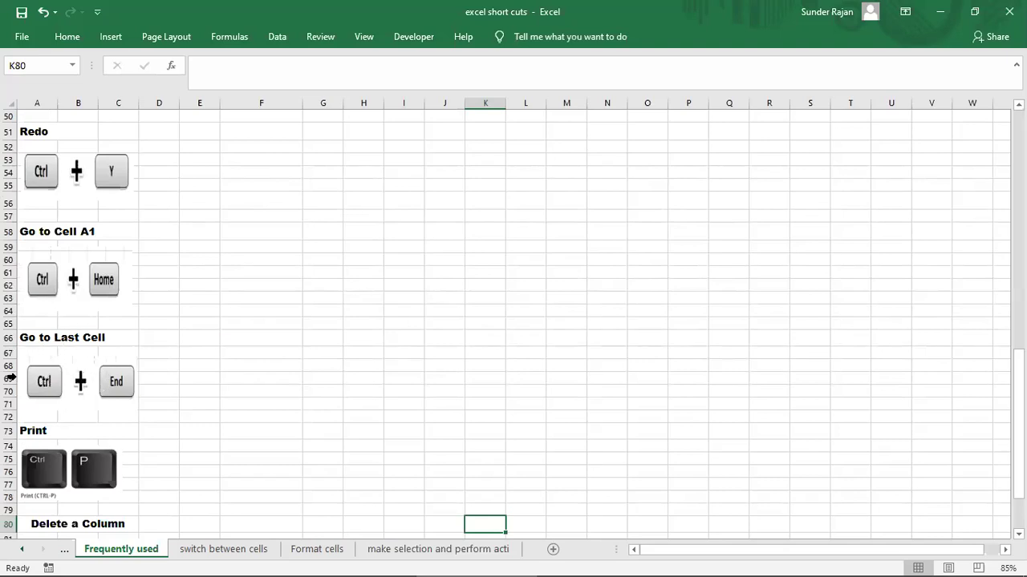
Select cell E73 beside the Print heading, open the print preview of the sheet and return to the worksheet.
scroll(159, 401, "down", 1)
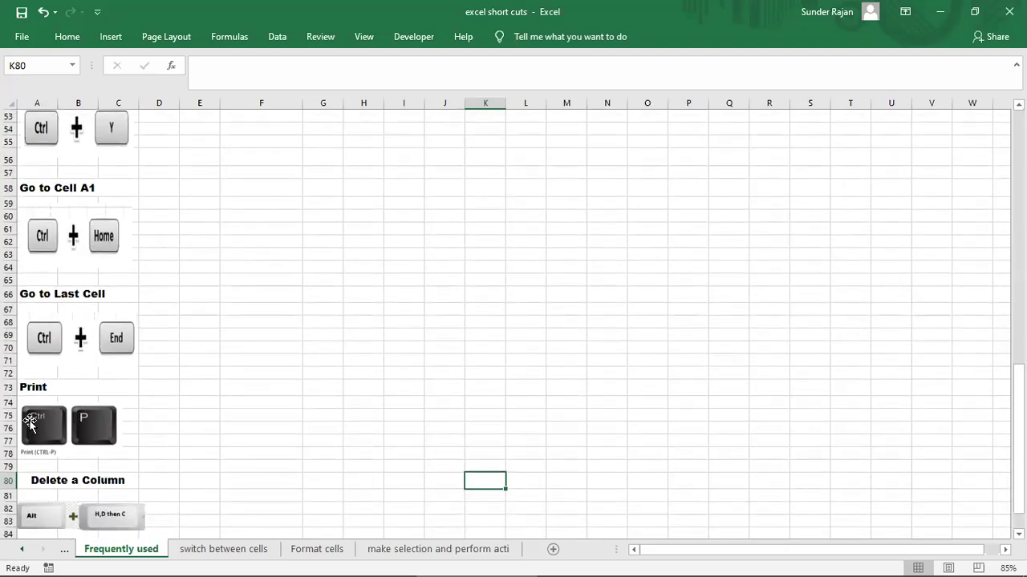
left_click(194, 390)
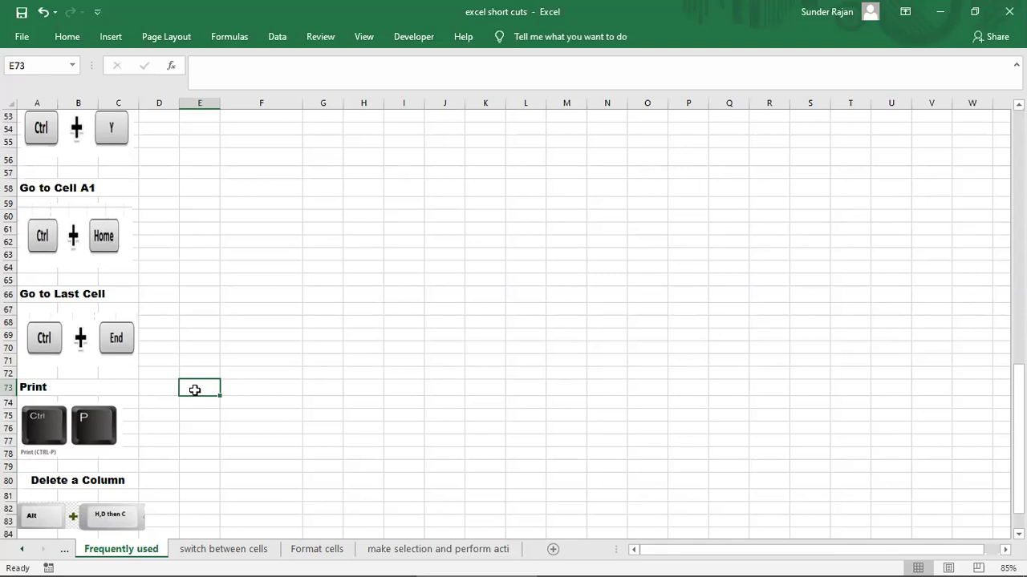
key("ctrl+p")
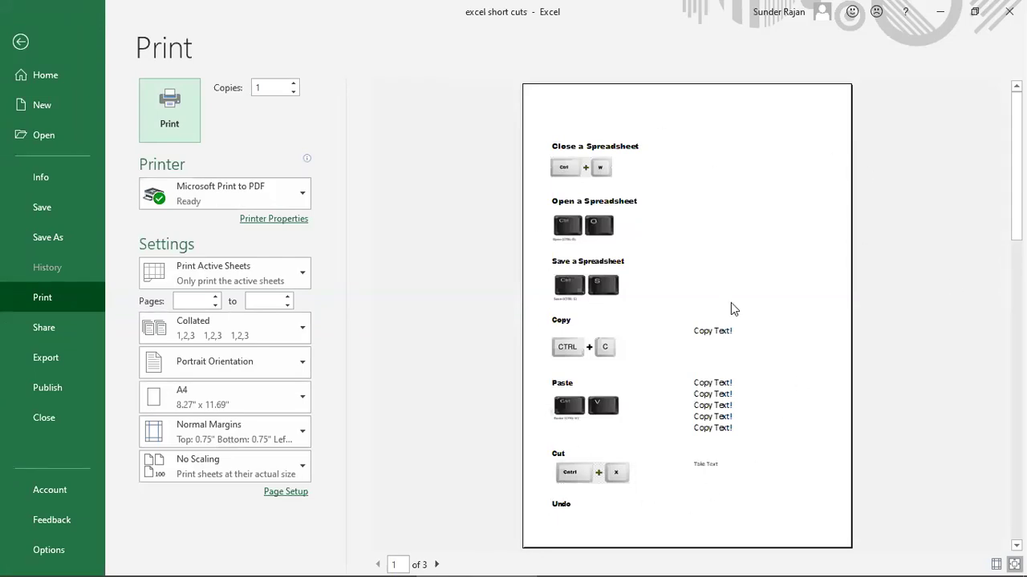
left_click(22, 45)
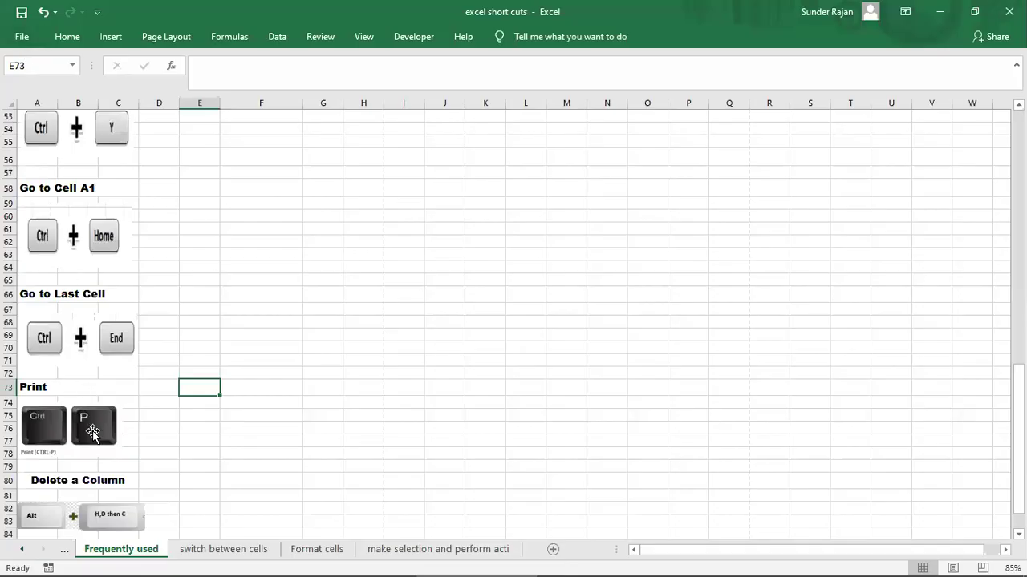
Select the whole column M and fill it with orange.
scroll(94, 433, "down", 2)
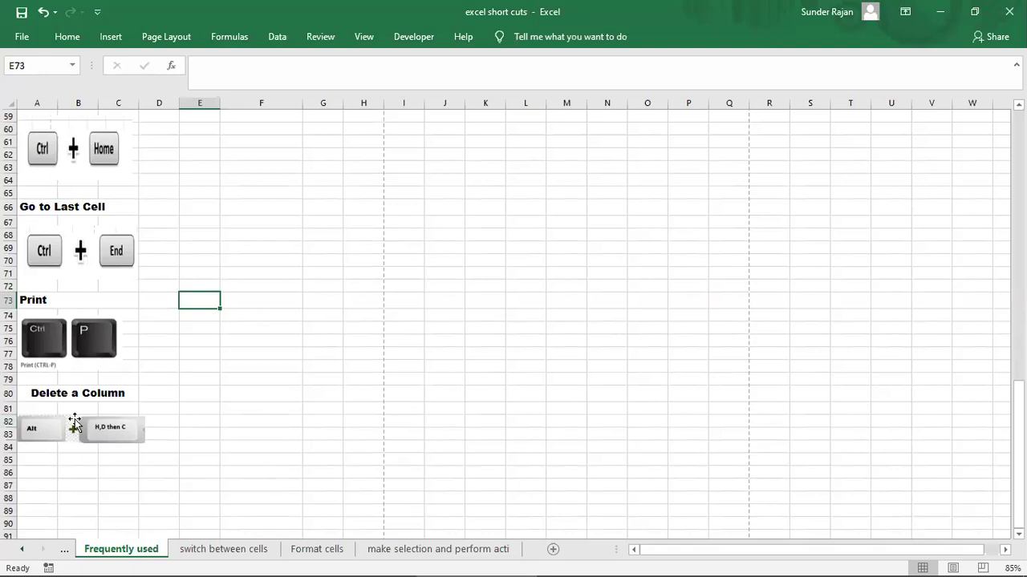
left_click(566, 102)
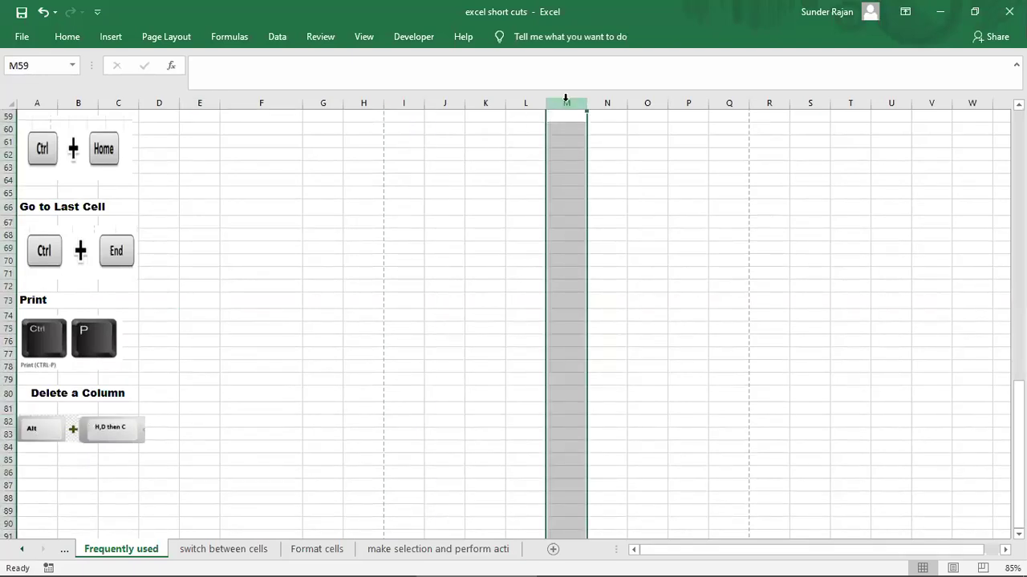
right_click(566, 100)
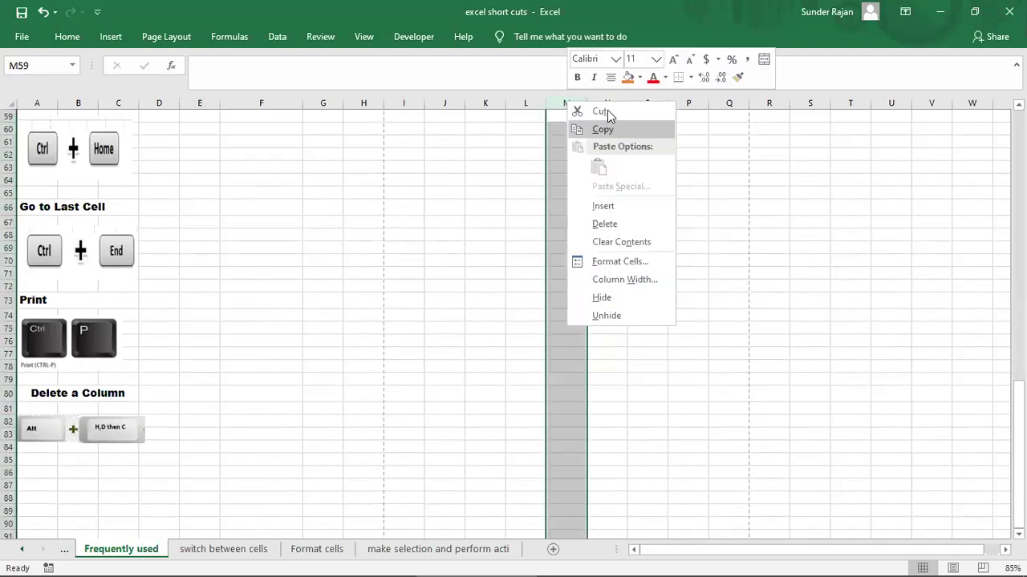
left_click(664, 77)
left_click(715, 129)
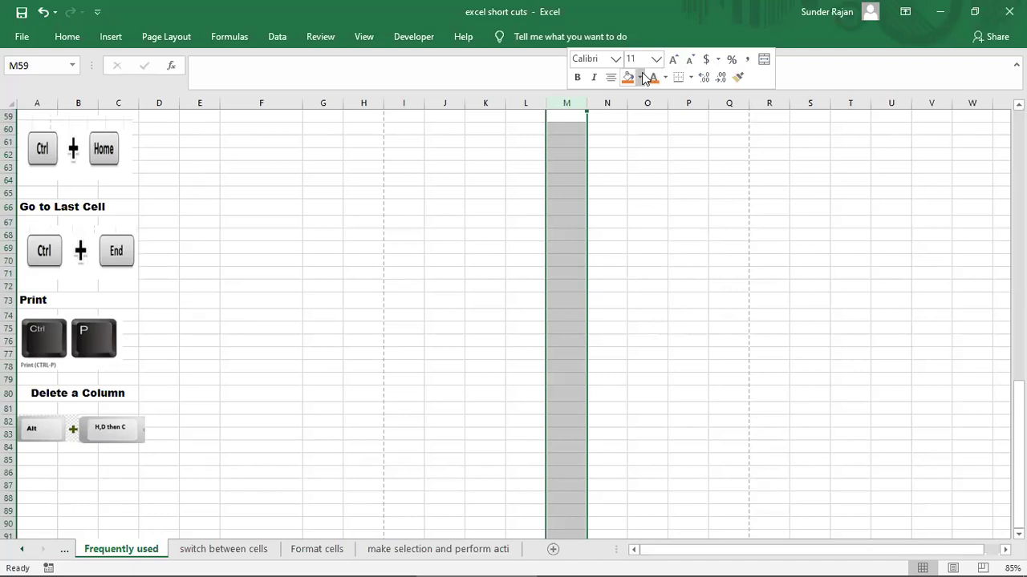
left_click(640, 78)
left_click(691, 111)
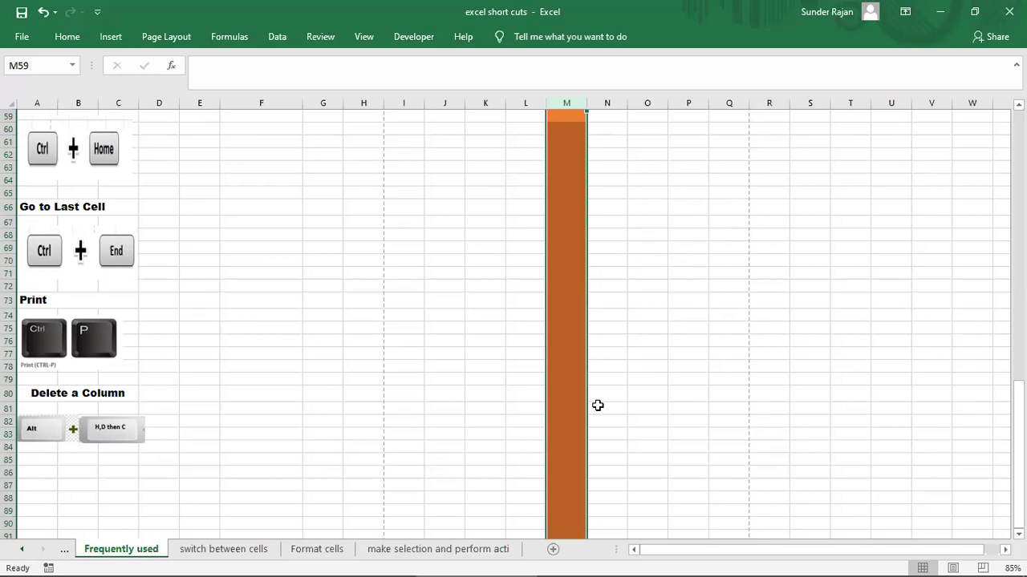
Delete the orange column M from the sheet using Delete Sheet Columns.
key("alt+h")
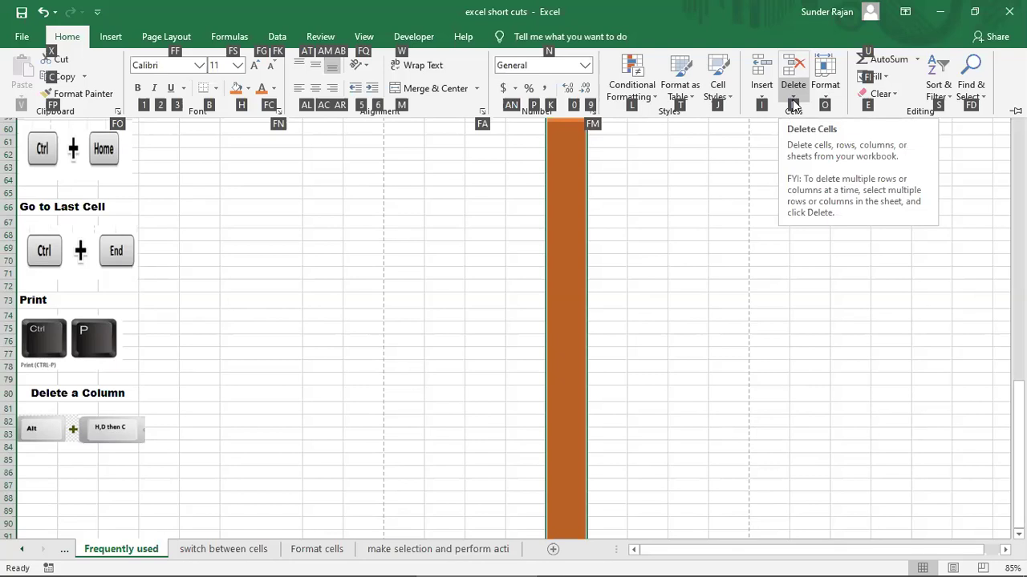
key("d")
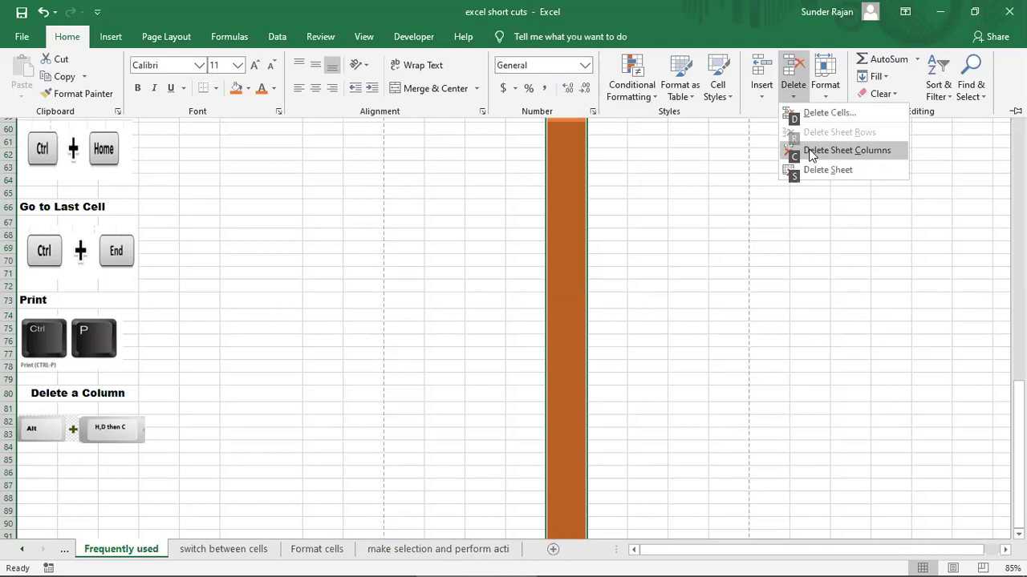
key("c")
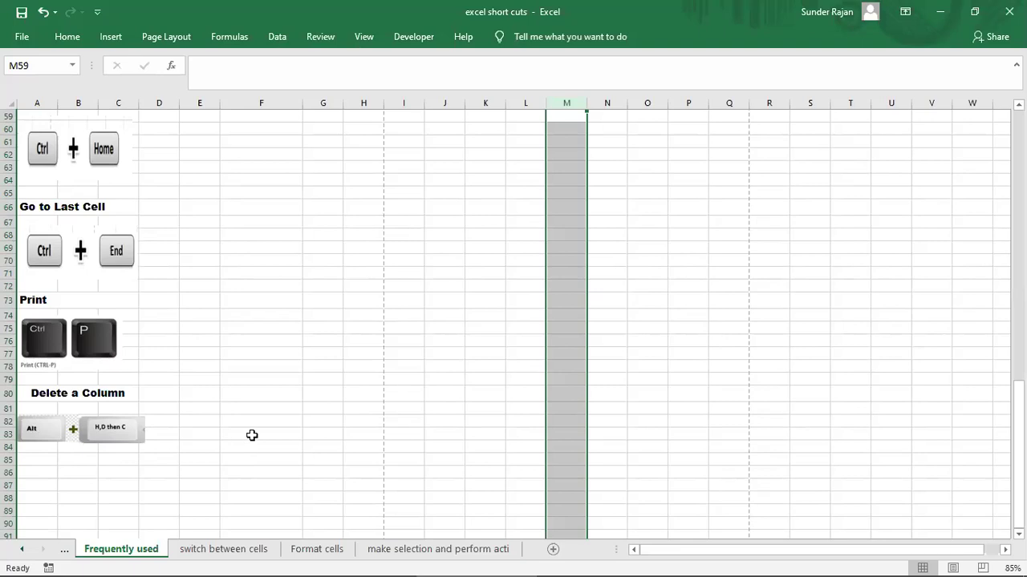
Open the "switch between cells" sheet and highlight title row 1 and the first navigation tip in row 3.
left_click(213, 554)
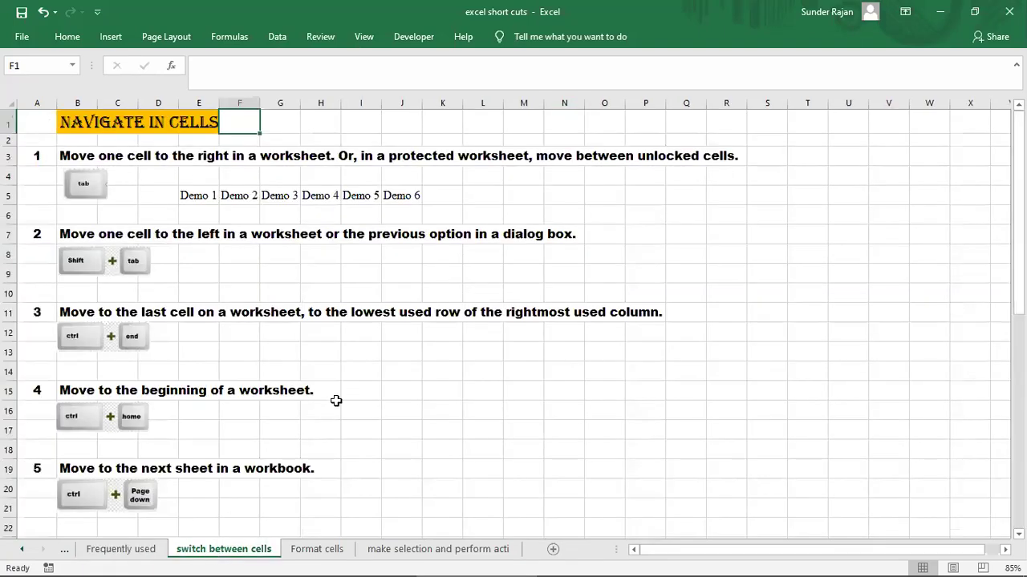
left_click(10, 120)
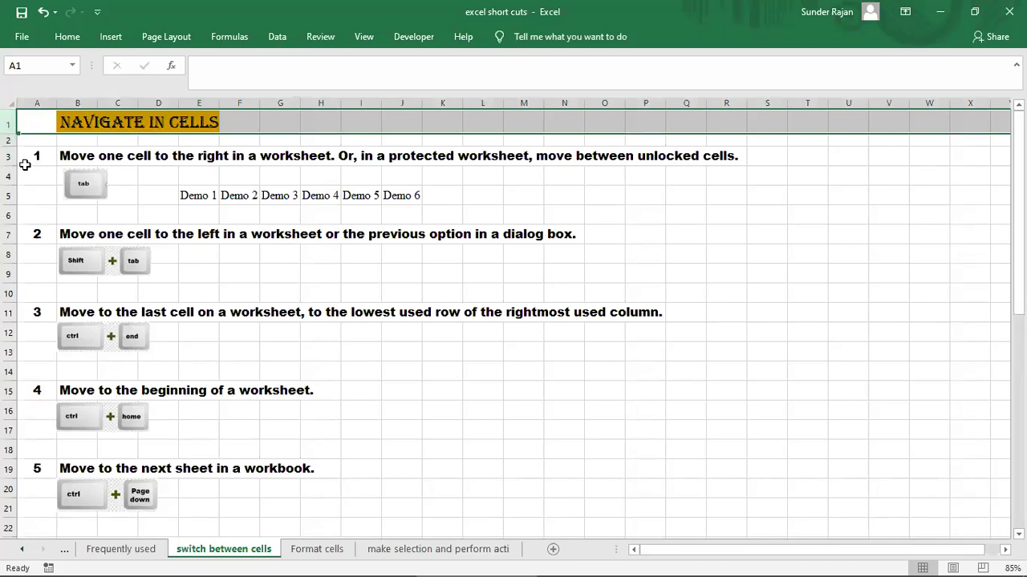
left_click(8, 156)
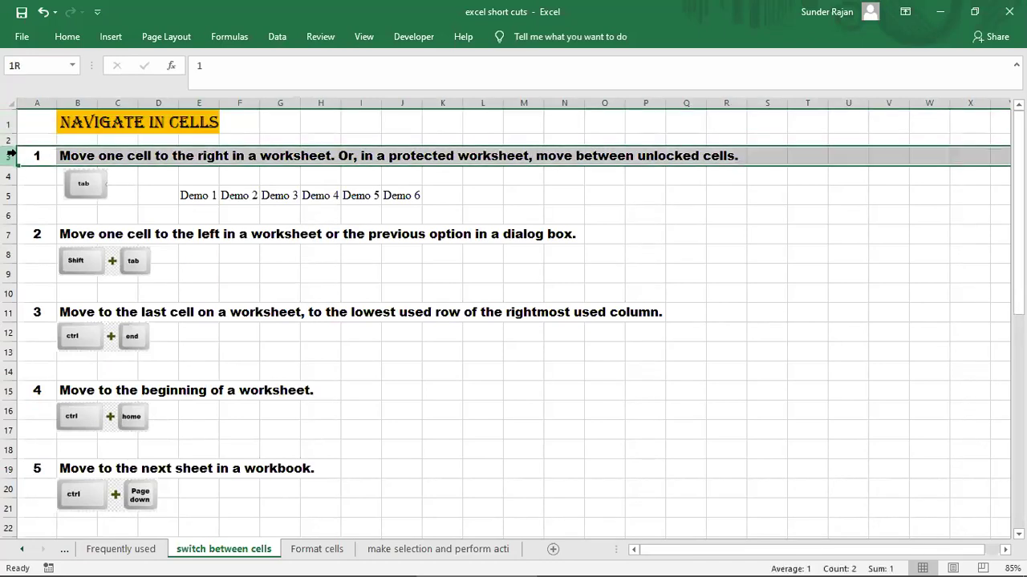
left_click(85, 187)
Move the selection one cell at a time to the right from Demo 1 in E5 to K5.
left_click(199, 195)
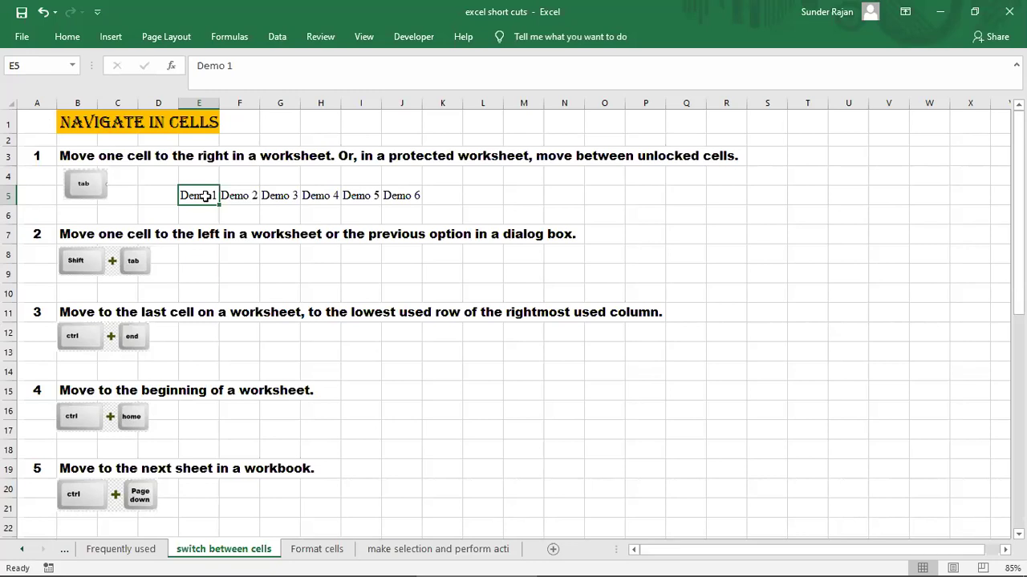
key("Tab")
key("Tab")
key("Tab")
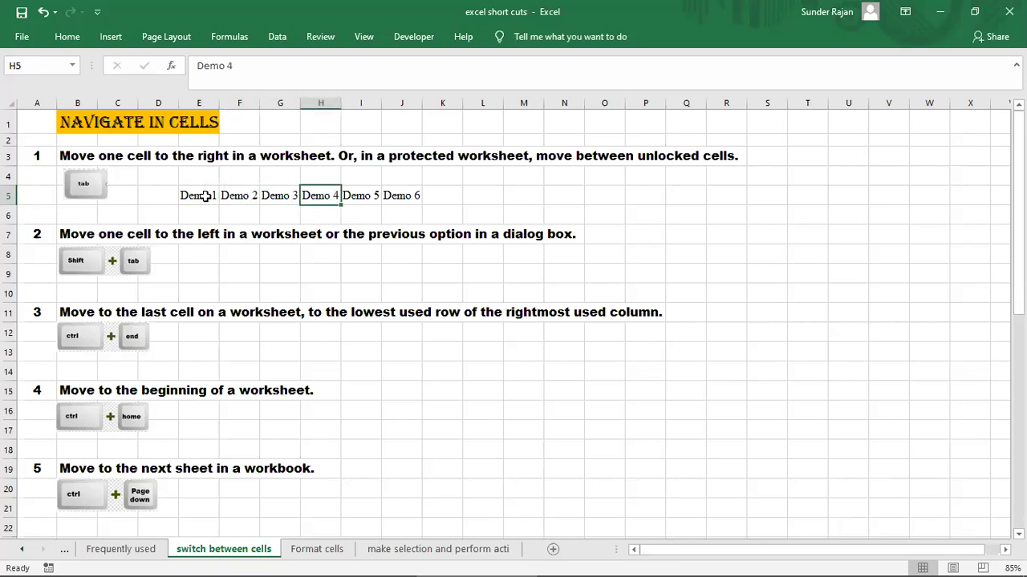
key("Tab")
key("Tab")
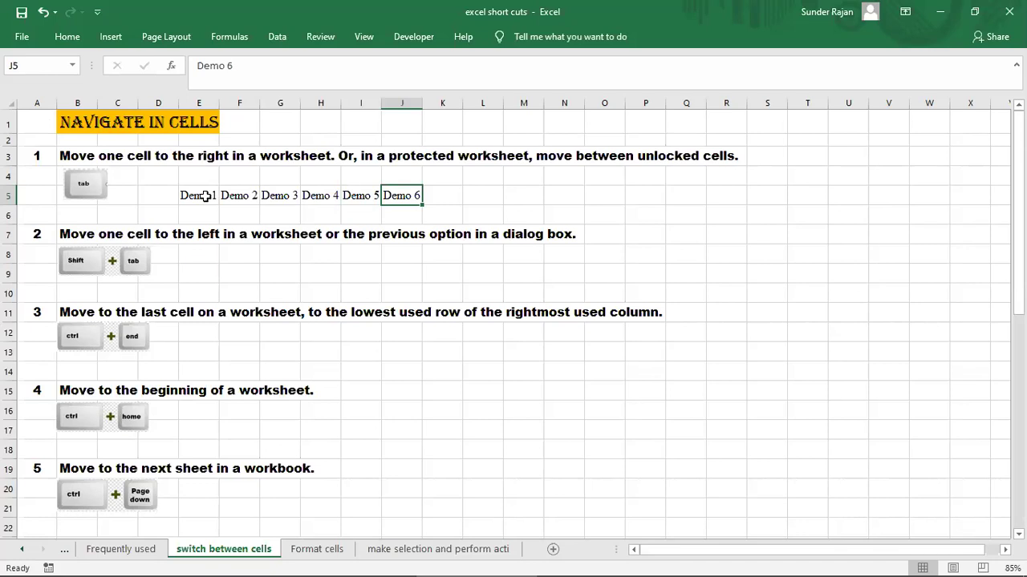
key("Tab")
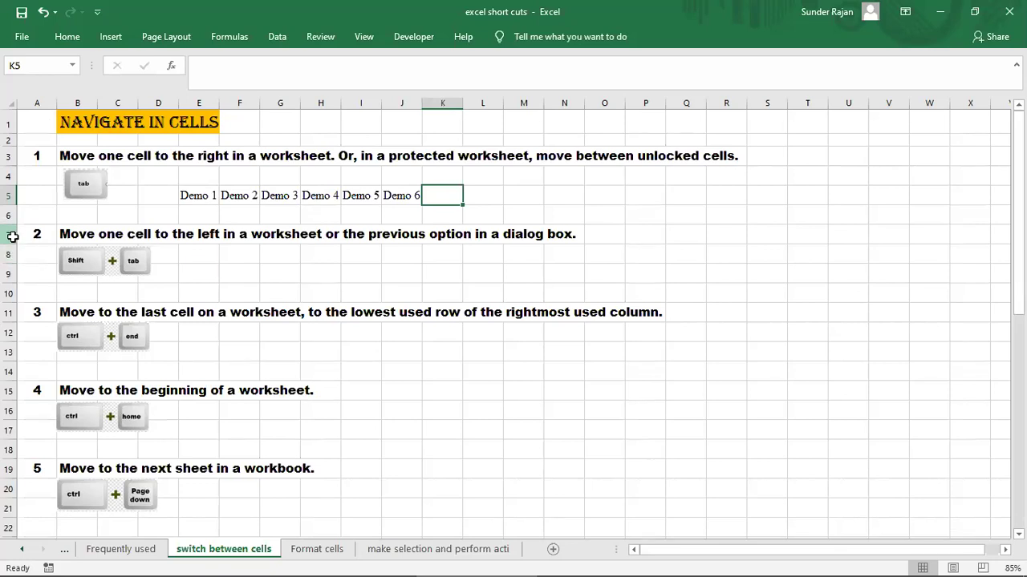
Highlight row 7 with the second navigation tip and select the Shift + Tab picture below it.
left_click(12, 234)
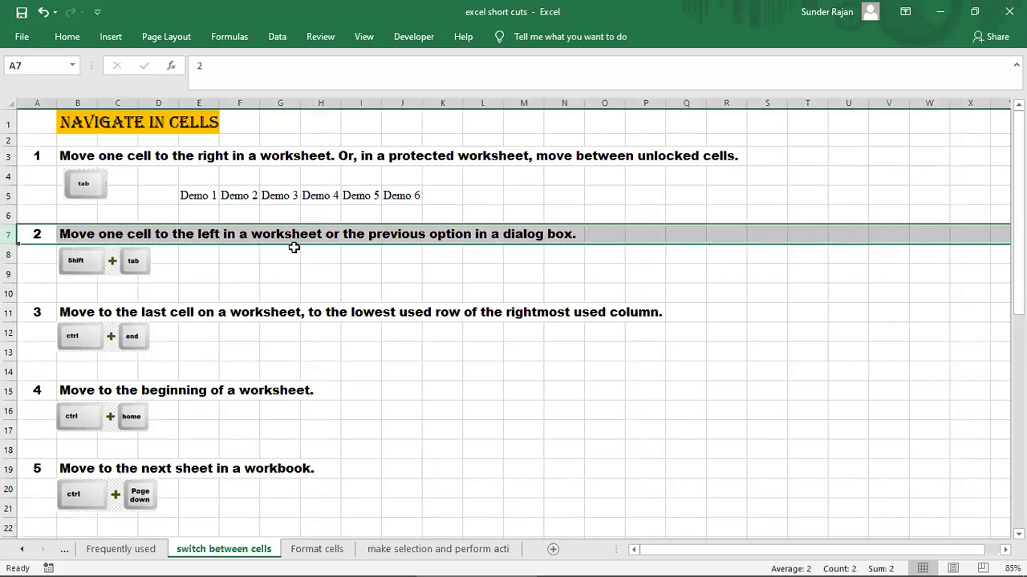
left_click(446, 191)
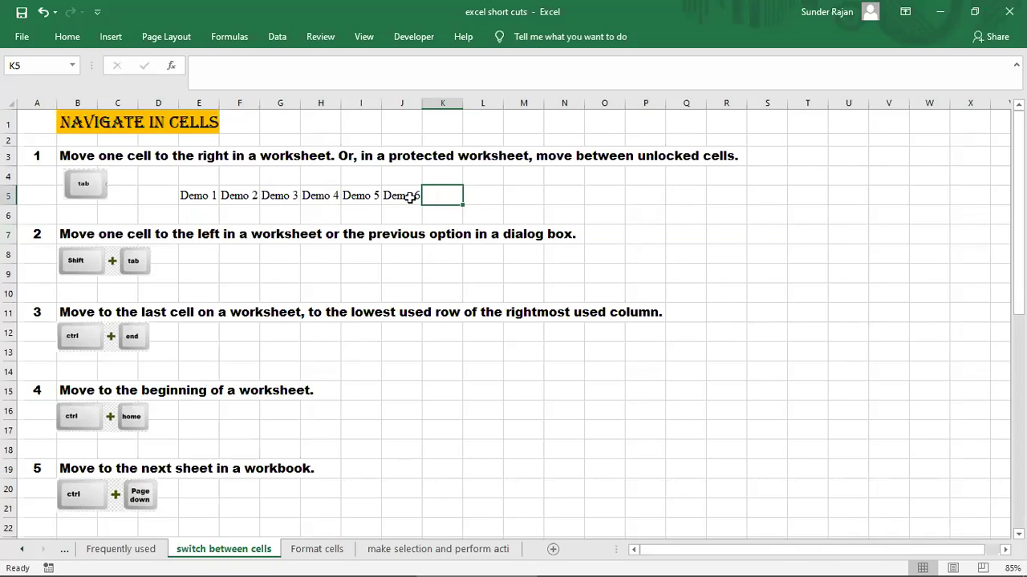
left_click(97, 254)
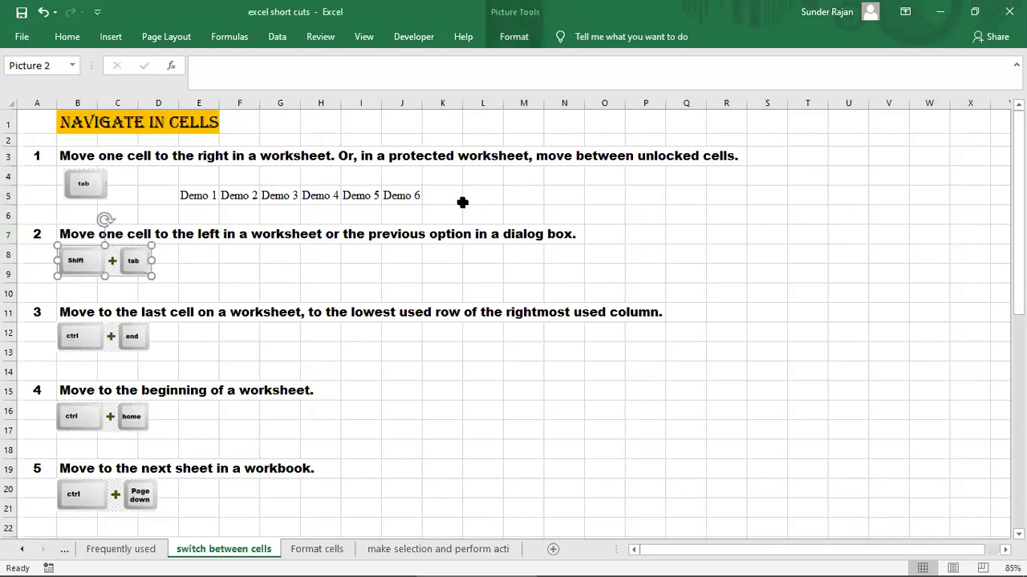
Move the selection one cell at a time to the left from K5 back to Demo 1 in E5.
left_click(447, 196)
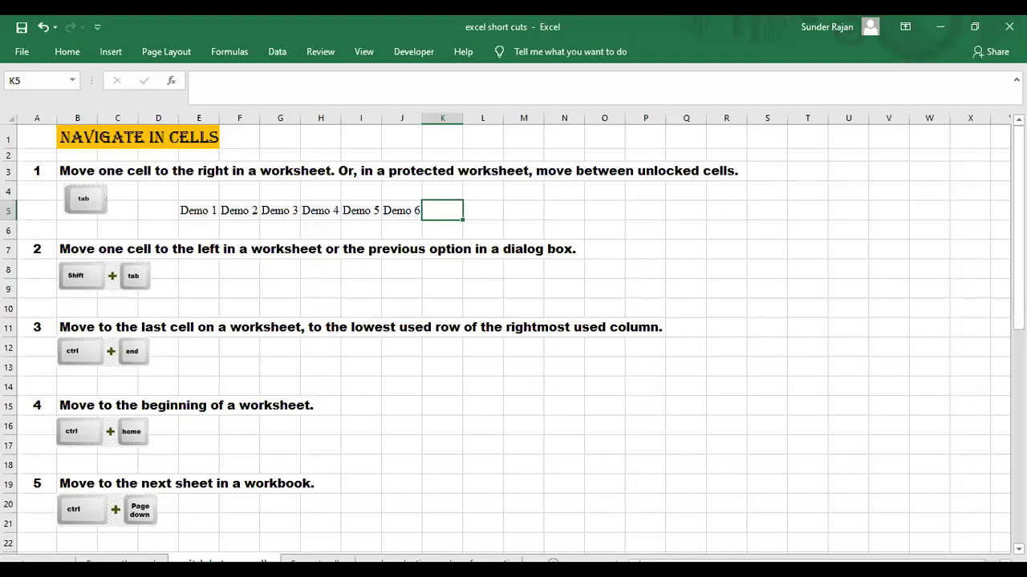
key("shift+Tab")
key("shift+Tab")
key("shift+Tab")
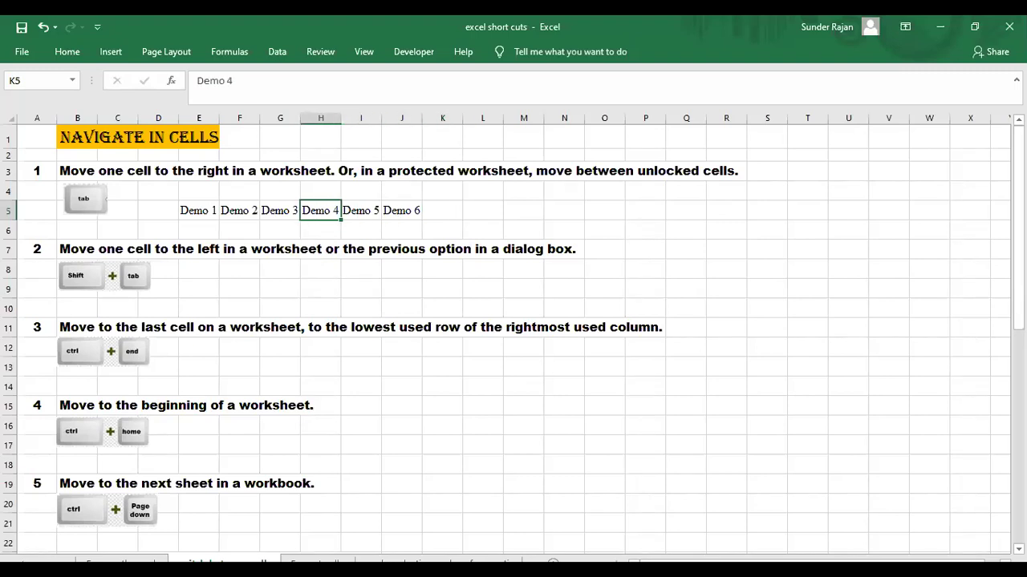
key("shift+Tab")
key("shift+Tab")
key("shift+Tab")
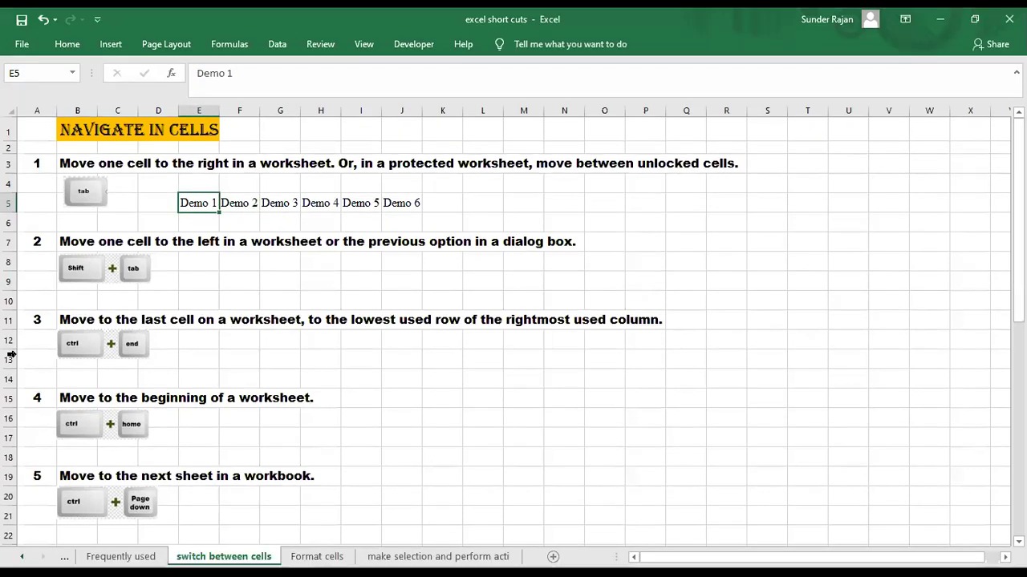
Highlight row 11 with the third navigation tip and jump to the worksheet's last used cell, R45.
left_click(11, 328)
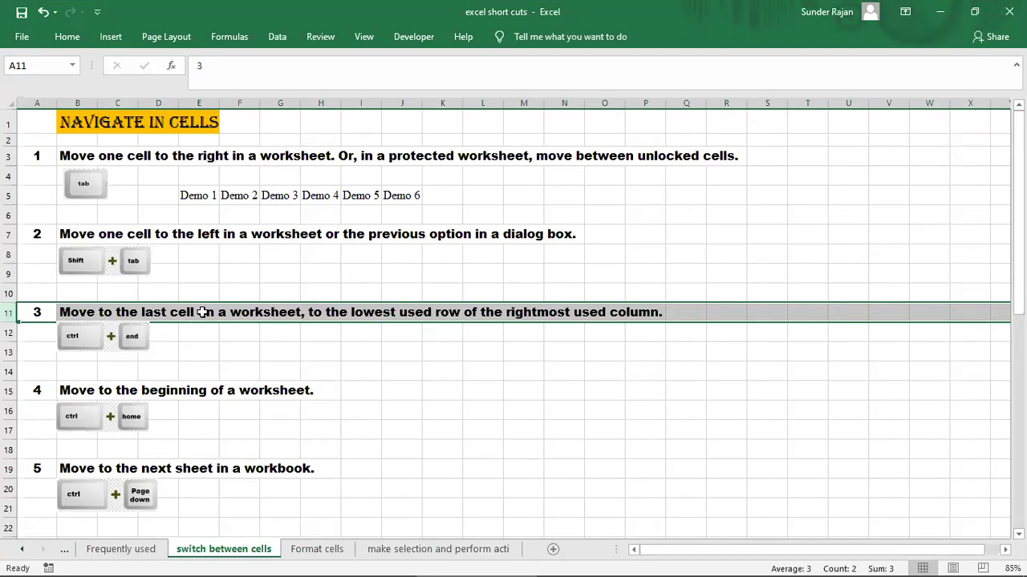
key("ctrl+End")
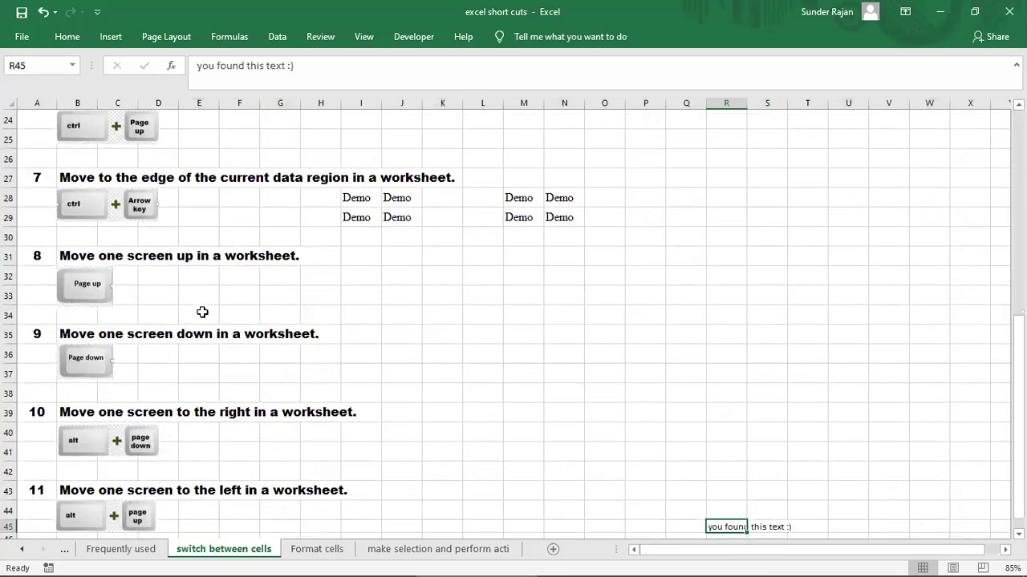
left_click(781, 528)
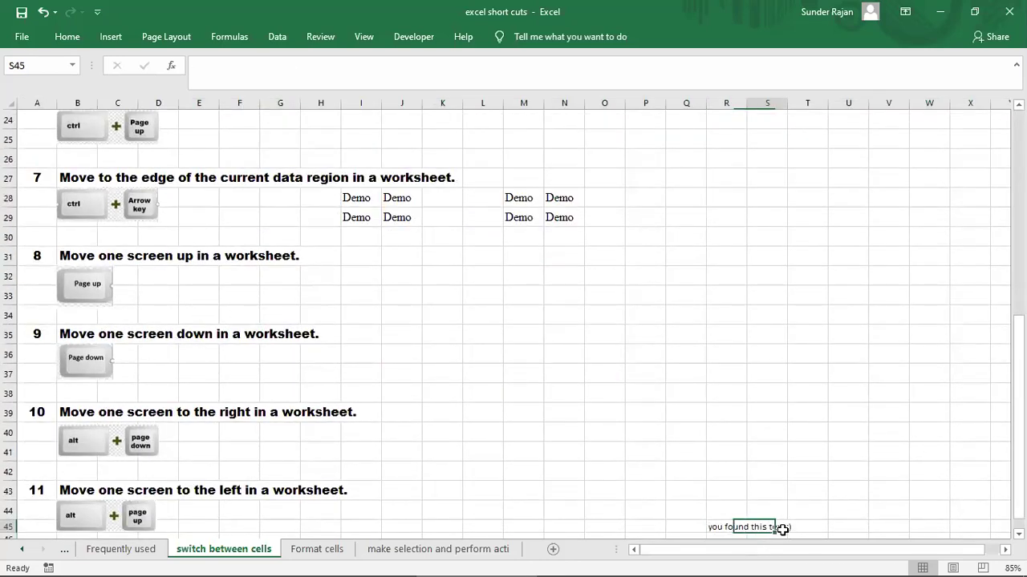
left_click(734, 531)
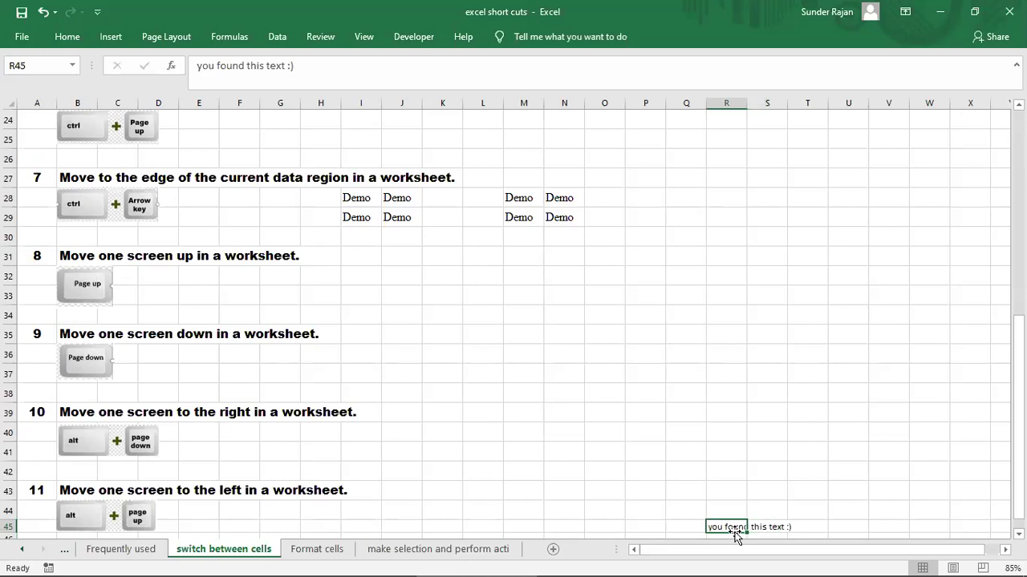
Jump back to cell A1 at the beginning of the worksheet and highlight tip rows 11 and 15 in turn.
key("ctrl+Home")
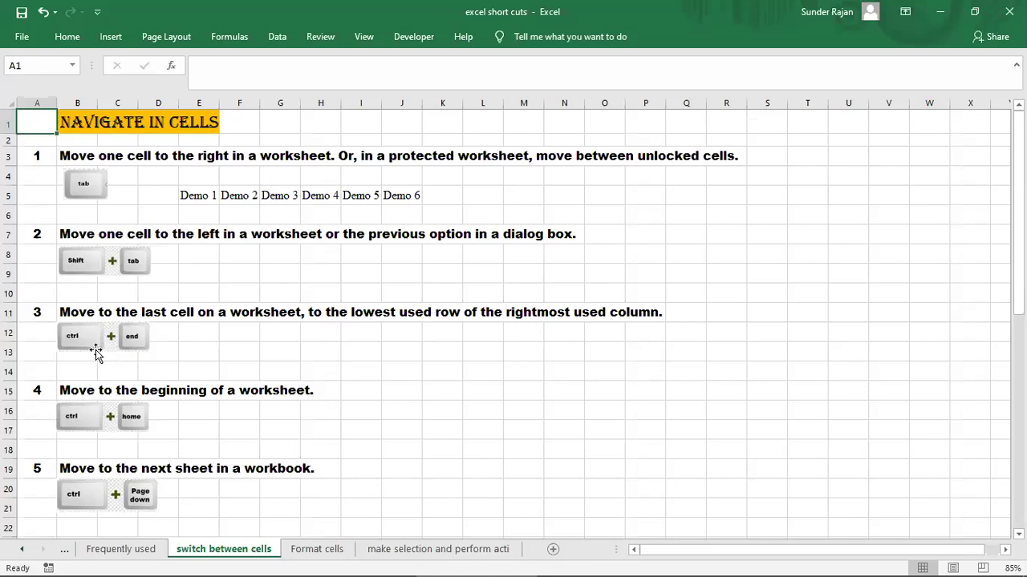
left_click(9, 313)
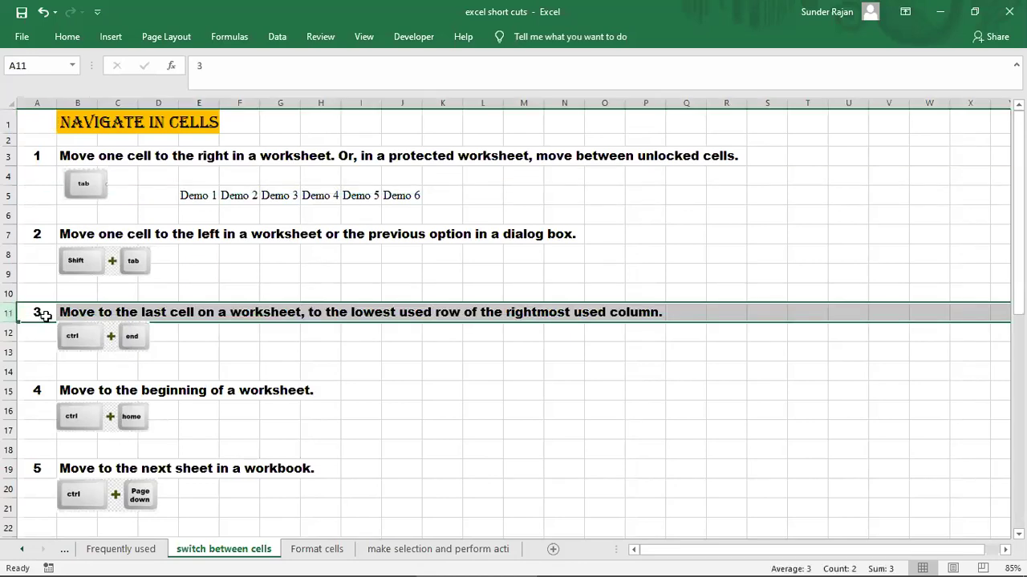
left_click(9, 392)
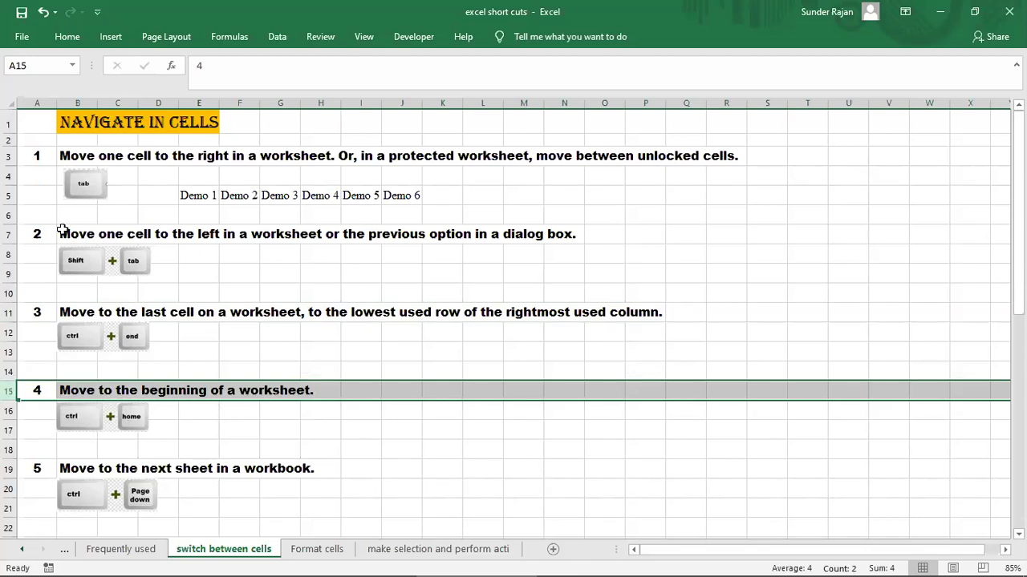
Highlight the fifth tip in row 19, advance two sheets one at a time, and return to the "switch between cells" sheet.
scroll(141, 429, "down", 3)
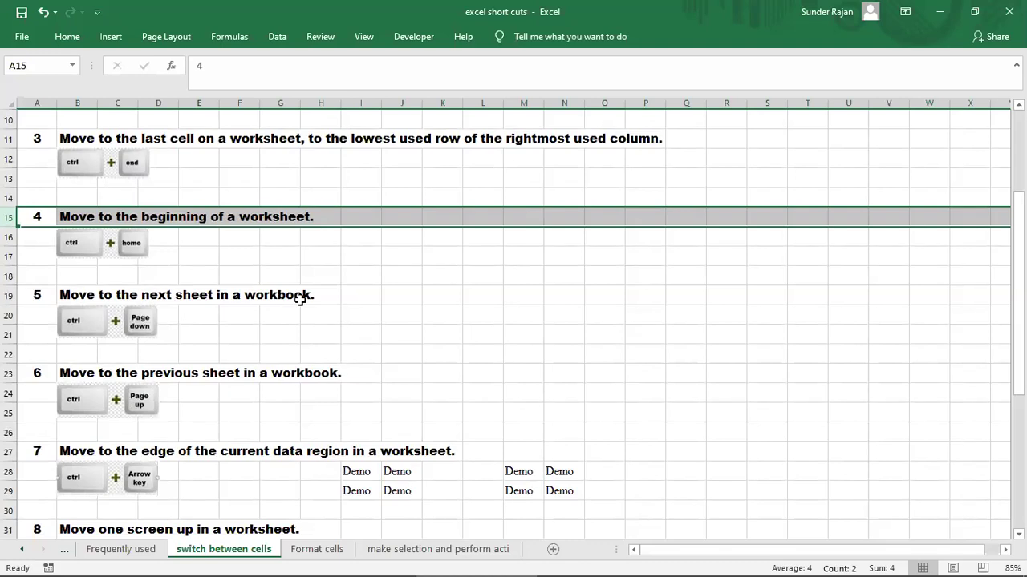
left_click(9, 294)
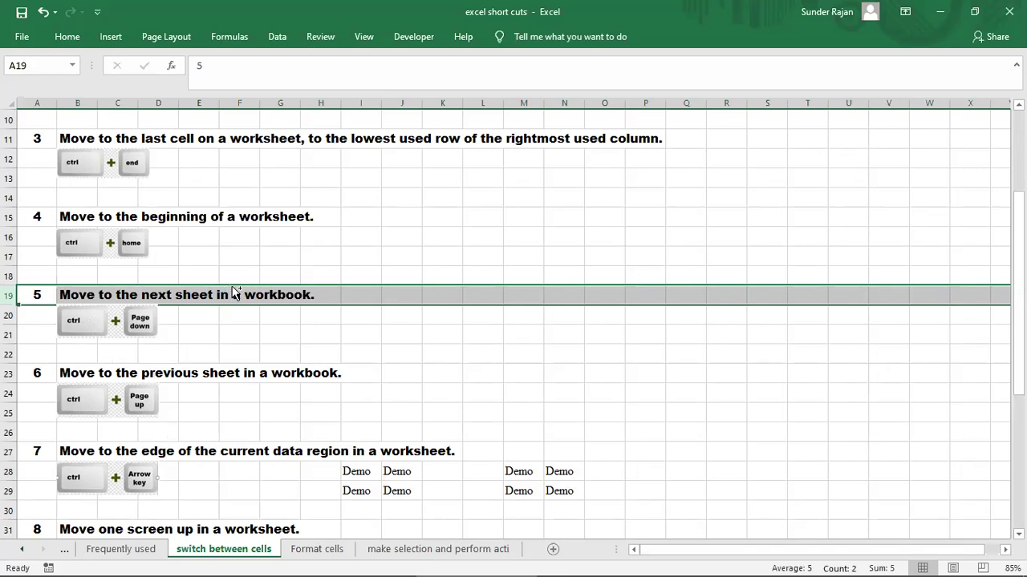
key("ctrl+Page_Down")
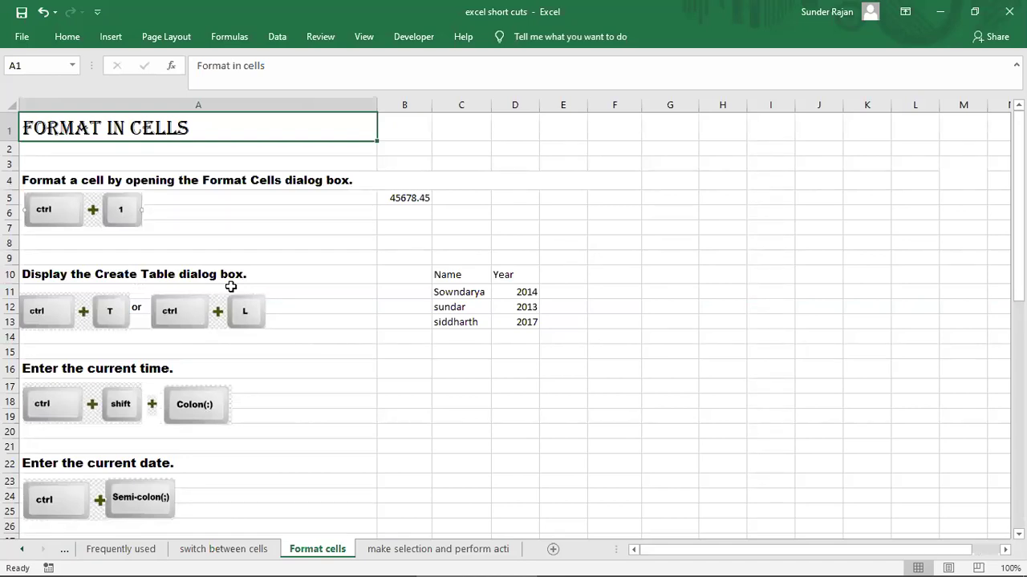
key("ctrl+Page_Down")
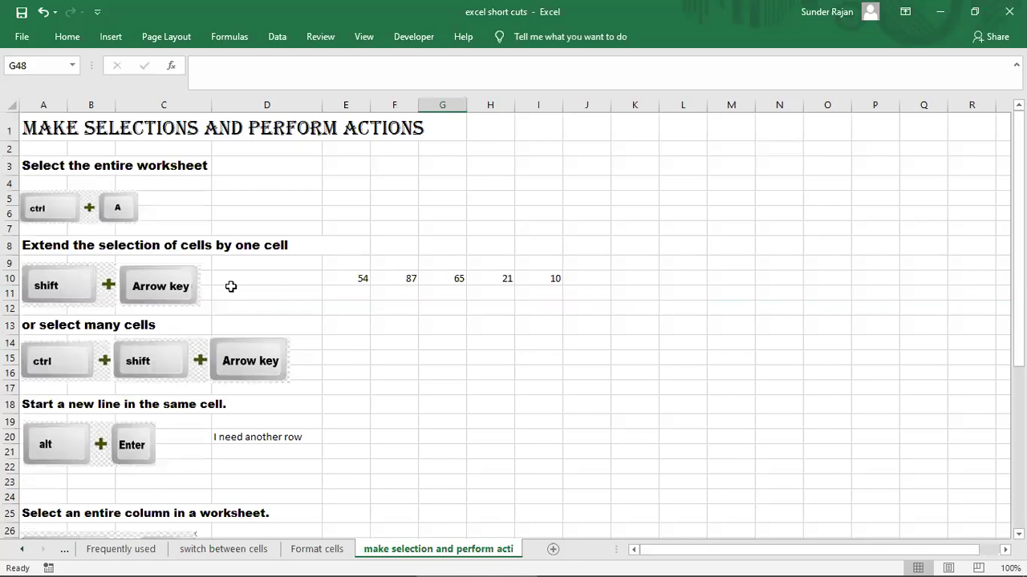
key("ctrl+Page_Up")
key("ctrl+Page_Up")
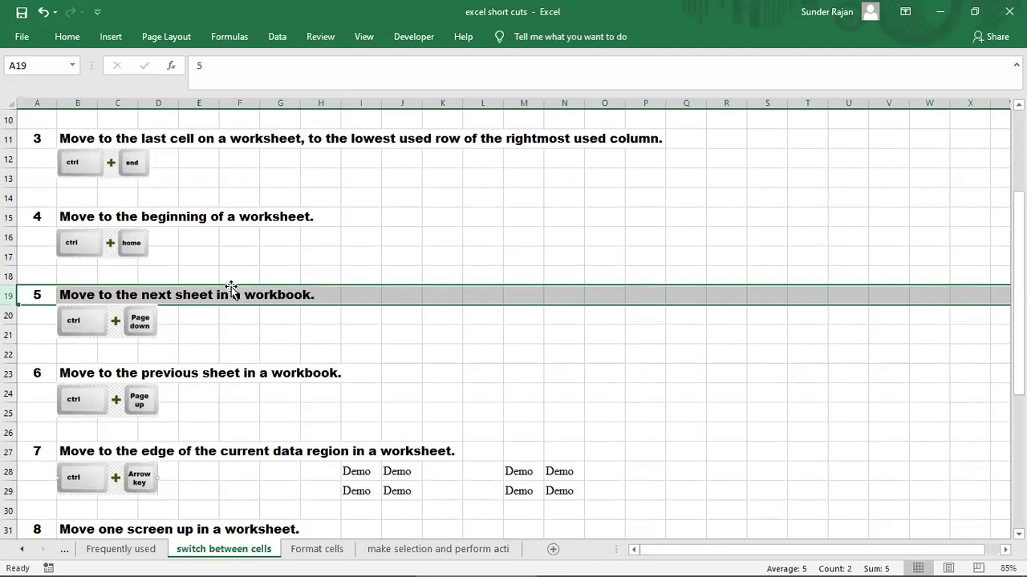
Highlight the sixth tip in row 23, go back two sheets to Sheet1, and return to the "switch between cells" sheet.
left_click(15, 373)
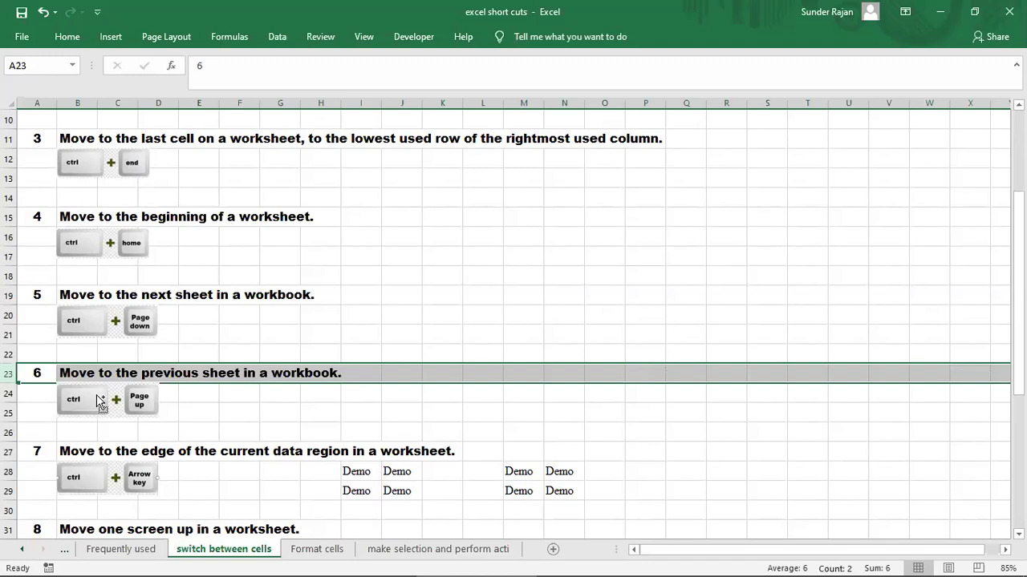
key("ctrl+Page_Up")
key("ctrl+Page_Up")
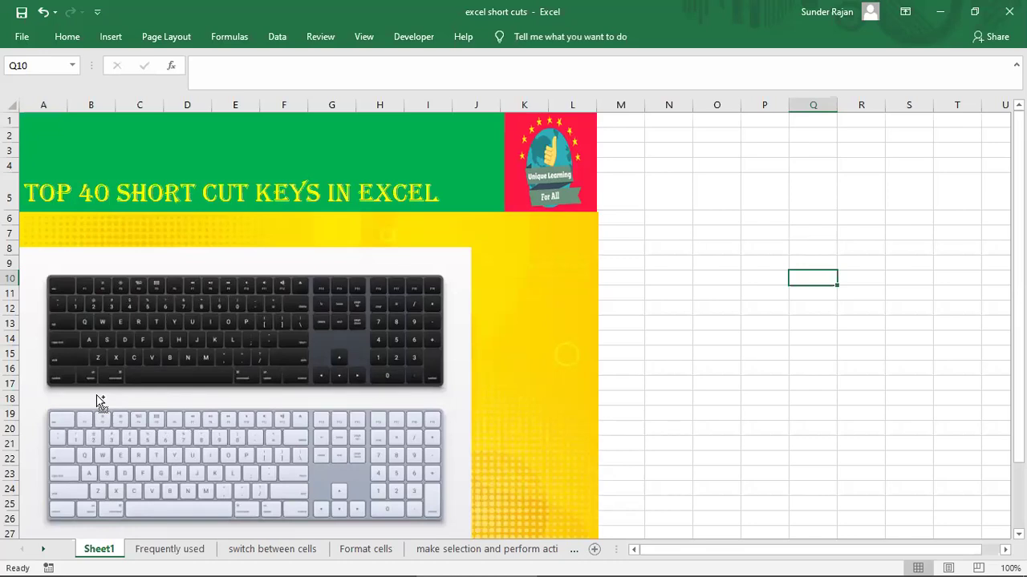
key("ctrl+Page_Down")
key("ctrl+Page_Down")
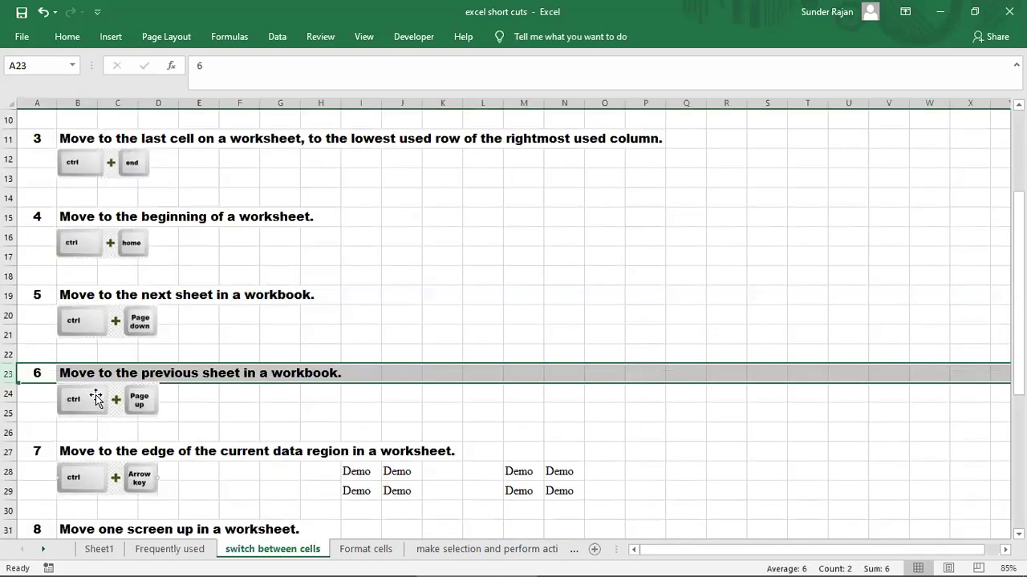
Highlight the seventh tip in row 27 and move the selection one cell at a time from I28 to N28.
scroll(107, 394, "down", 2)
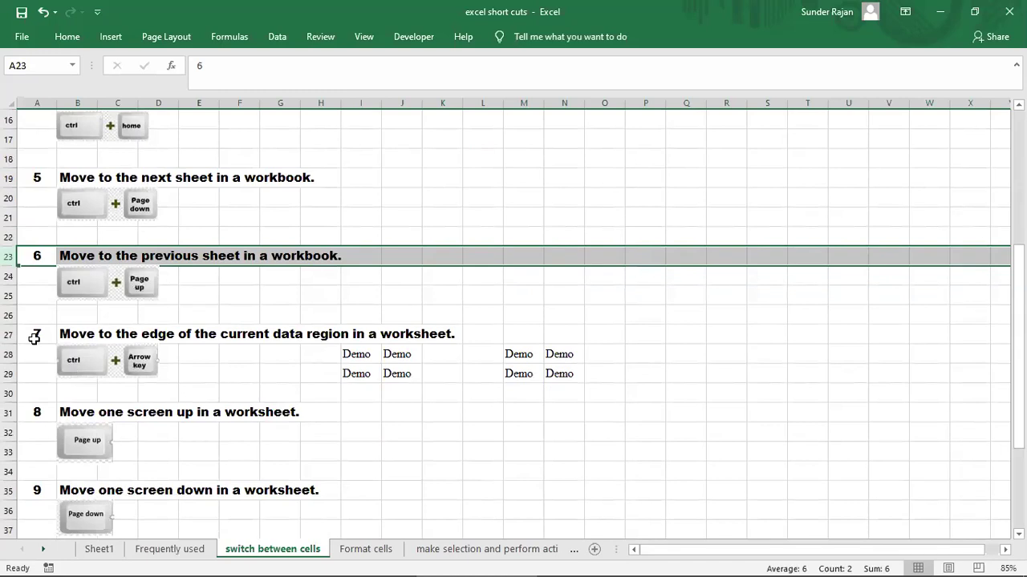
left_click(9, 335)
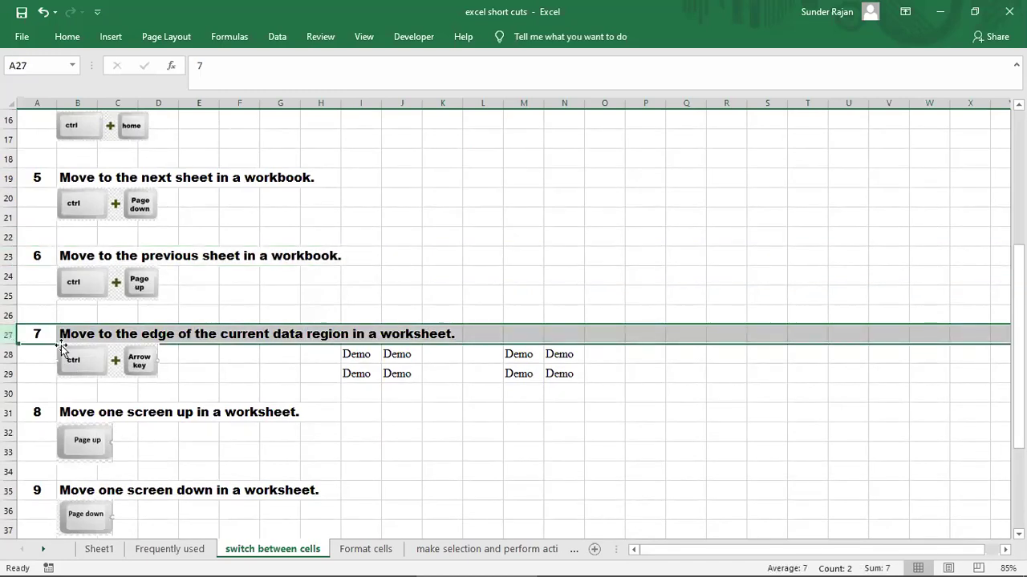
left_click(353, 353)
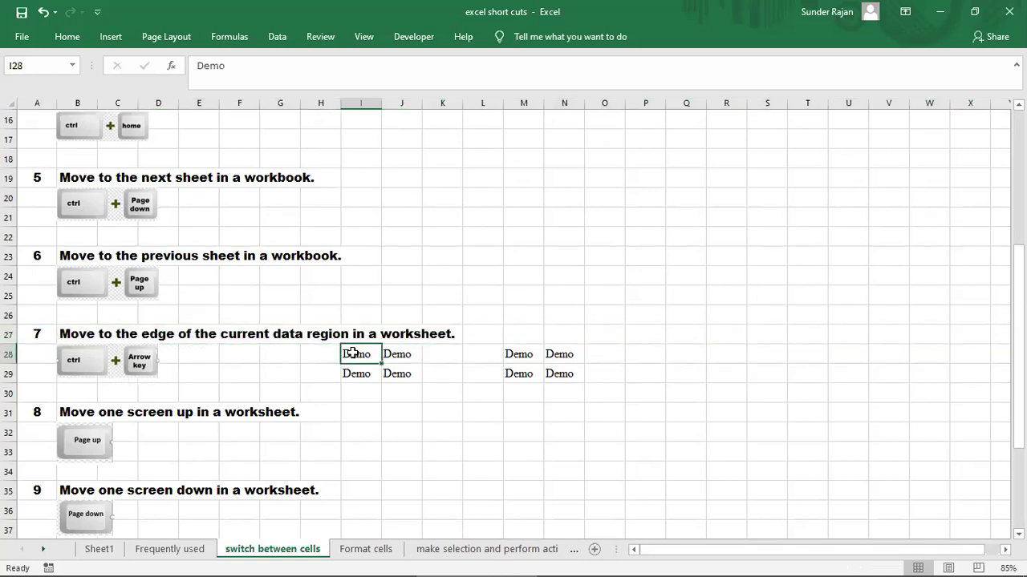
key("Right")
key("Right")
key("Right")
key("Right")
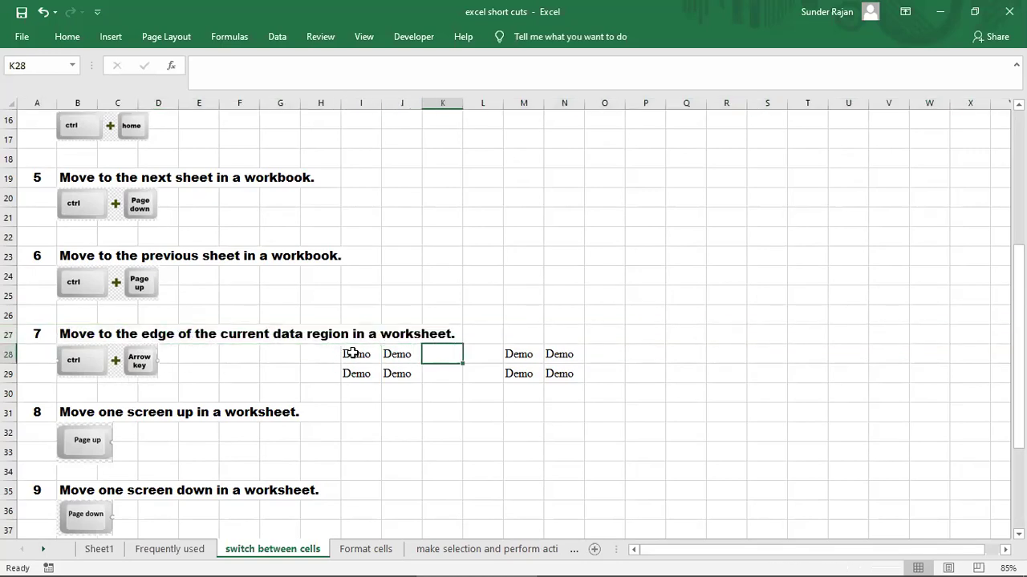
key("Right")
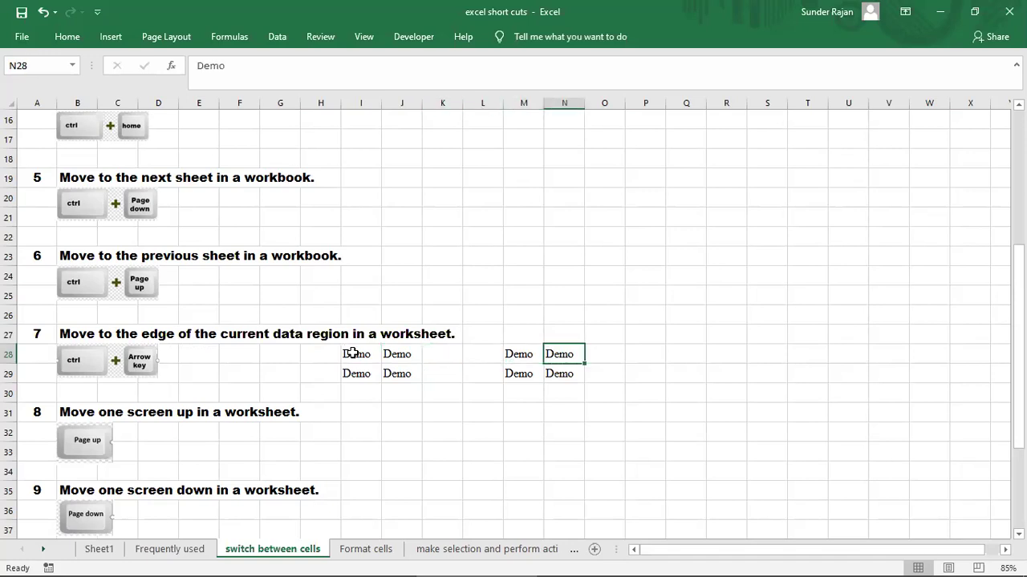
Jump between the edges of the Demo data blocks from I28 along row 28 to N28, down to N29, and back to I29.
left_click(353, 353)
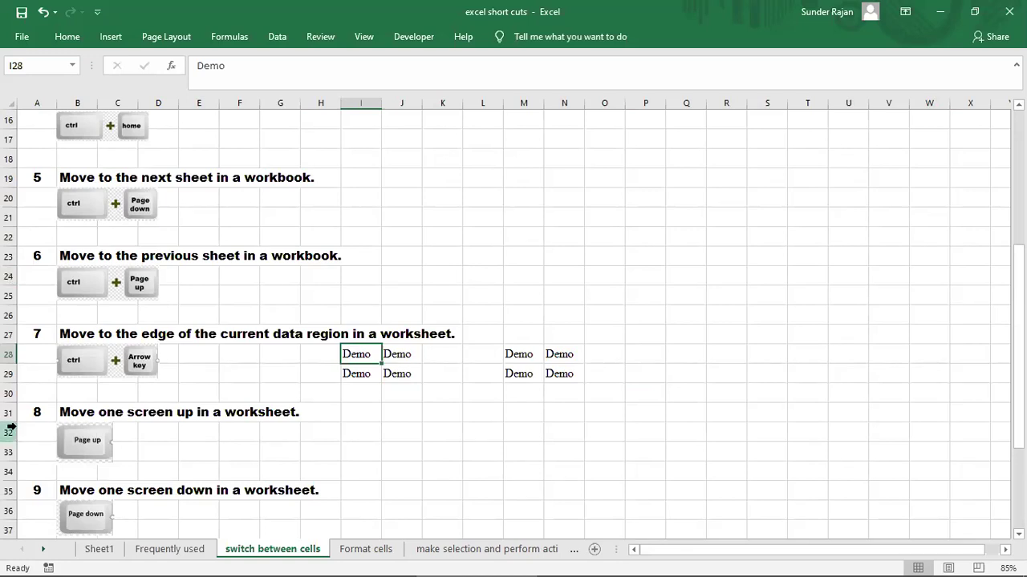
key("ctrl+Right")
key("ctrl+Right")
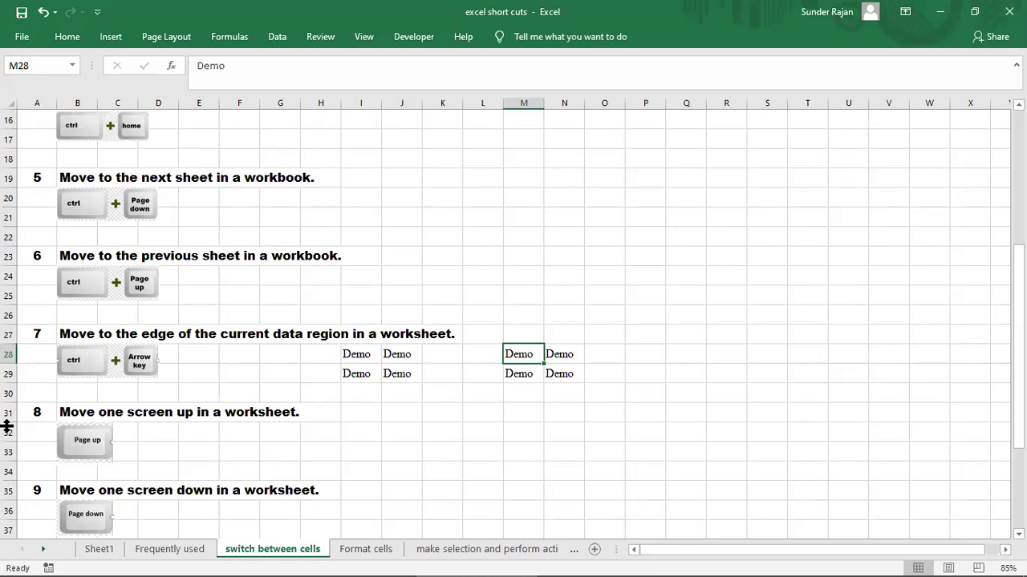
key("ctrl+Right")
key("ctrl+Down")
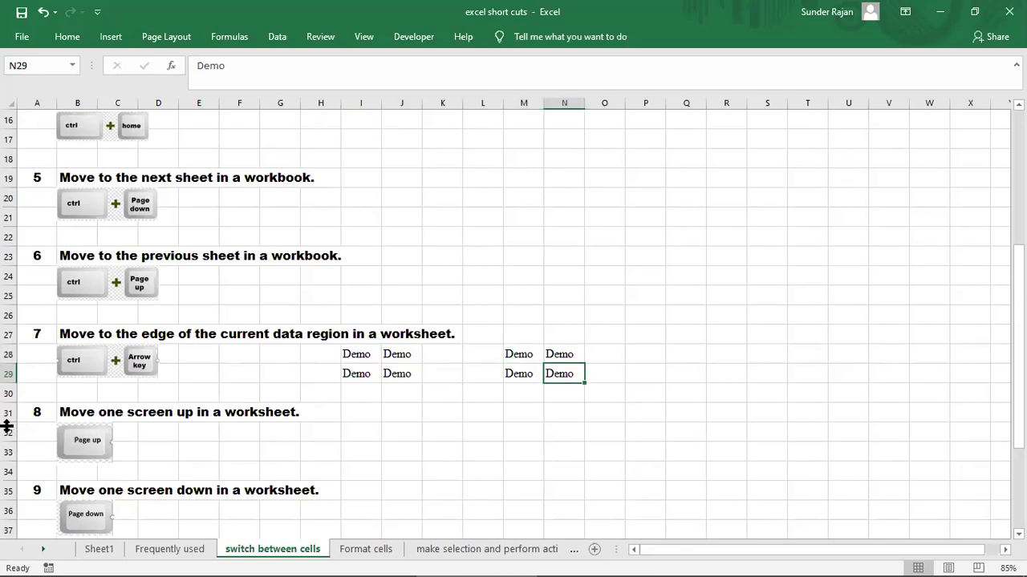
key("ctrl+Left")
key("ctrl+Left")
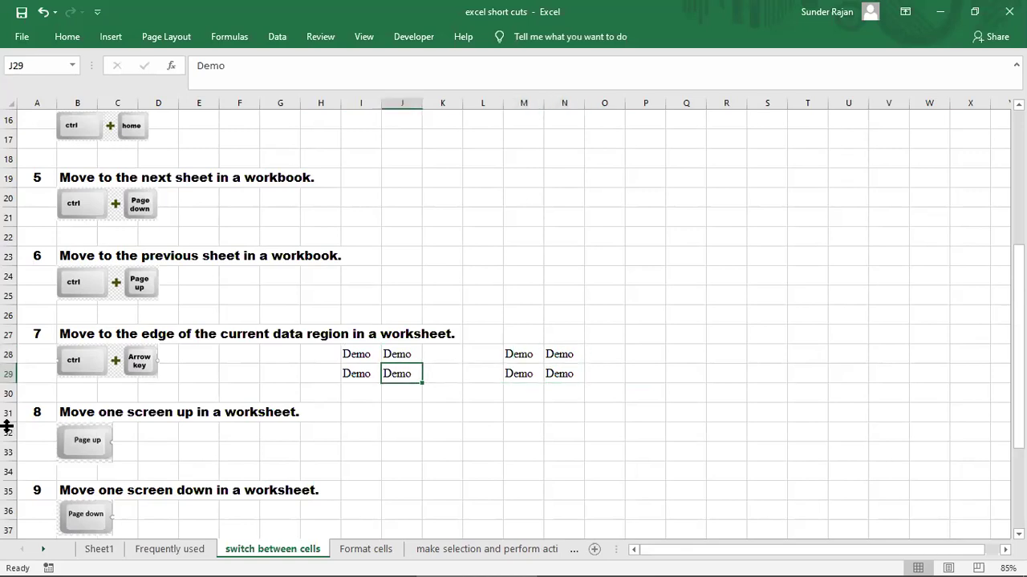
key("ctrl+Left")
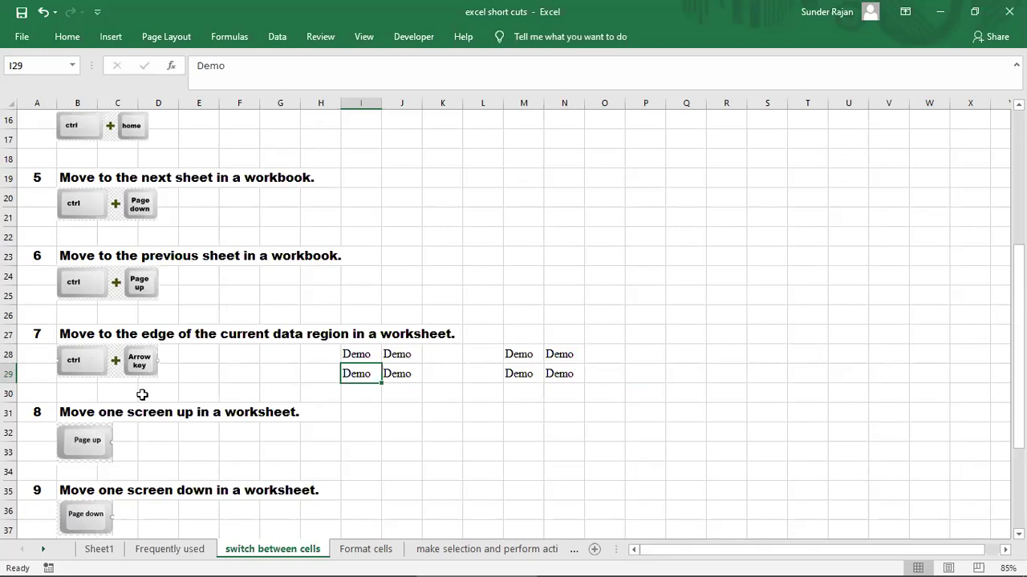
Highlight the eighth tip in row 31, select cell M42, and move the selection one screen up to M20.
left_click(9, 413)
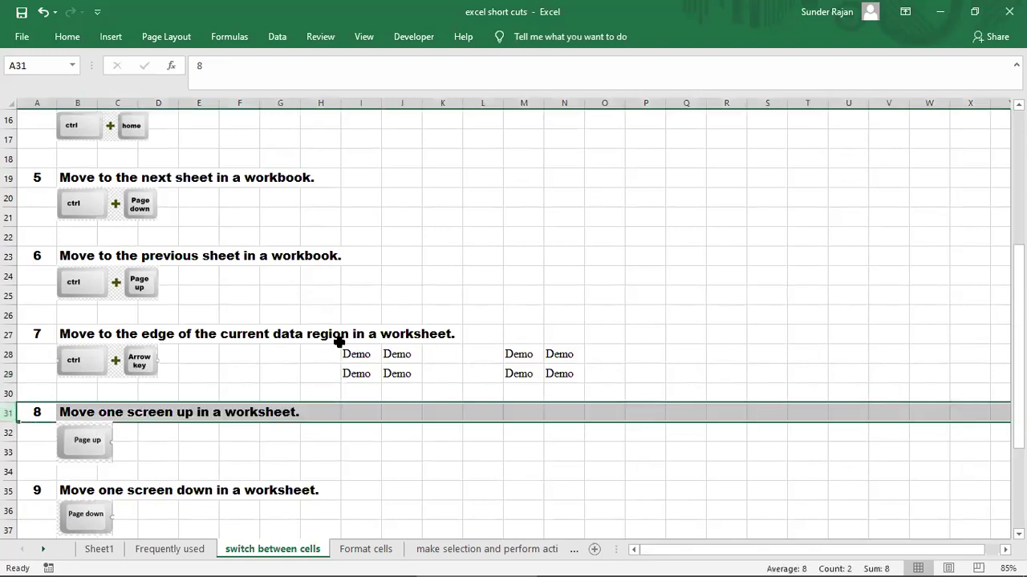
scroll(339, 343, "down", 3)
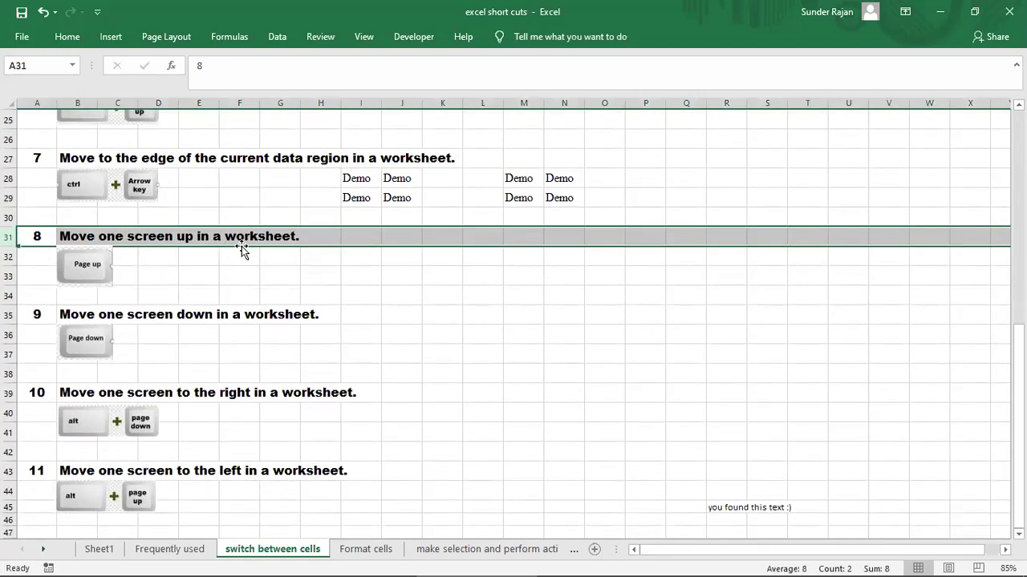
scroll(422, 331, "down", 2)
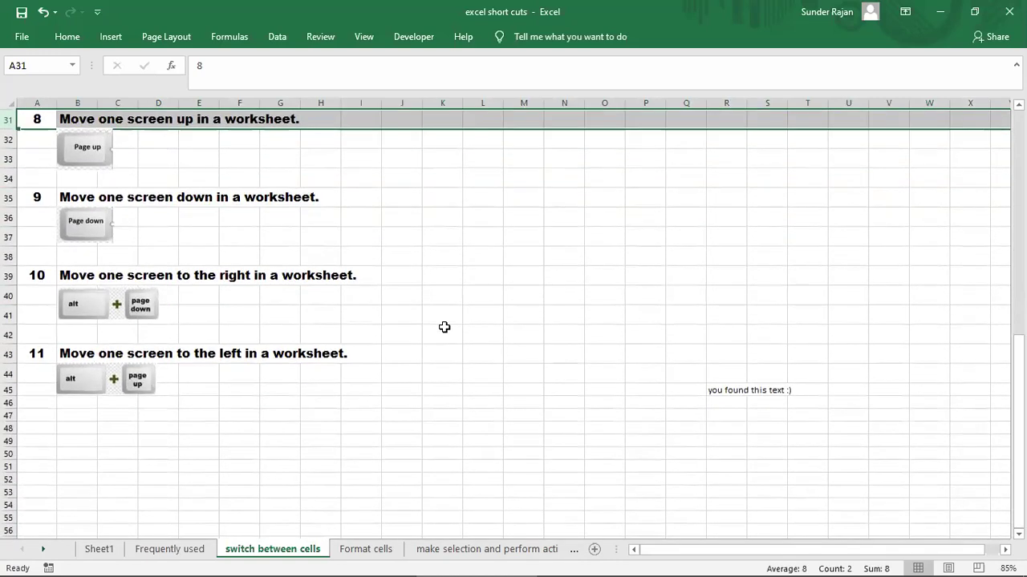
left_click(539, 337)
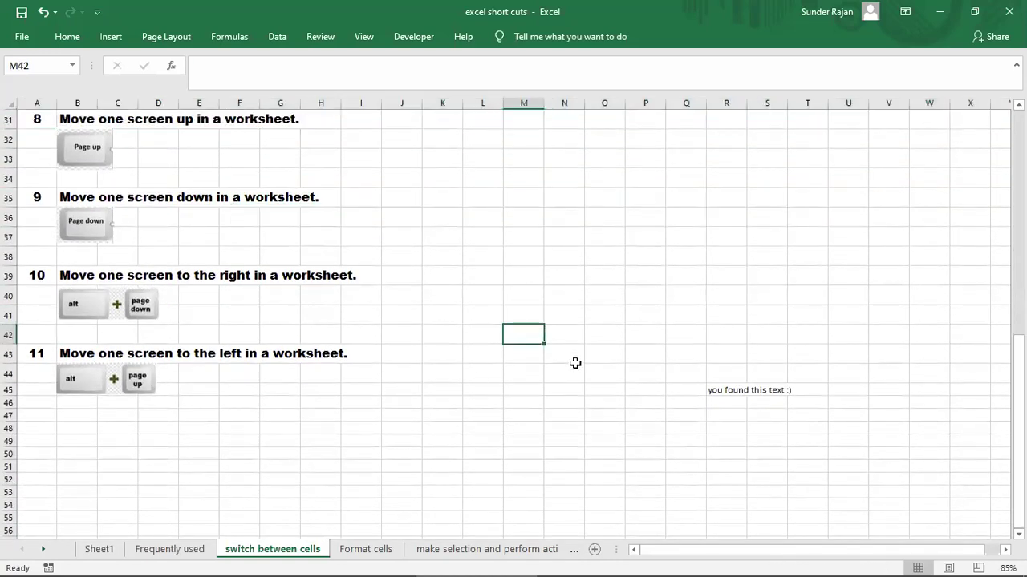
scroll(570, 377, "up", 1)
scroll(566, 388, "down", 1)
key("Page_Up")
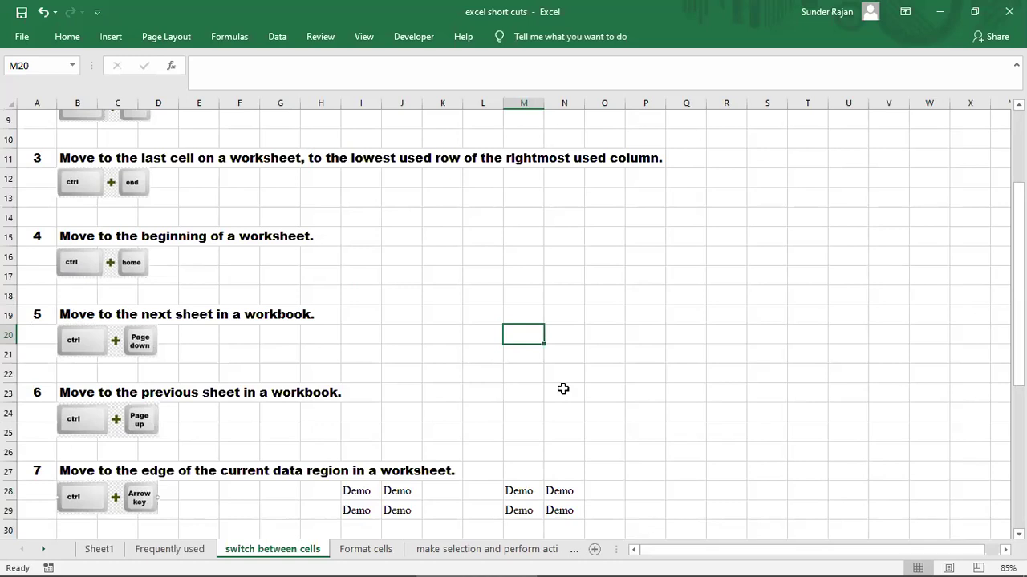
scroll(563, 389, "up", 3)
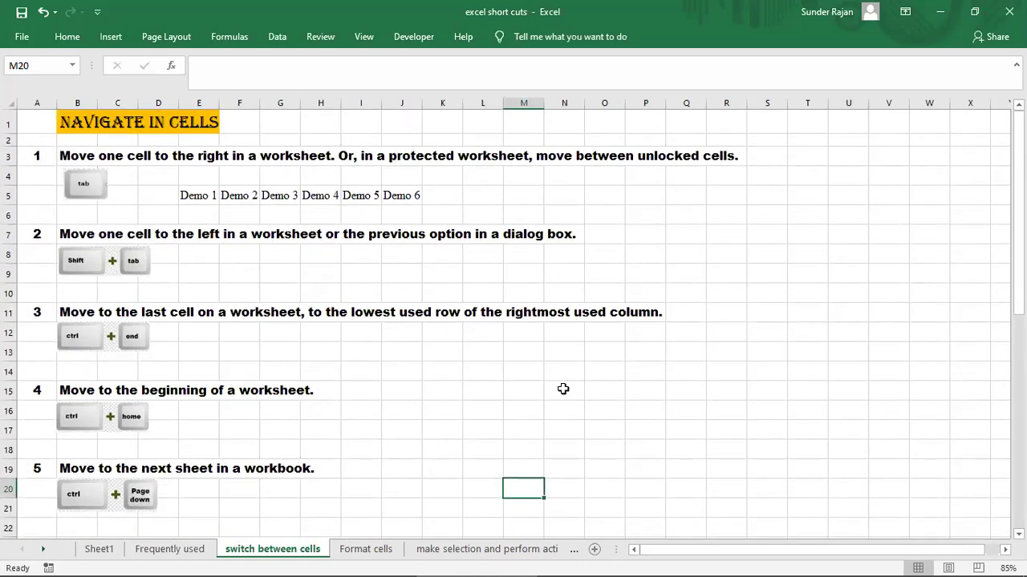
Move the selection two screens down from M20 to M64, two screens back up, and one screen down to M42.
key("Page_Down")
key("Page_Down")
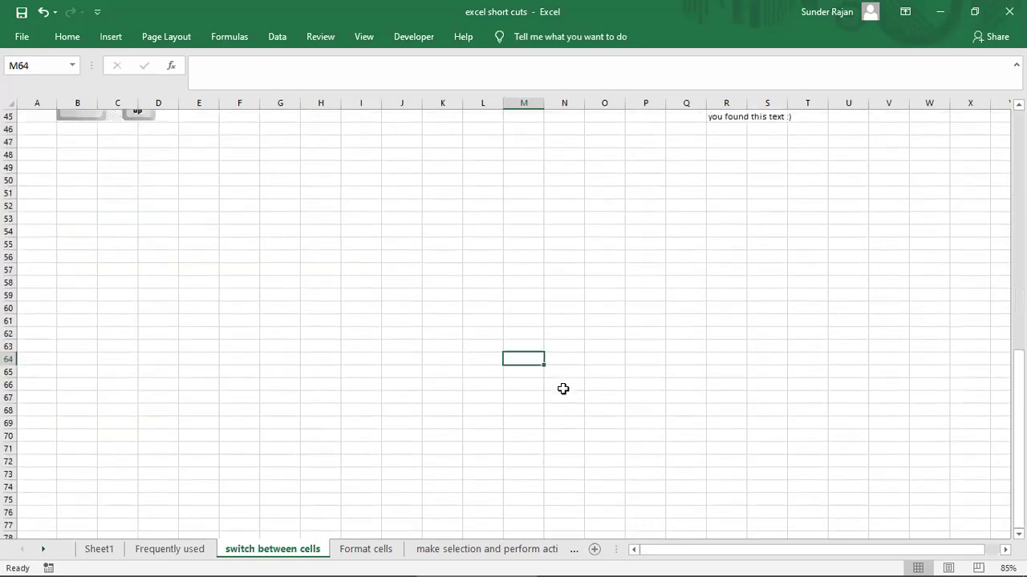
key("Page_Up")
key("Page_Up")
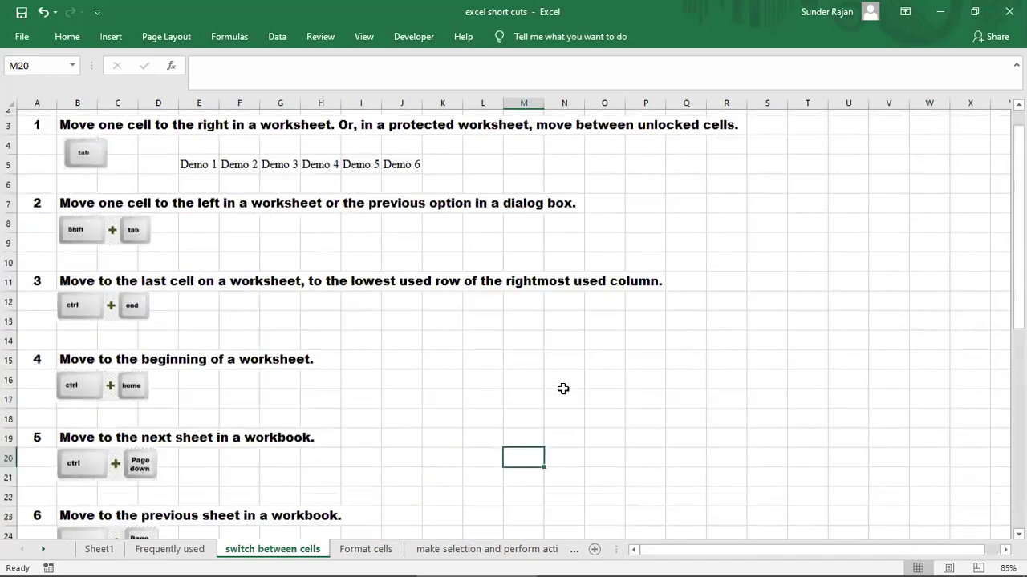
scroll(563, 389, "up", 1)
key("Page_Down")
scroll(563, 389, "down", 1)
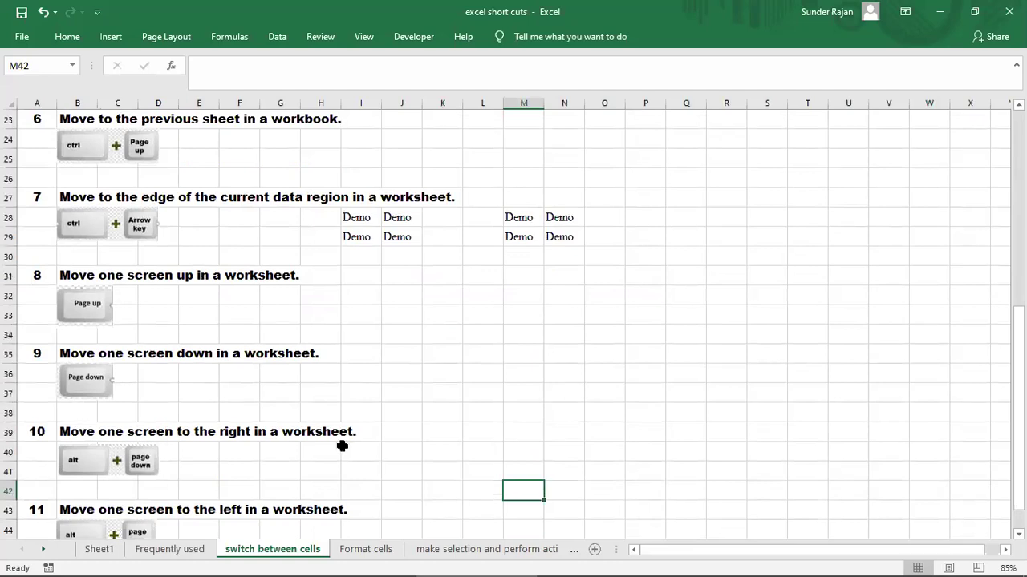
scroll(343, 444, "down", 2)
scroll(134, 386, "up", 2)
scroll(97, 391, "down", 2)
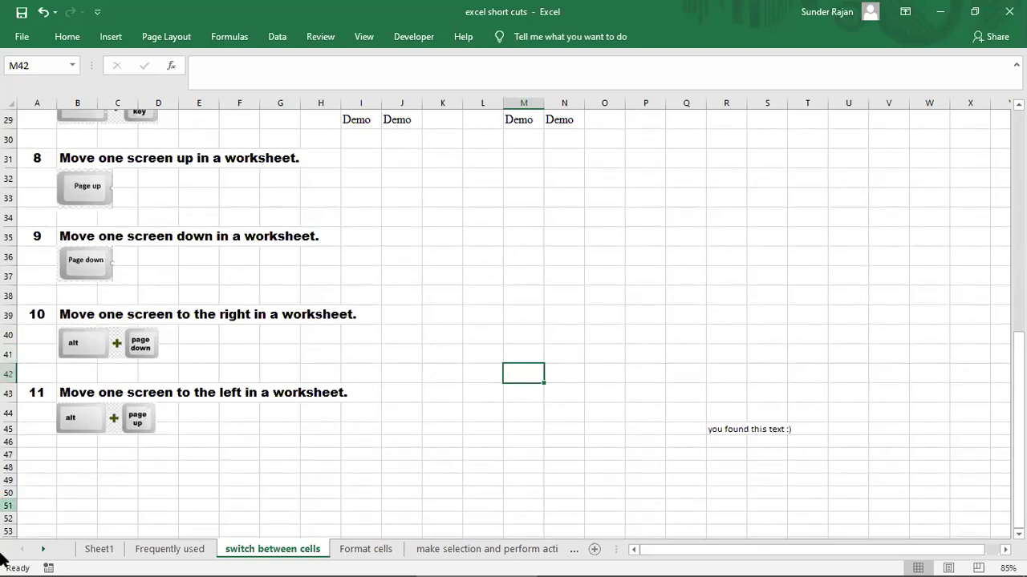
Move the selection one screen right from M42 to AK42 and one screen back left to M42.
key("alt")
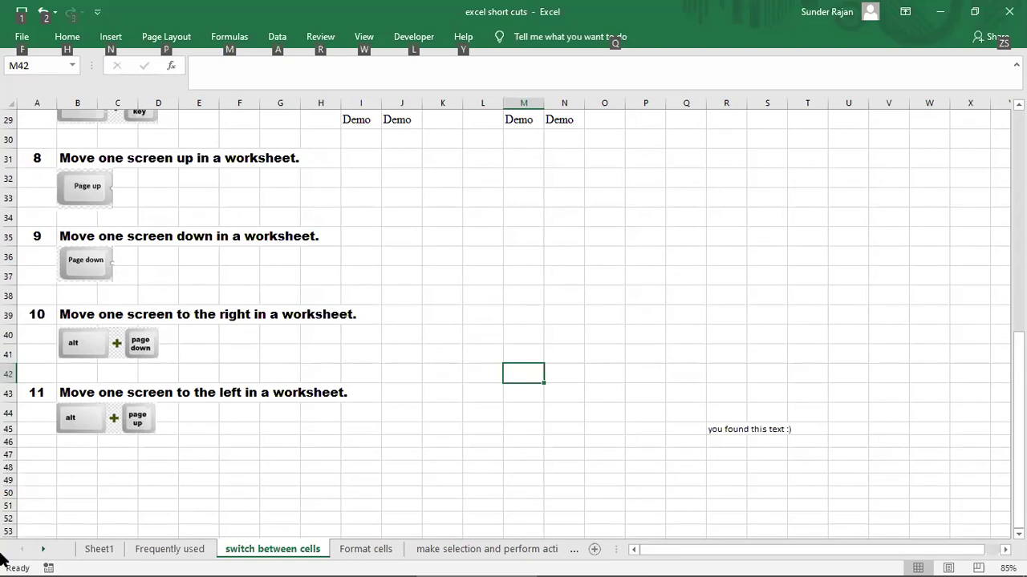
key("alt+Page_Down")
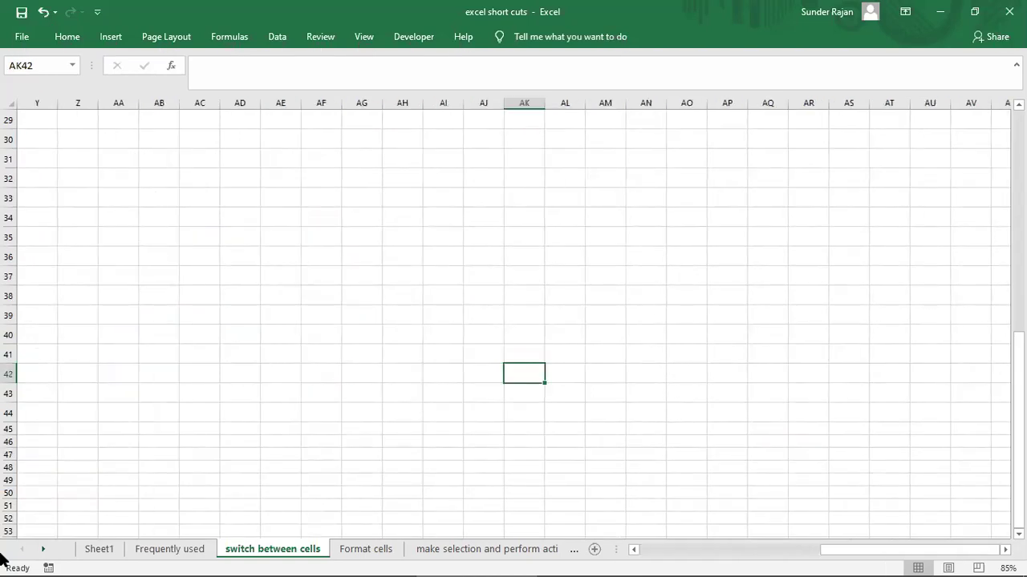
key("alt+Page_Up")
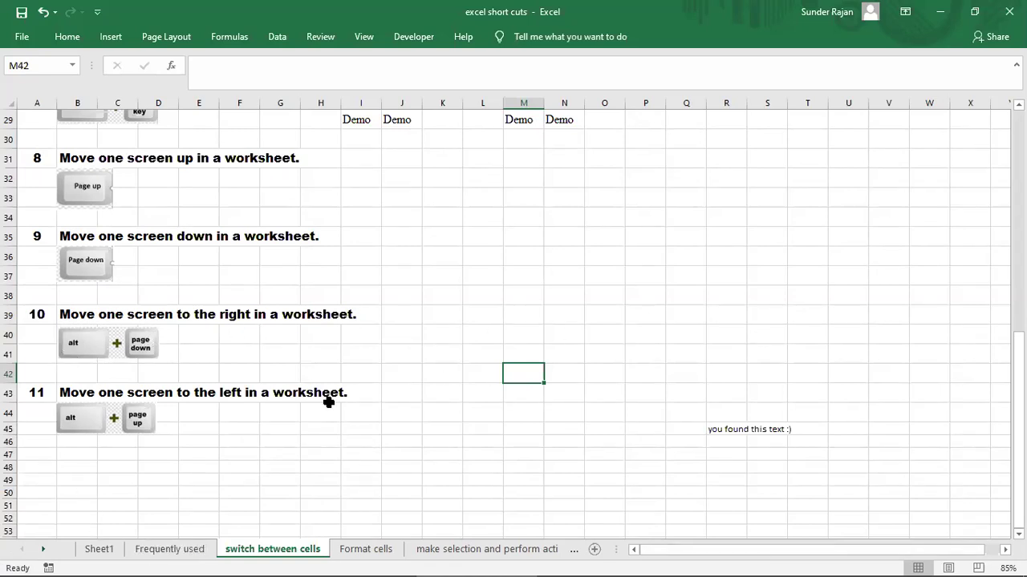
On the Format cells sheet, format the number in B5 with the Date category's *3/14/2012 type using the Format Cells dialog.
left_click(365, 549)
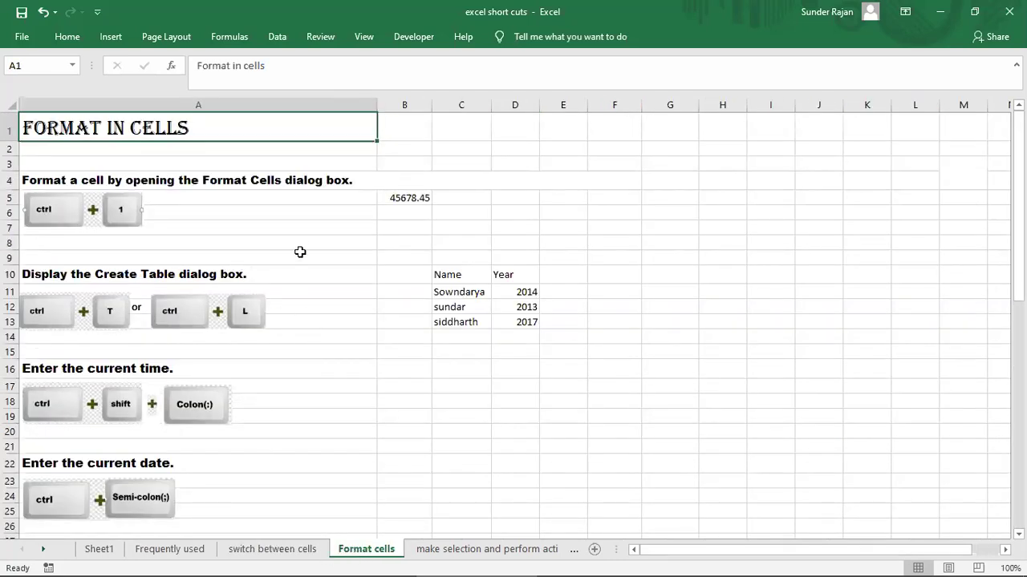
scroll(300, 244, "down", 1)
scroll(301, 244, "up", 1)
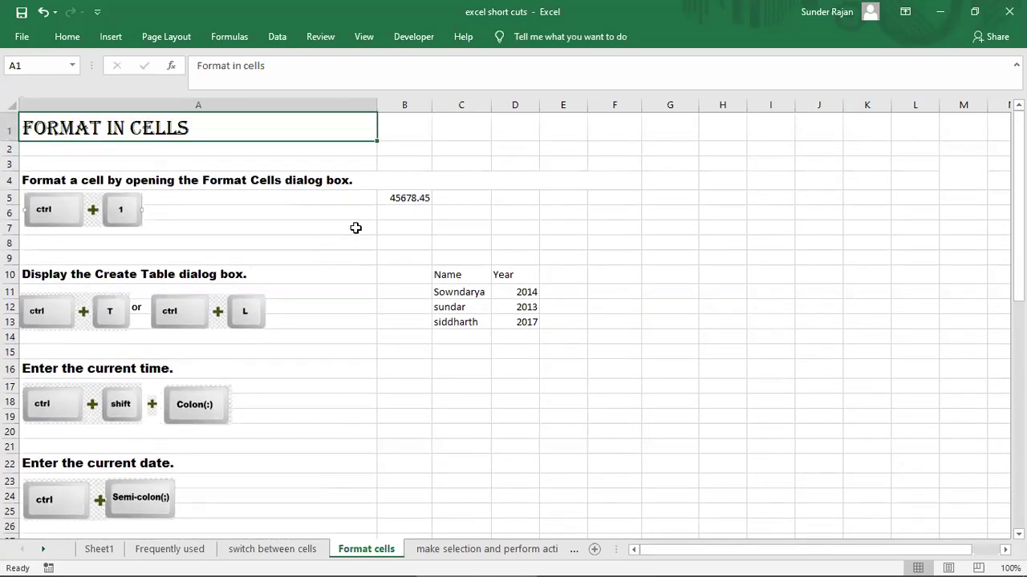
left_click(411, 198)
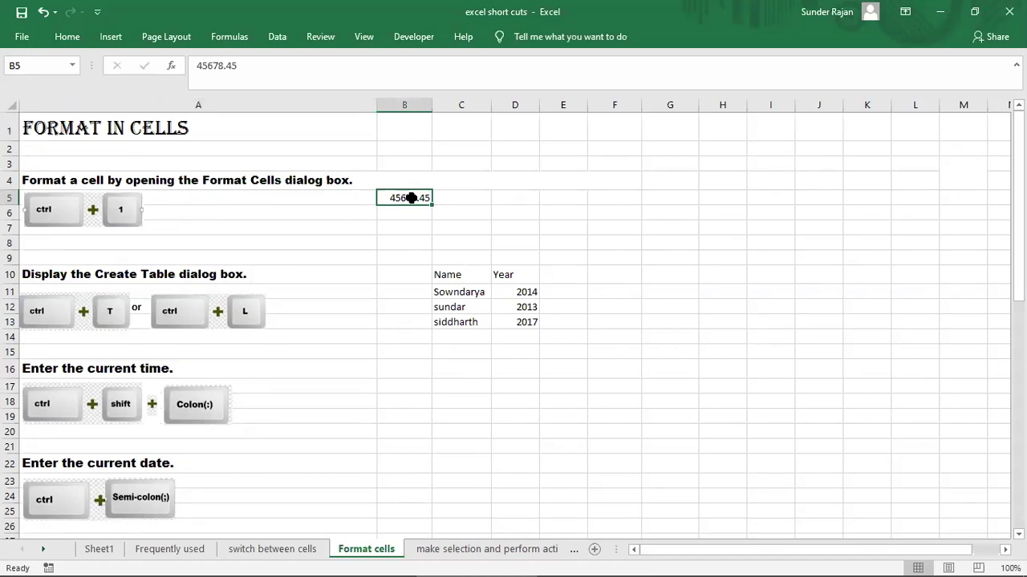
key("ctrl+1")
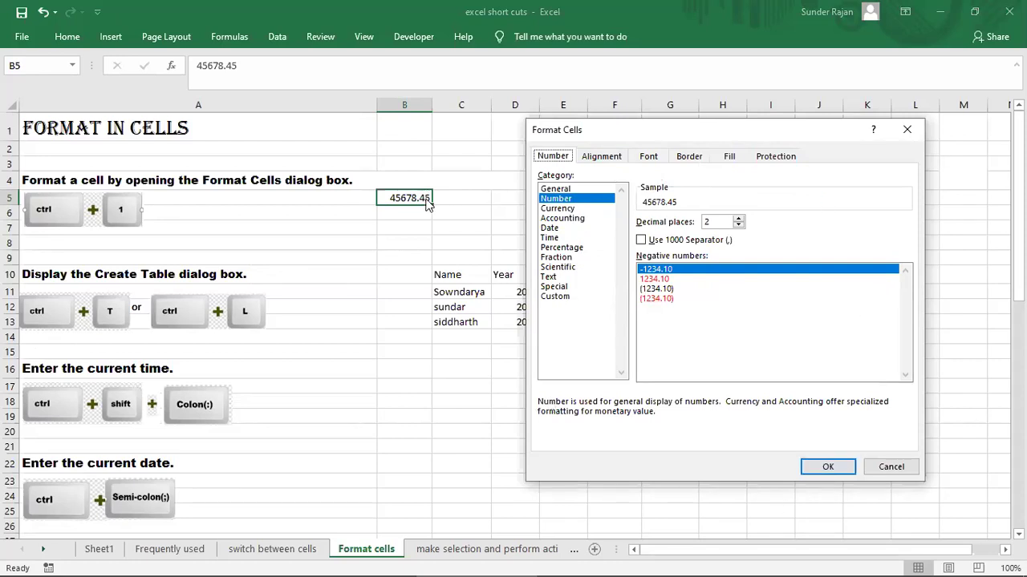
left_click(550, 229)
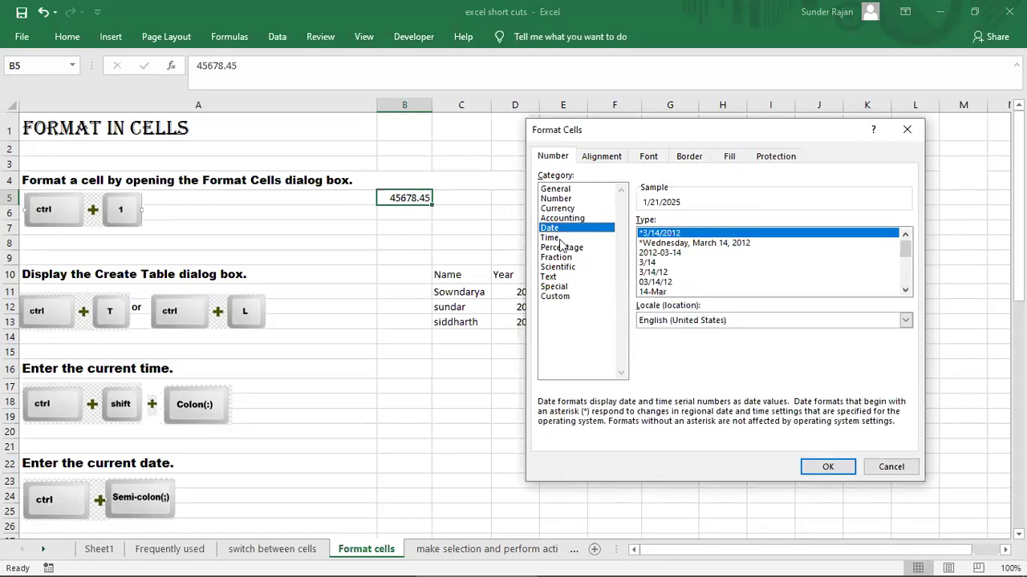
left_click(559, 238)
left_click(561, 228)
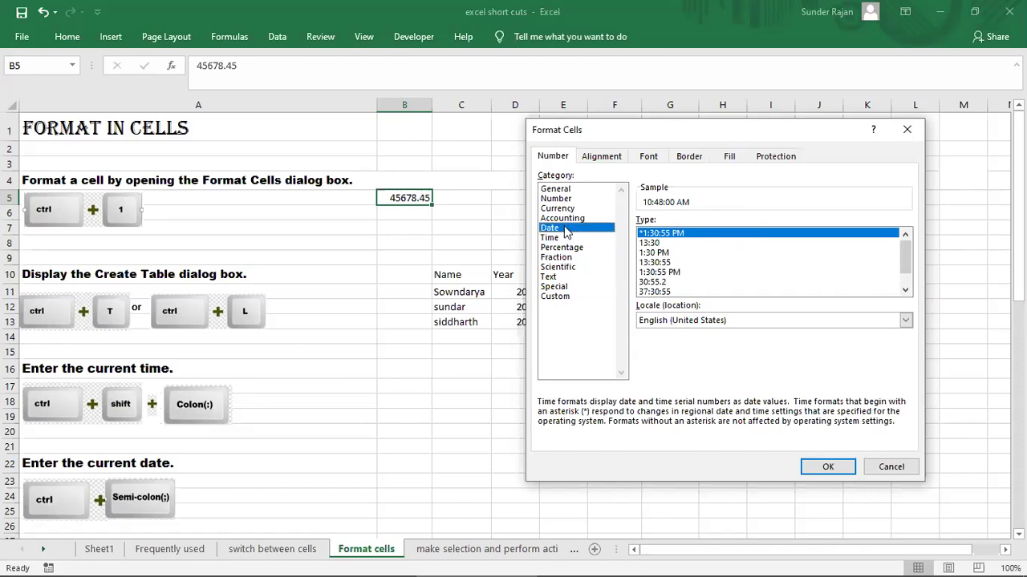
left_click(834, 472)
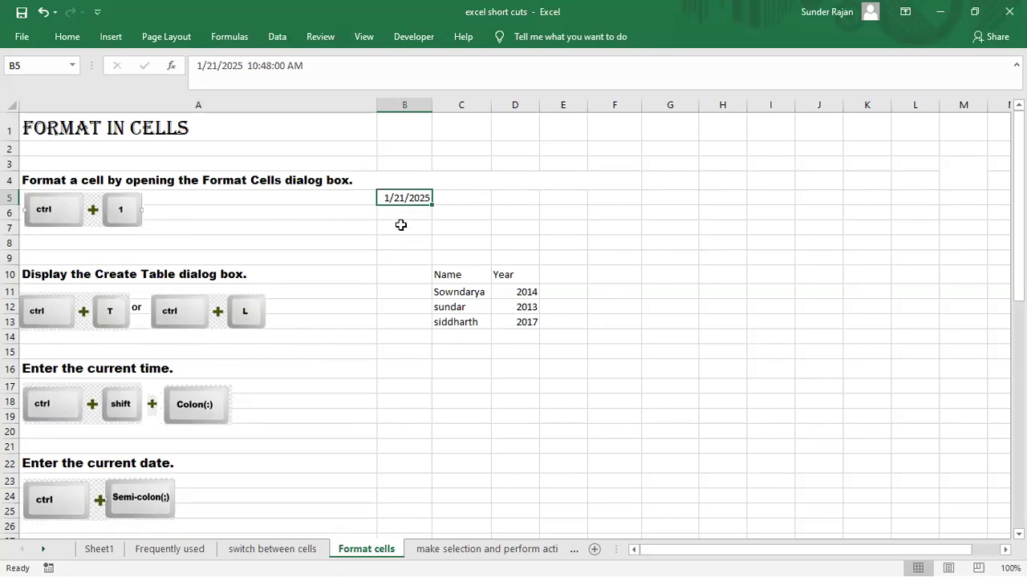
left_click(399, 224)
left_click(395, 198)
Convert the Name and Year range C10:D13 into a table with headers.
left_click_drag(444, 272, 522, 323)
left_click(618, 306)
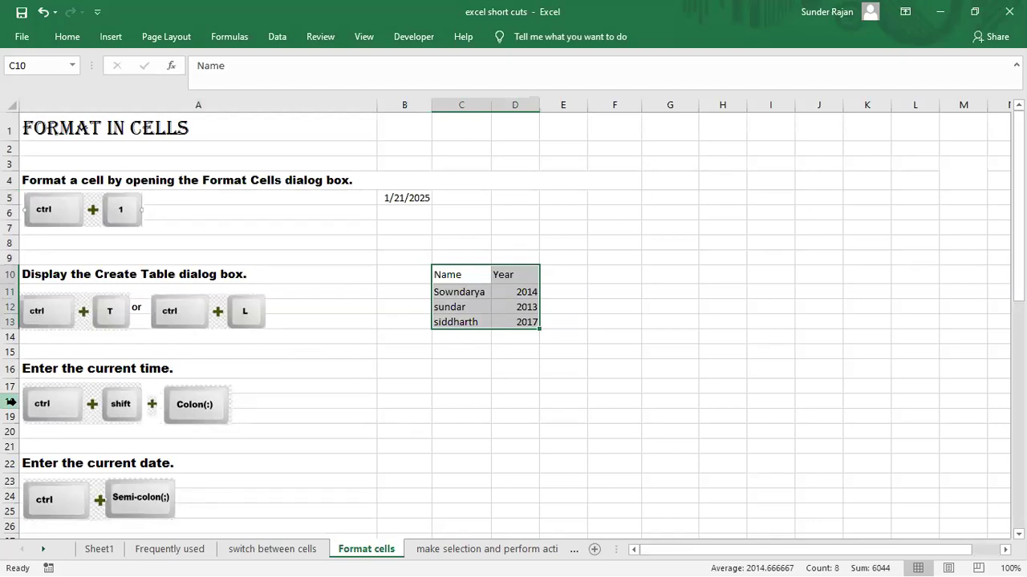
key("ctrl+t")
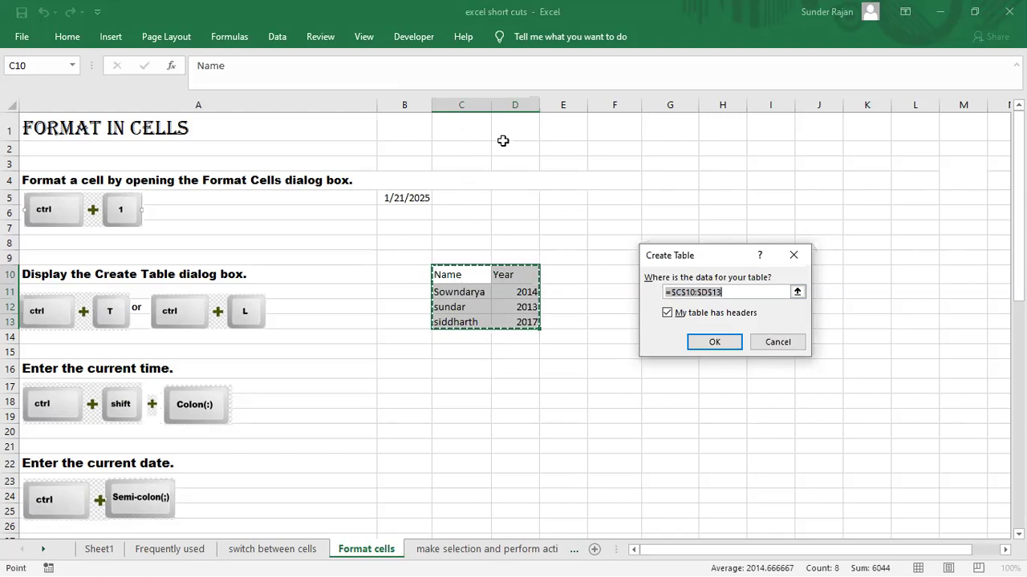
left_click(714, 341)
left_click(578, 406)
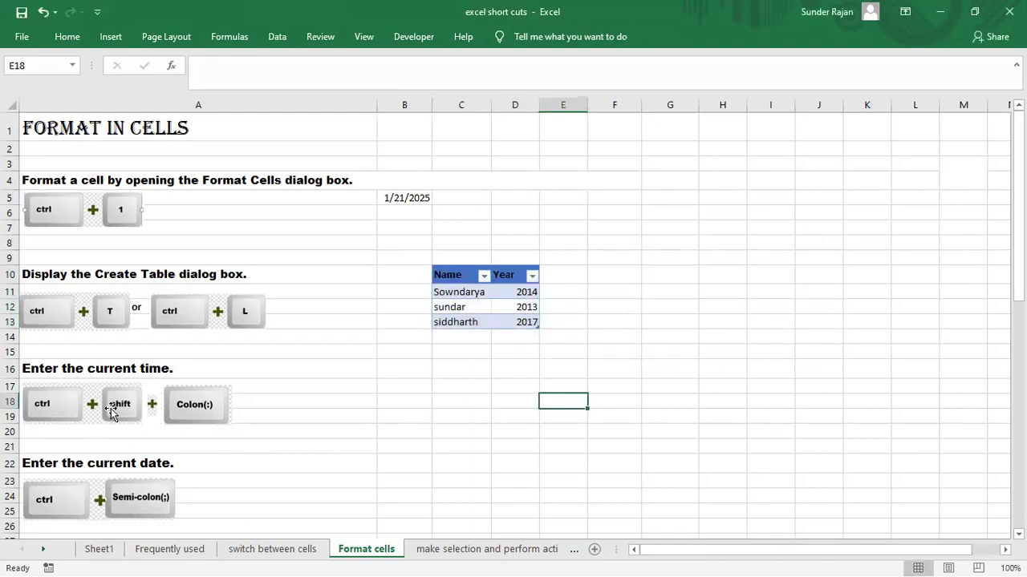
Insert the current time in B17 and the current date in B23.
left_click(400, 385)
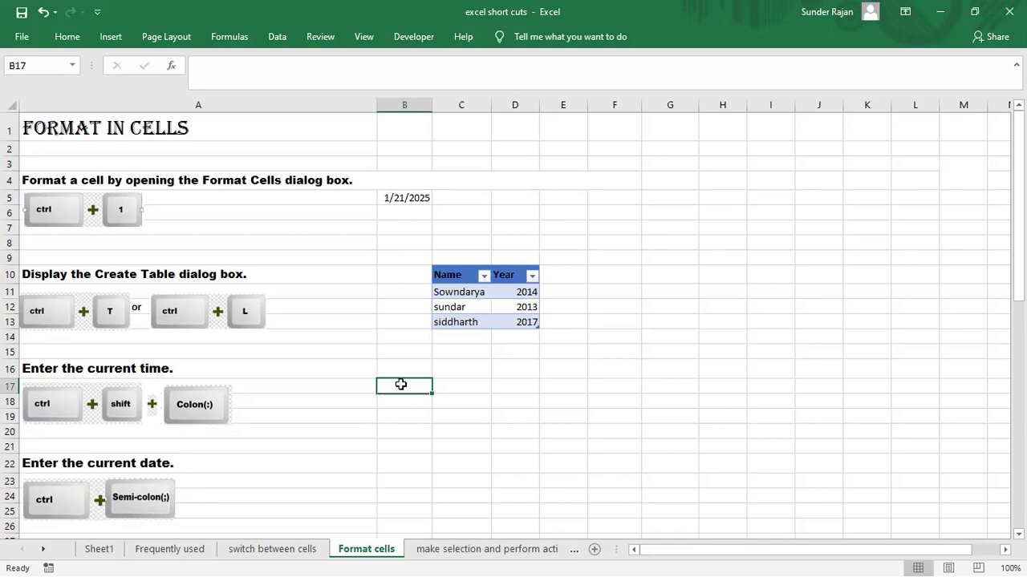
key("ctrl+shift+semicolon")
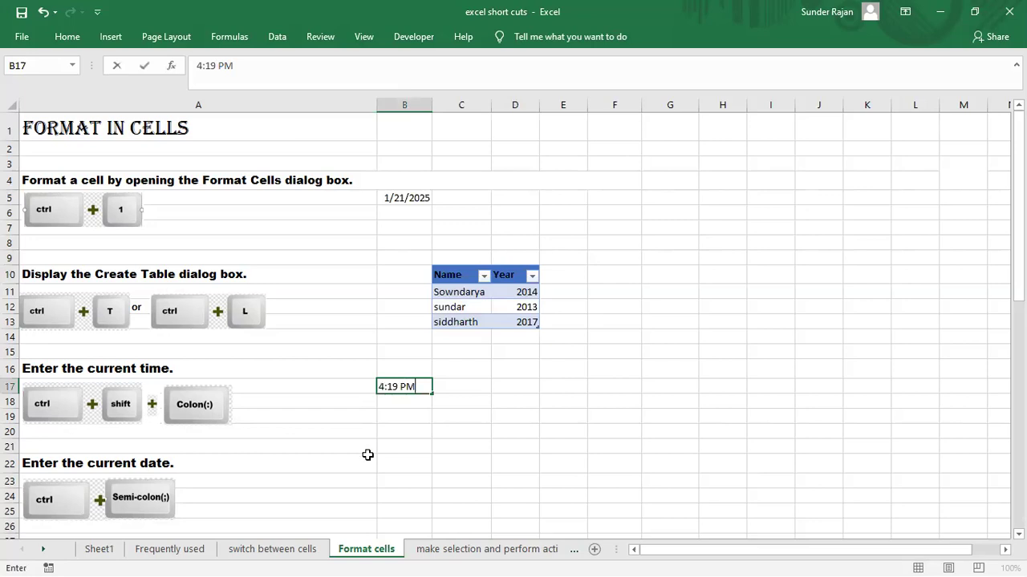
scroll(389, 425, "down", 2)
scroll(368, 401, "down", 1)
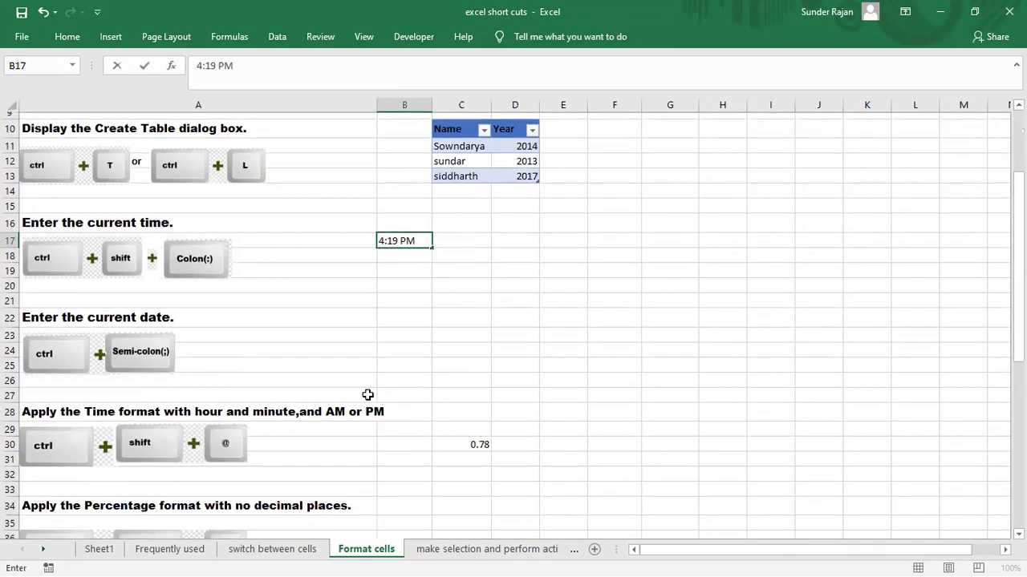
left_click(401, 331)
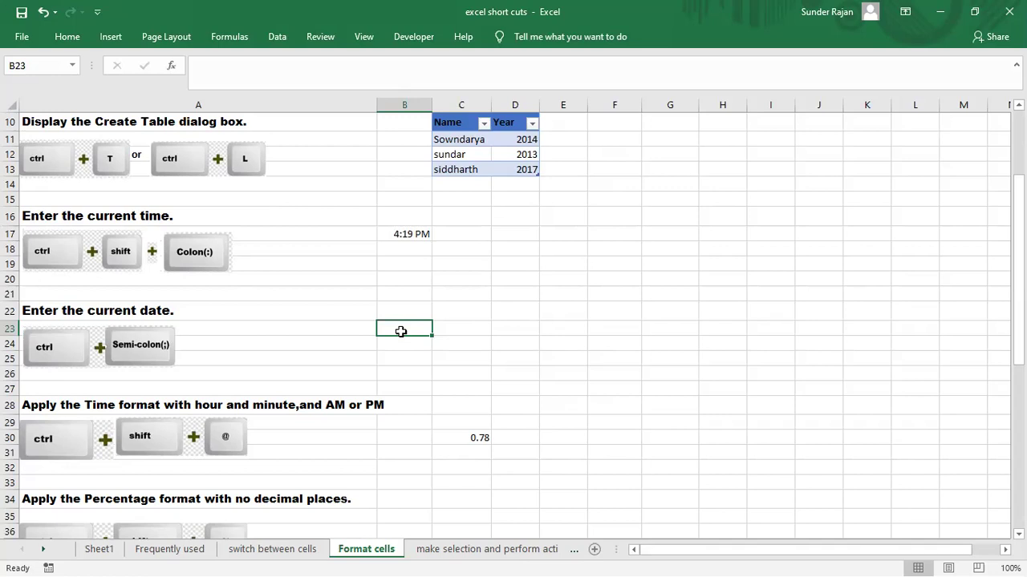
key("ctrl+semicolon")
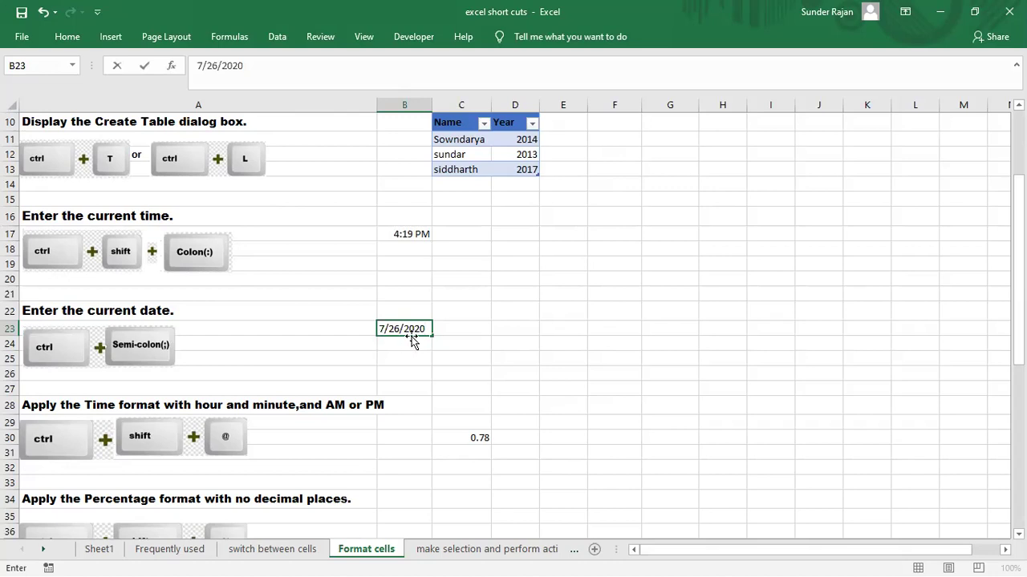
Apply the Time format with hour, minute and AM/PM to cell C30.
scroll(433, 361, "down", 2)
scroll(243, 371, "down", 1)
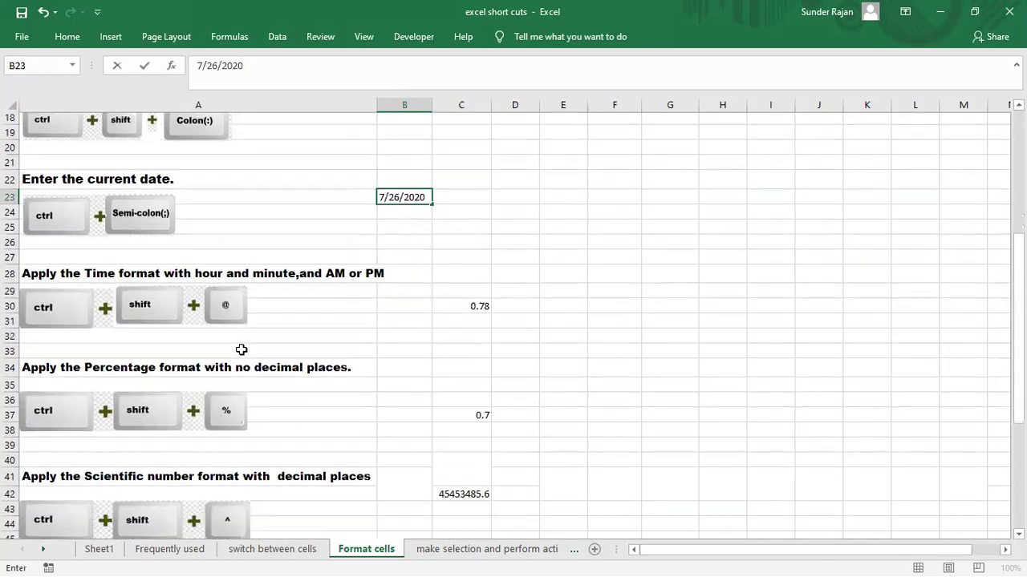
left_click(474, 295)
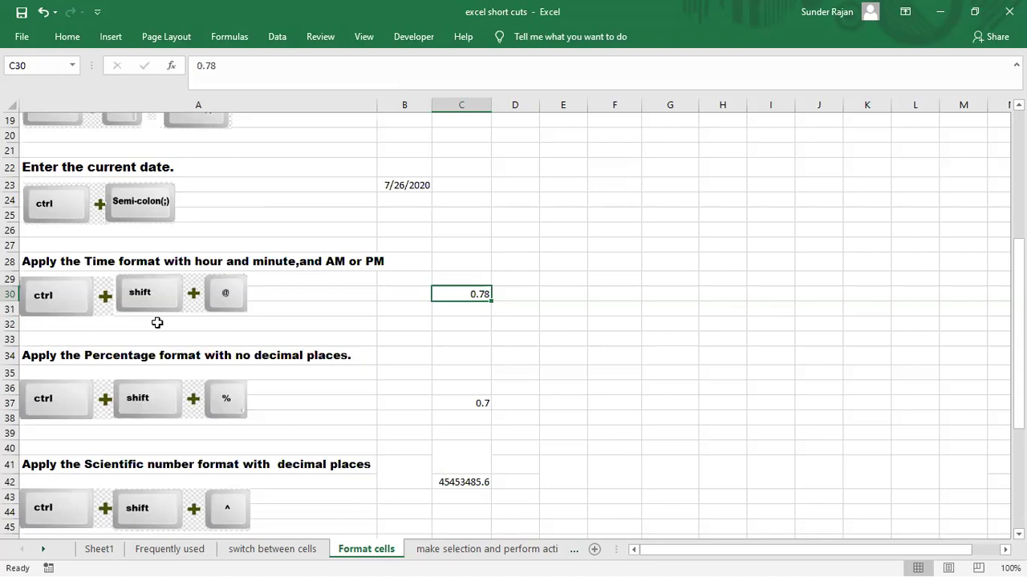
key("ctrl+shift+at")
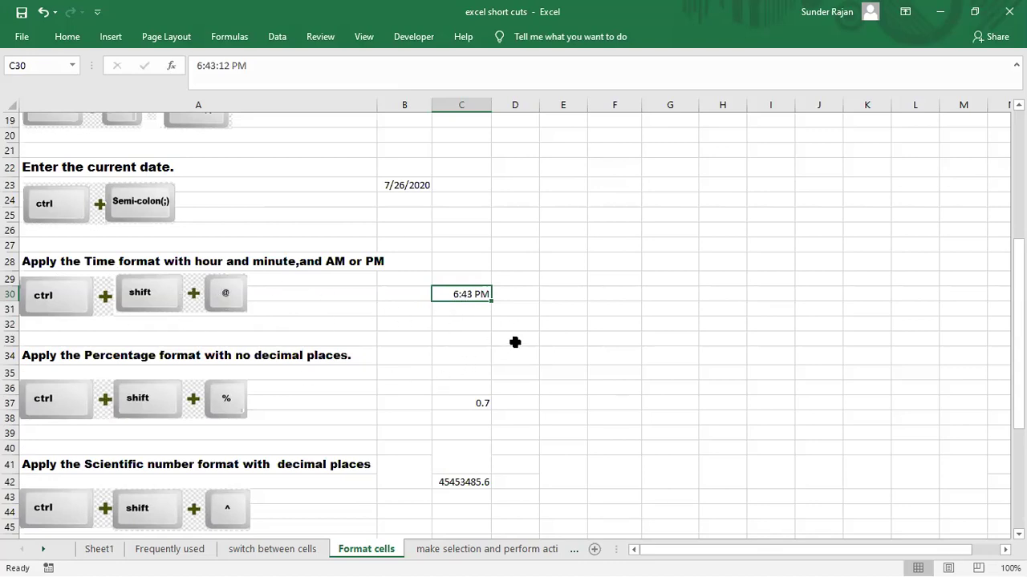
Apply the Percentage format without decimals to C37 and the Scientific number format to C42.
scroll(516, 341, "down", 1)
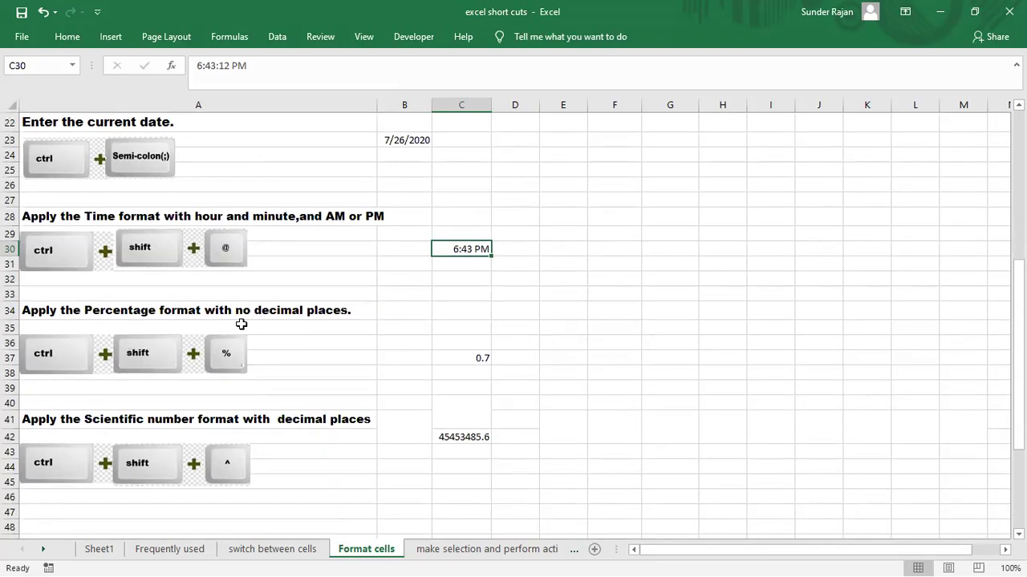
left_click(473, 359)
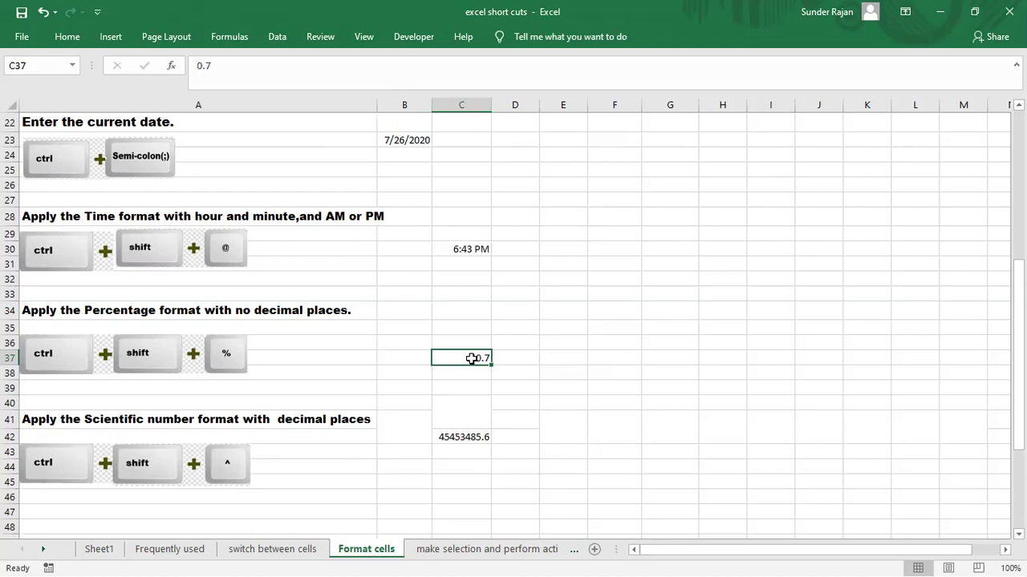
key("ctrl+shift+5")
scroll(499, 405, "down", 1)
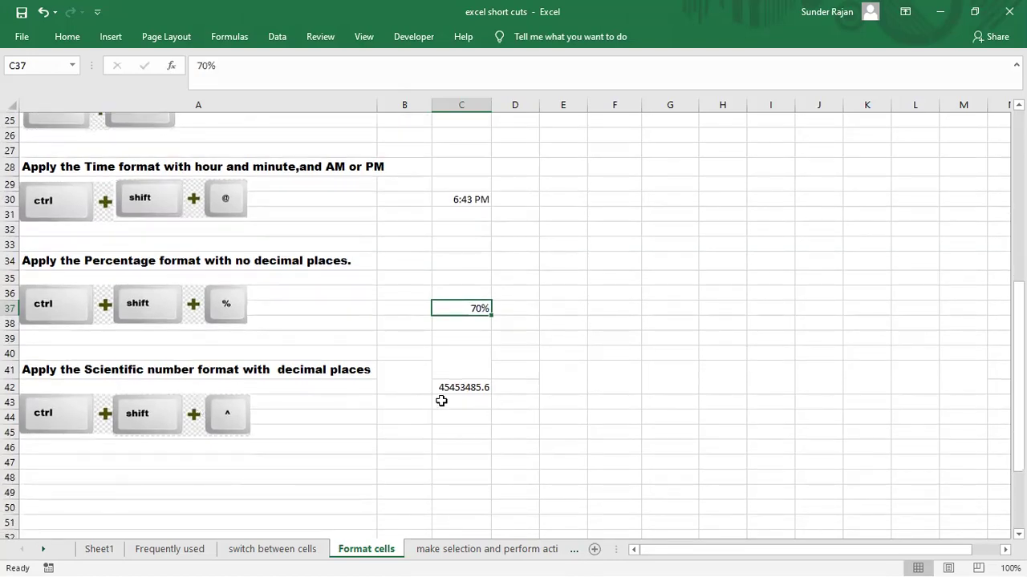
left_click(453, 387)
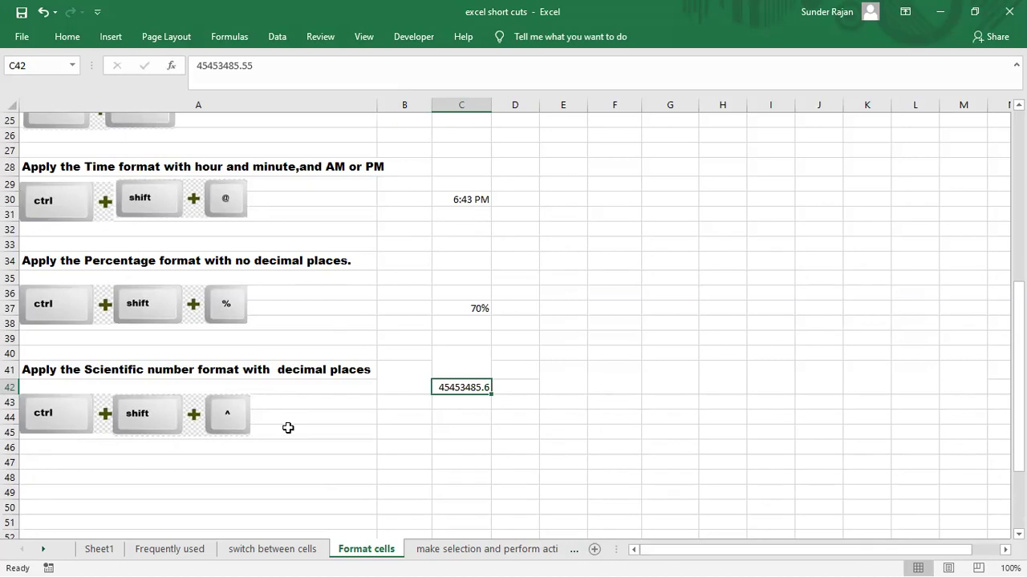
key("ctrl+shift+asciicircum")
Switch to the make selection and perform acti sheet and select the entire worksheet.
left_click(471, 551)
left_click(479, 493)
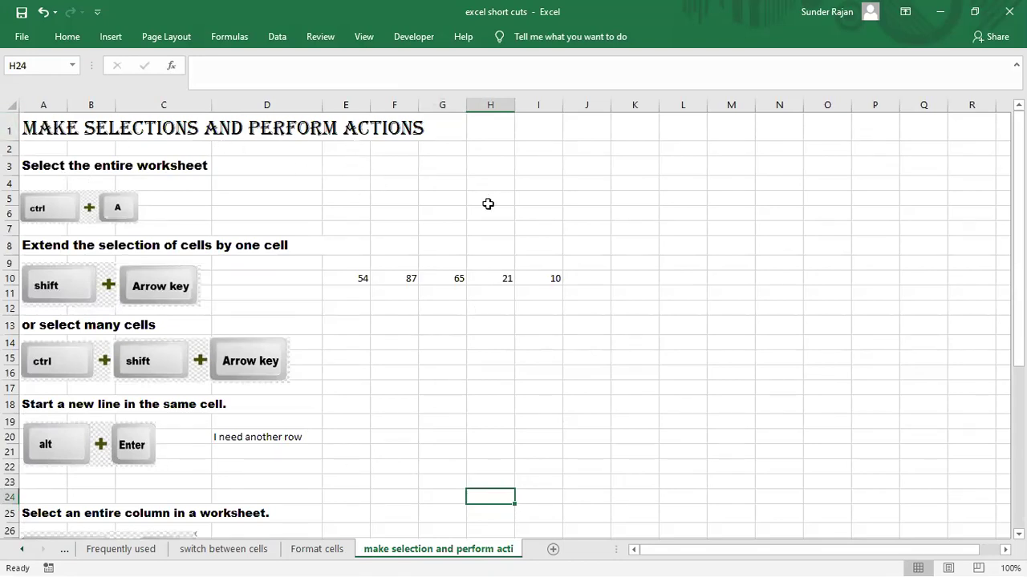
left_click(34, 161)
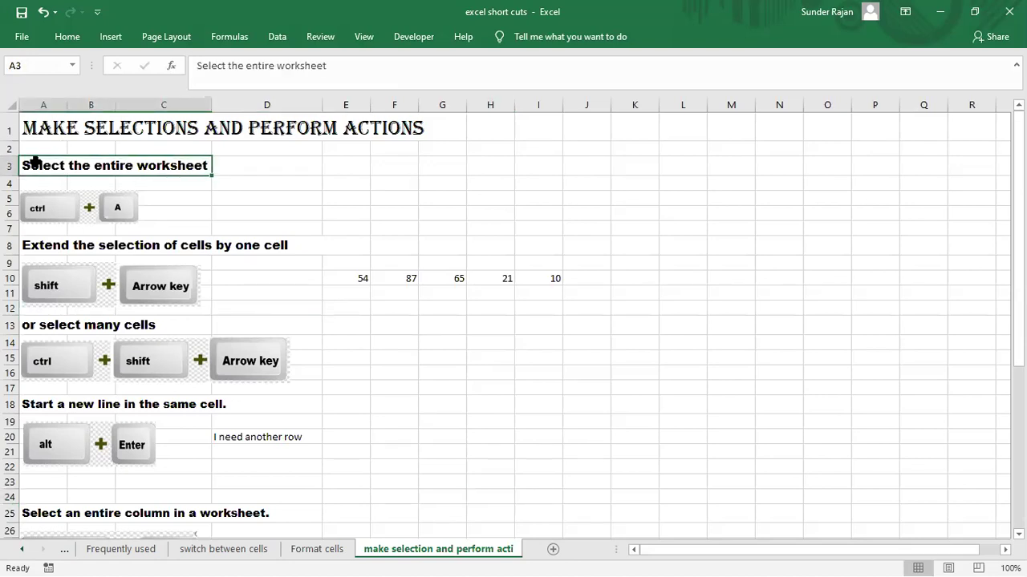
key("ctrl+a")
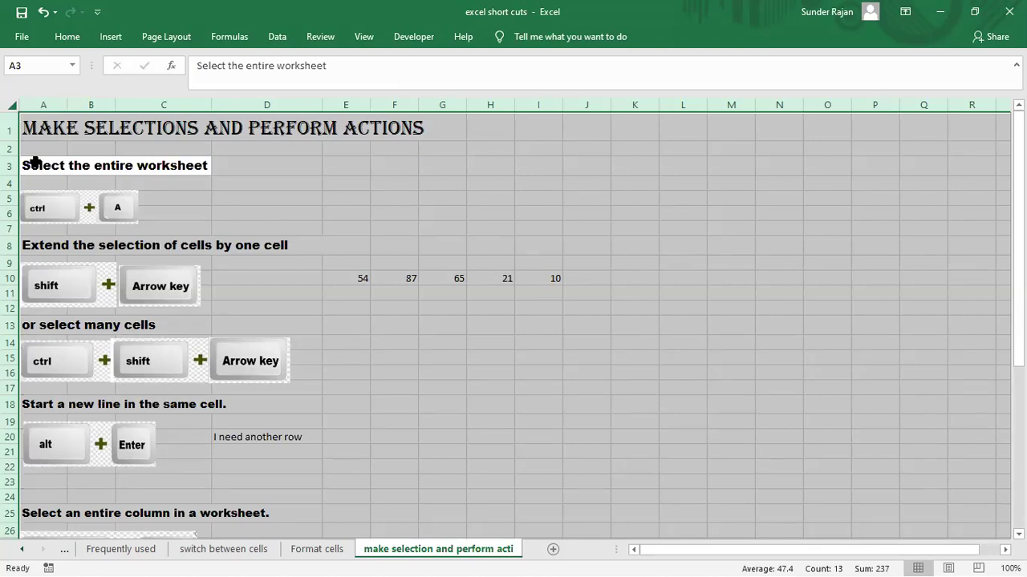
Extend the selection from E10 one cell at a time to I10, and clear it by selecting F12.
left_click(422, 326)
left_click(348, 281)
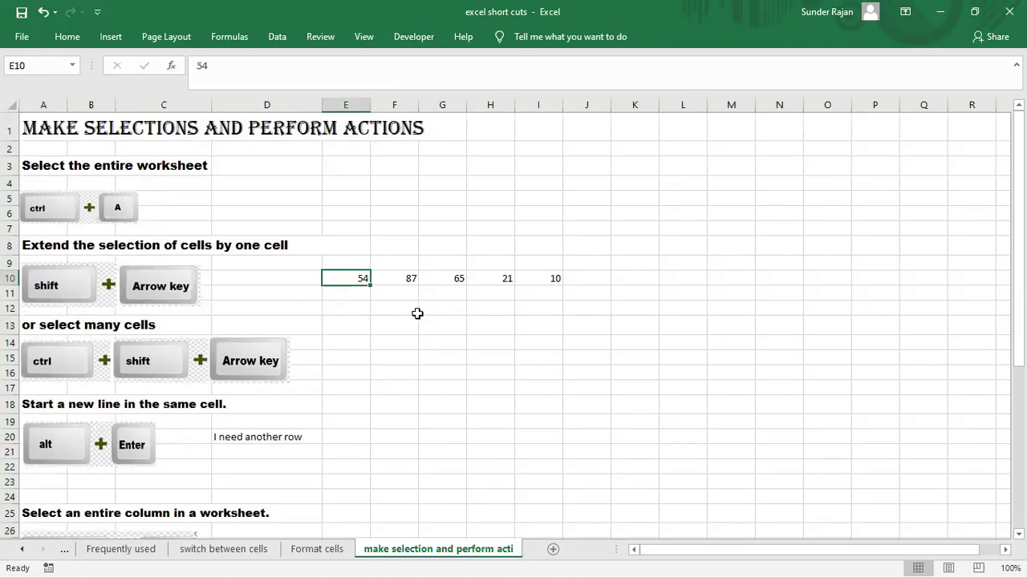
key("shift+Right")
key("shift+Right")
key("shift+Right")
key("shift+Right")
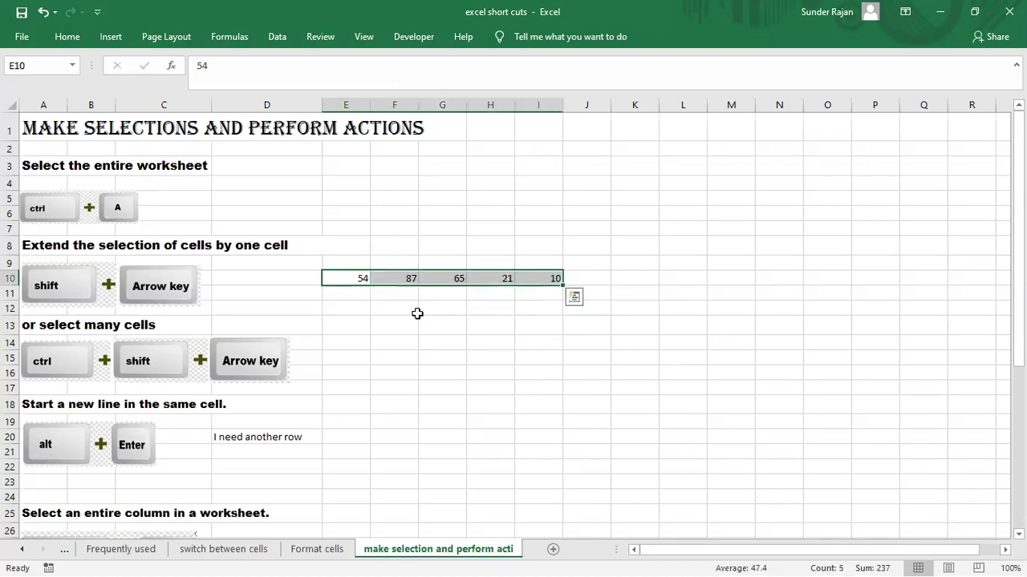
left_click(401, 311)
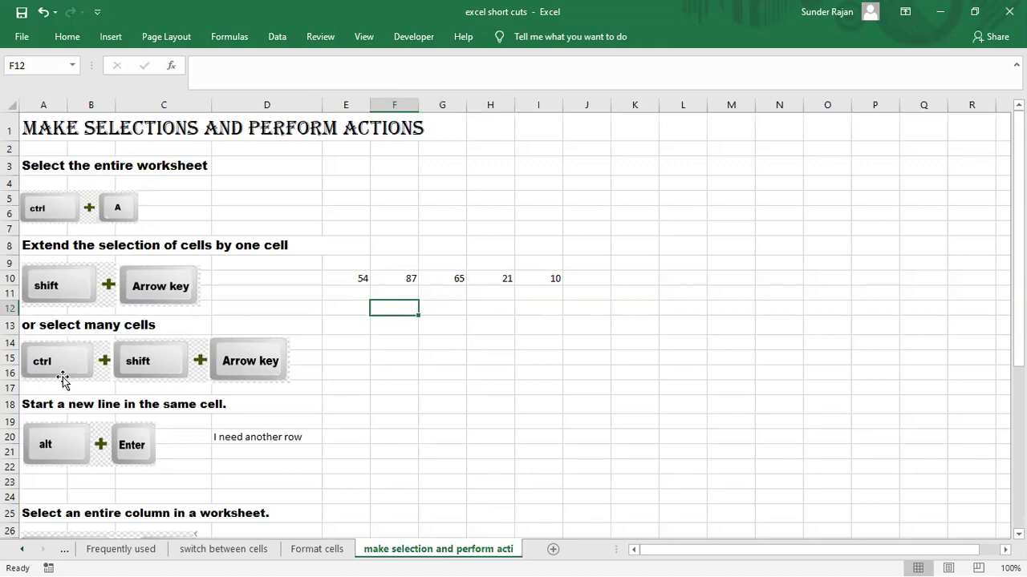
Extend the selection from E10 to the end of the data at I10 in one jump, and on to the last column, XFD.
left_click(350, 359)
left_click(357, 279)
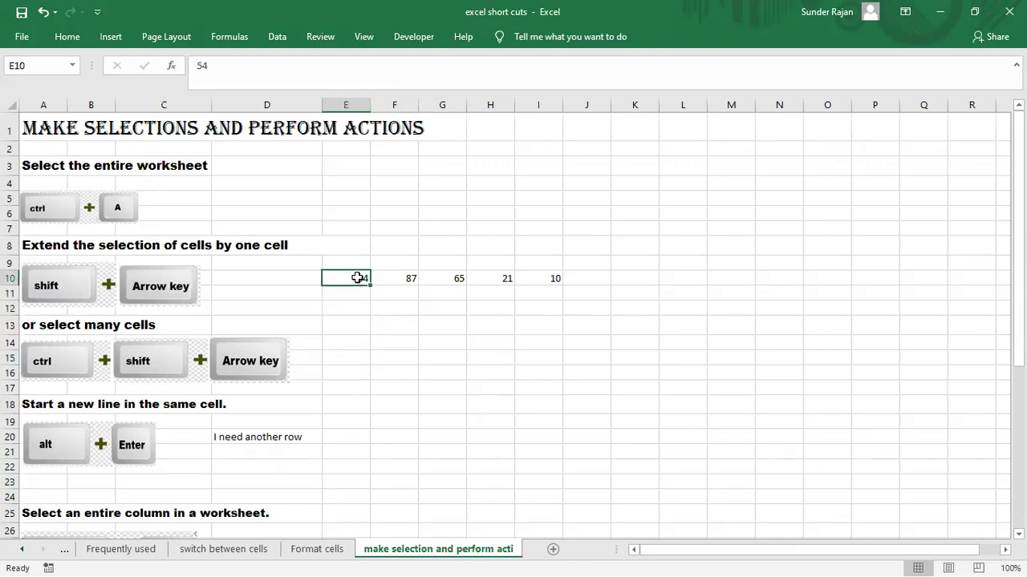
key("ctrl+shift+Right")
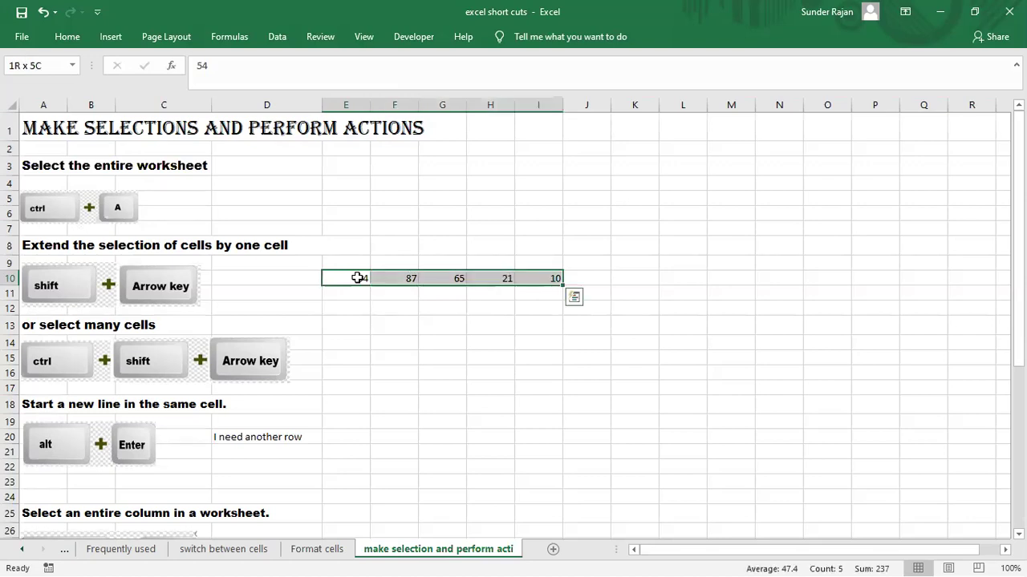
key("ctrl+shift+Right")
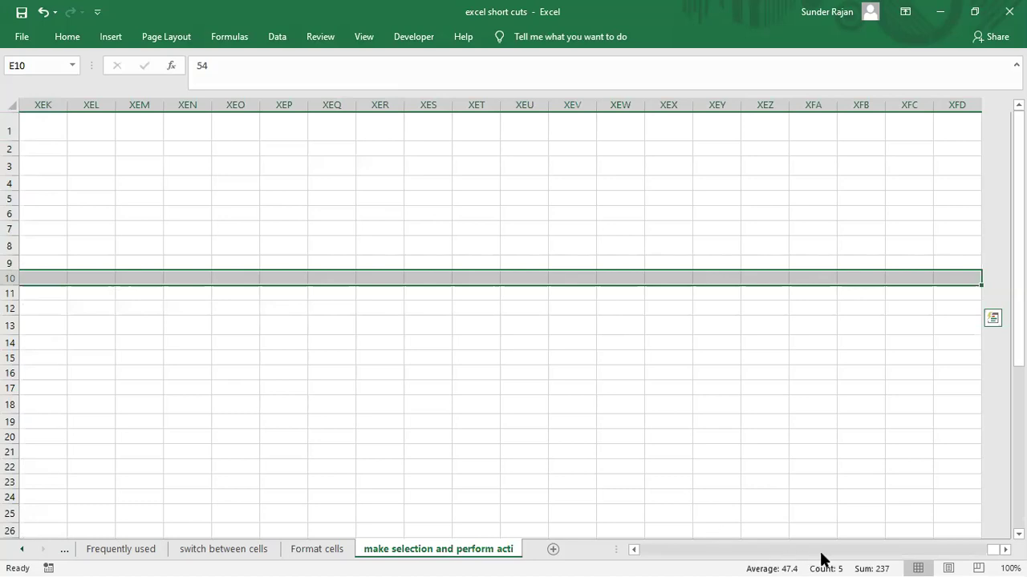
left_click(1000, 551)
left_click_drag(995, 551, 346, 337)
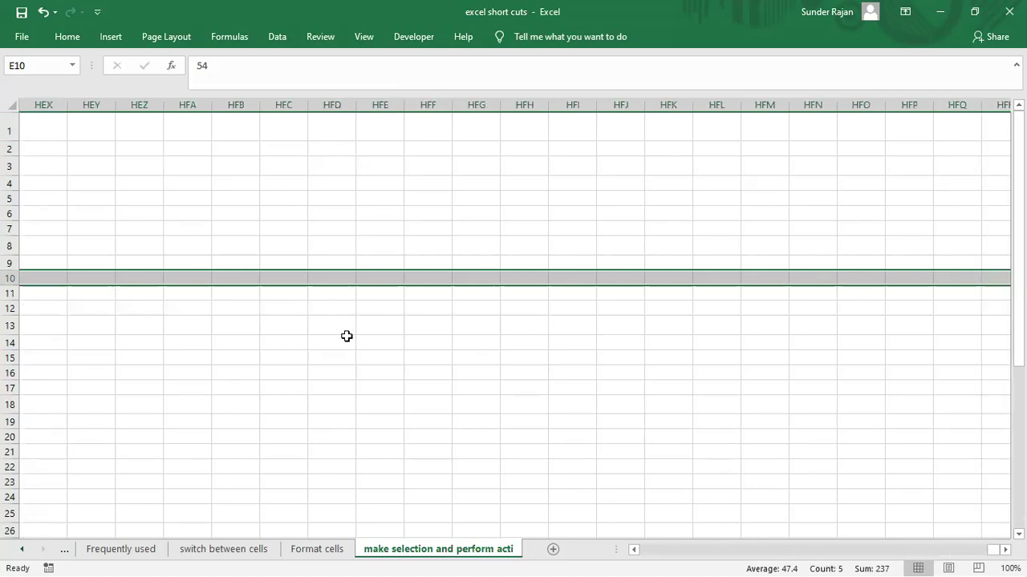
Clear the row 10 selection and append "thank you" to the text in D20.
left_click(337, 327)
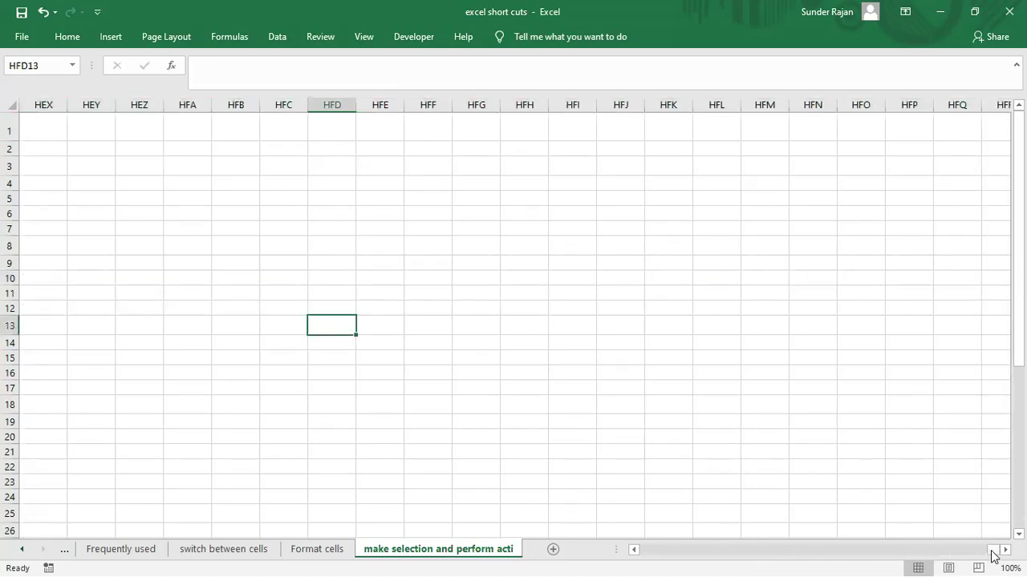
left_click_drag(993, 556, 578, 553)
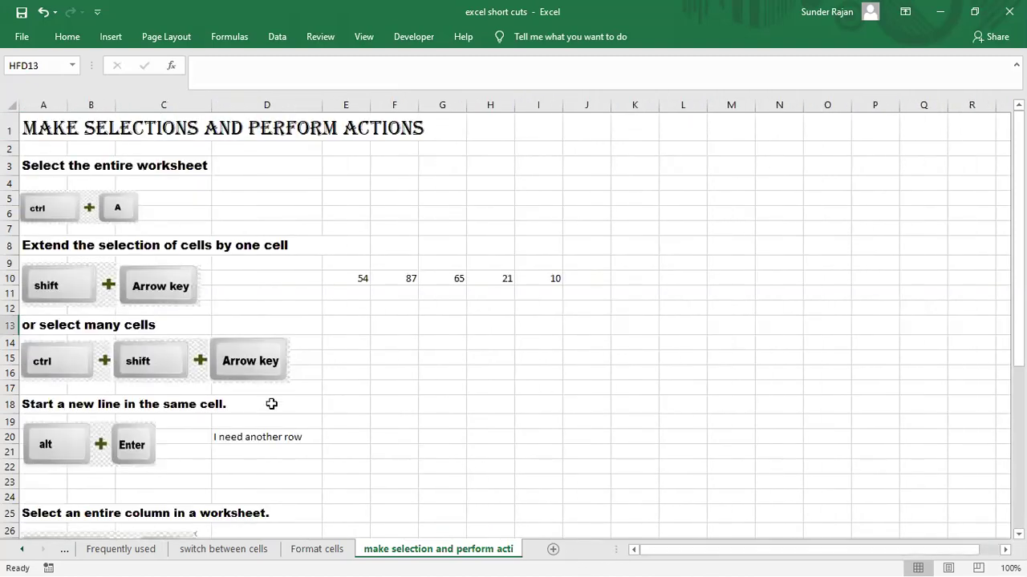
scroll(273, 405, "down", 2)
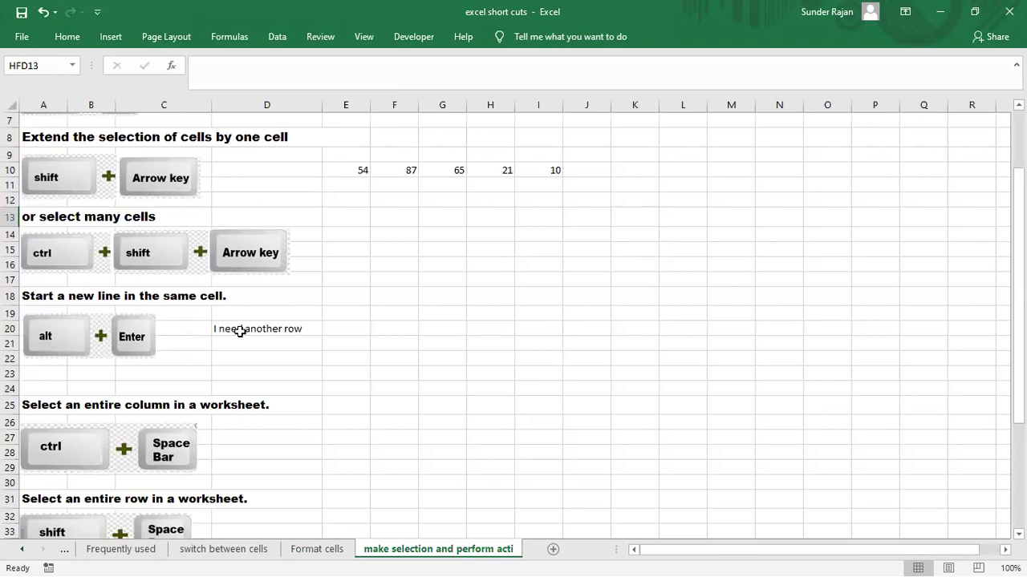
left_click(271, 334)
double_click(304, 329)
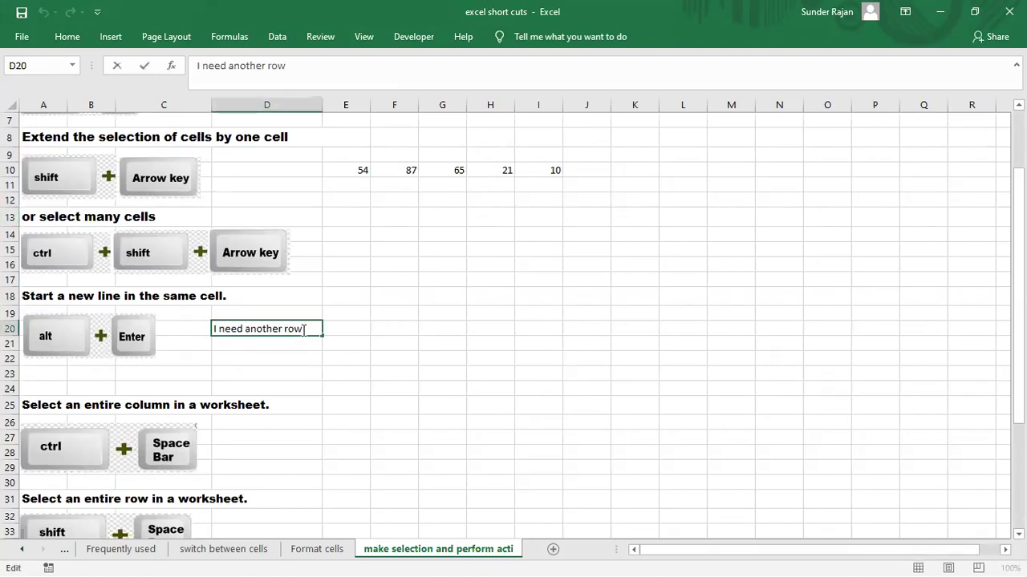
type("thank you")
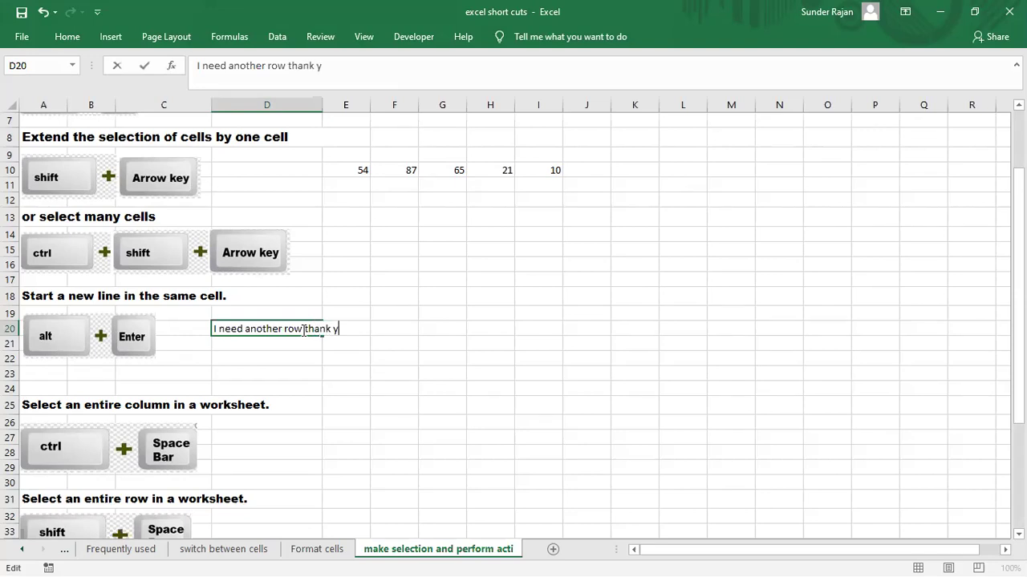
left_click(332, 355)
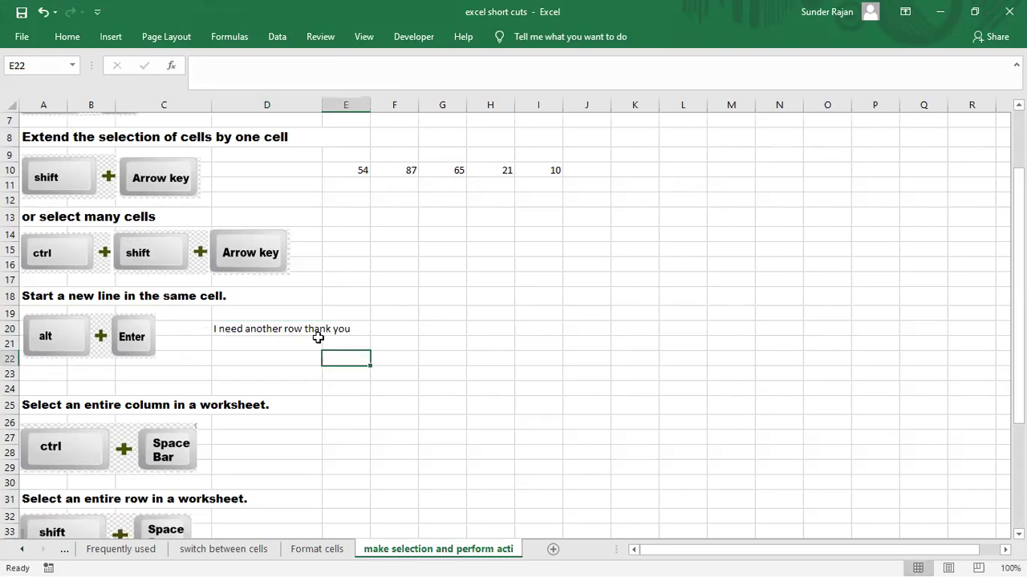
Enter "for watching" in E20, the cell beside the sentence in D20.
left_click(351, 331)
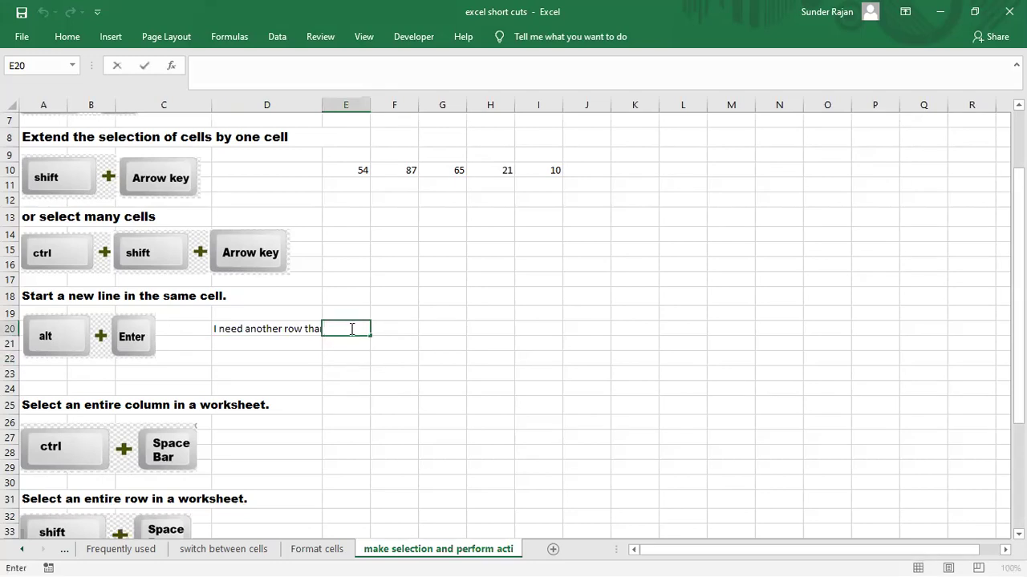
type("for watching")
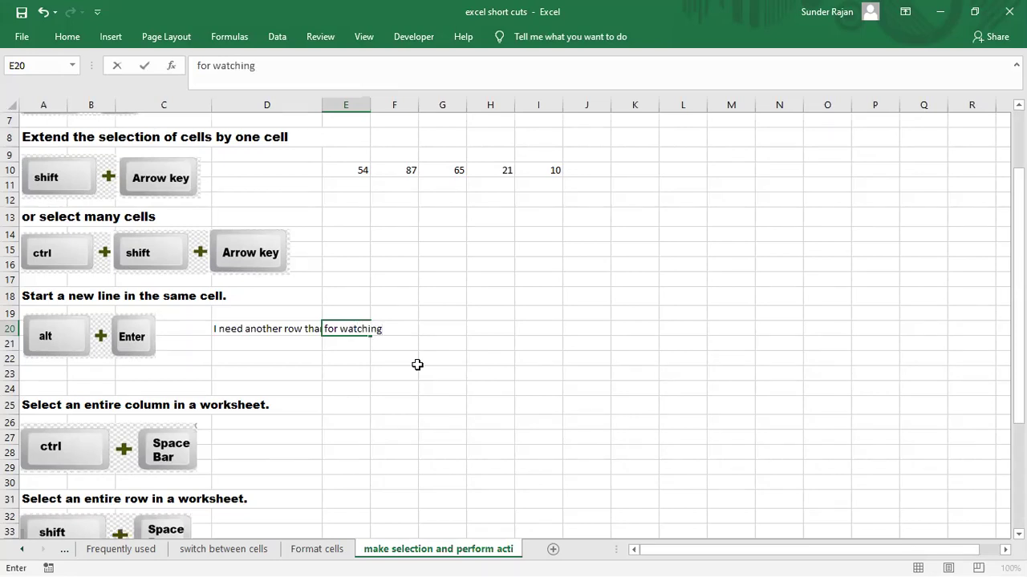
left_click_drag(415, 373, 445, 374)
left_click(321, 423)
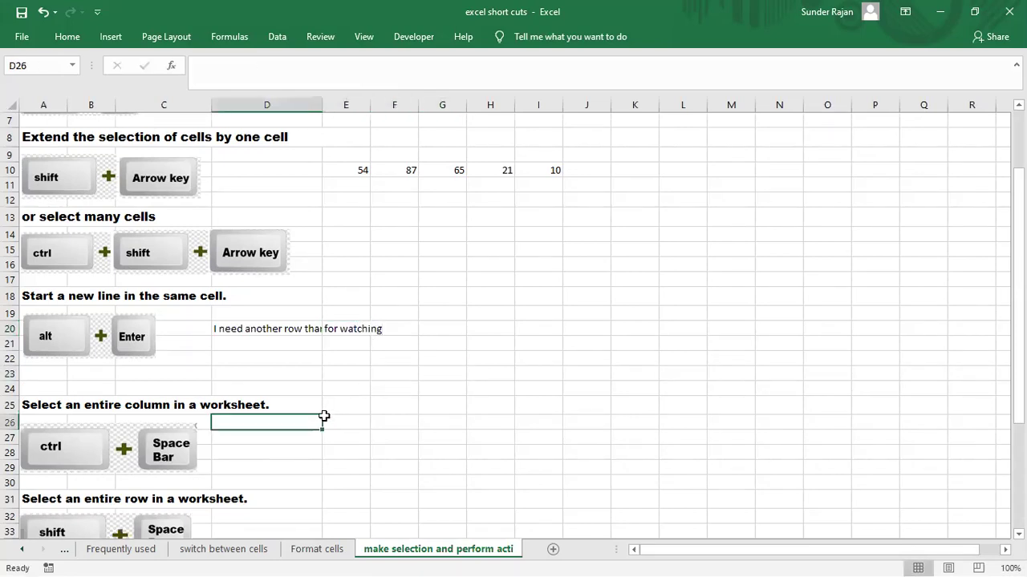
Widen column D slightly so that it fits the text in D20.
left_click(331, 329)
left_click(295, 330)
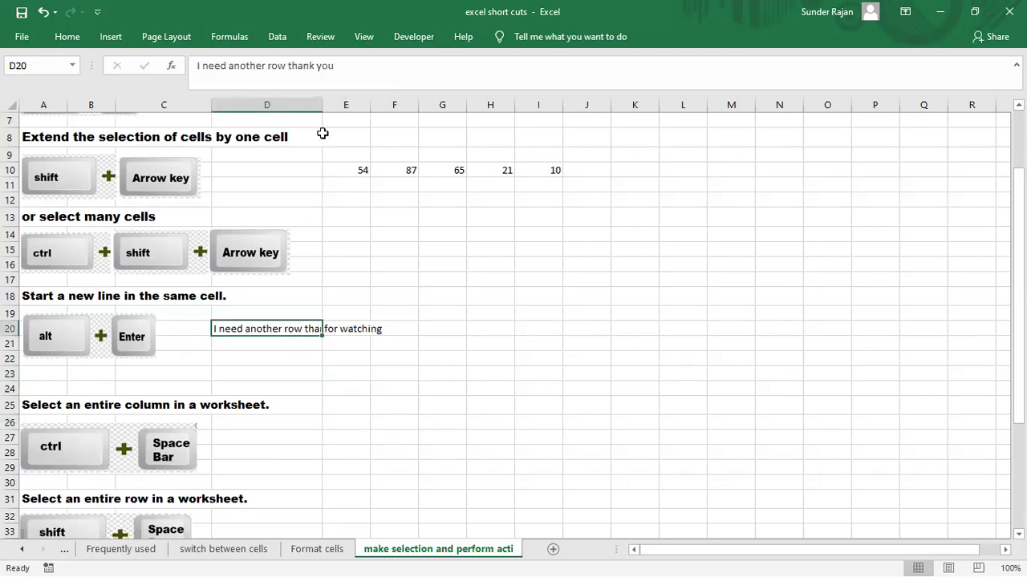
left_click_drag(321, 108, 348, 107)
Delete the text "for watching" from E20, leaving the cell empty.
left_click(378, 333)
double_click(378, 330)
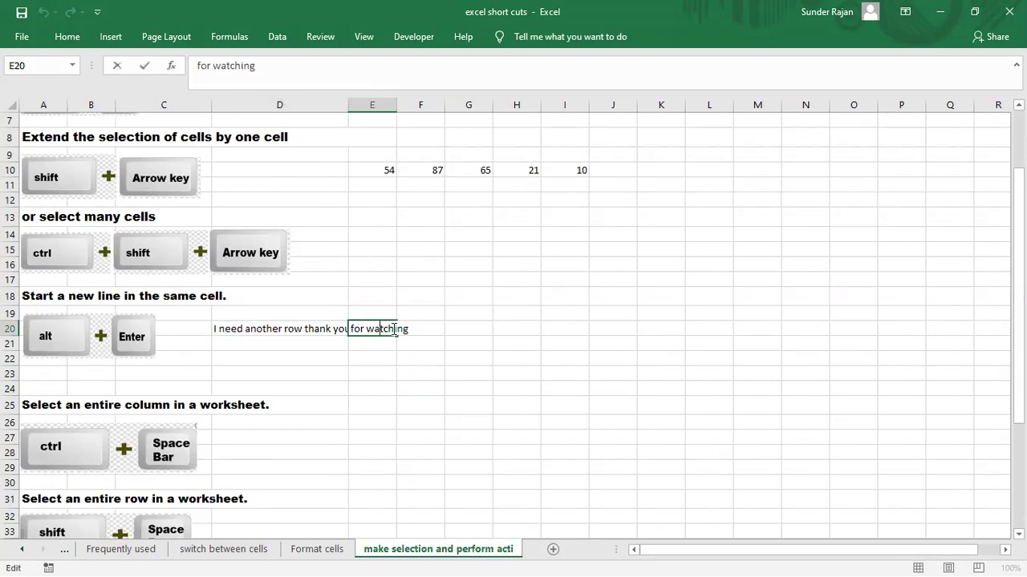
key("BackSpace")
key("BackSpace")
key("BackSpace")
key("BackSpace")
key("BackSpace")
key("BackSpace")
key("BackSpace")
key("BackSpace")
key("BackSpace")
key("BackSpace")
key("BackSpace")
key("BackSpace")
left_click(388, 410)
Replace "thank you" at the end of D20 so the cell reads "I need another row .thank you for watching".
left_click(322, 334)
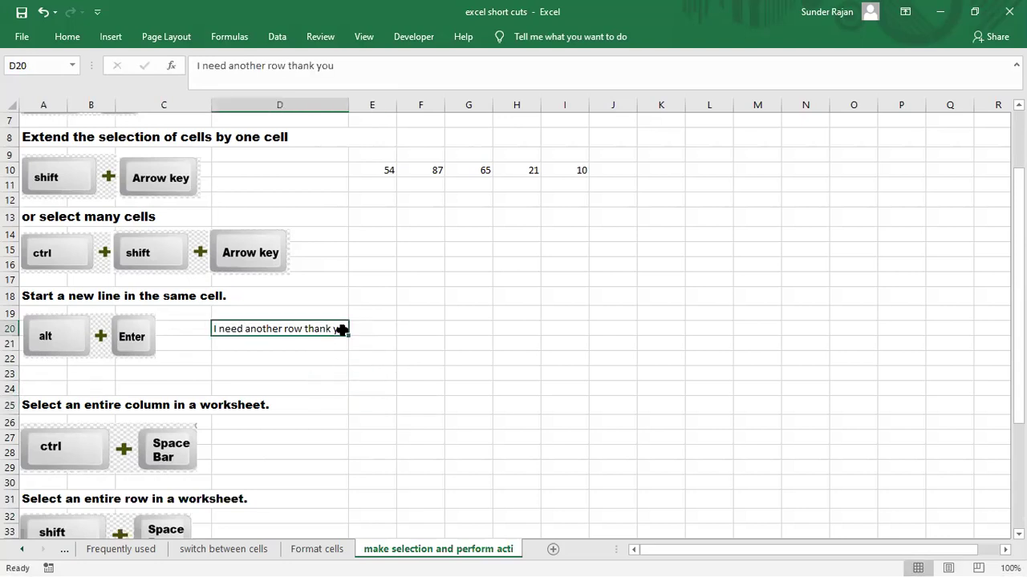
double_click(345, 329)
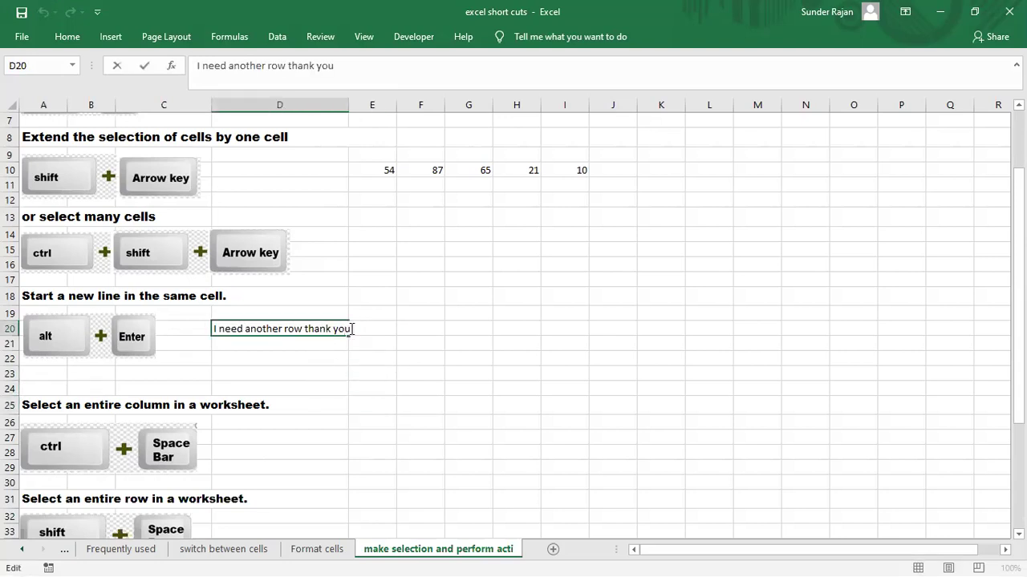
key("BackSpace")
key("BackSpace")
key("BackSpace")
key("BackSpace")
key("BackSpace")
key("BackSpace")
key("BackSpace")
key("BackSpace")
key("BackSpace")
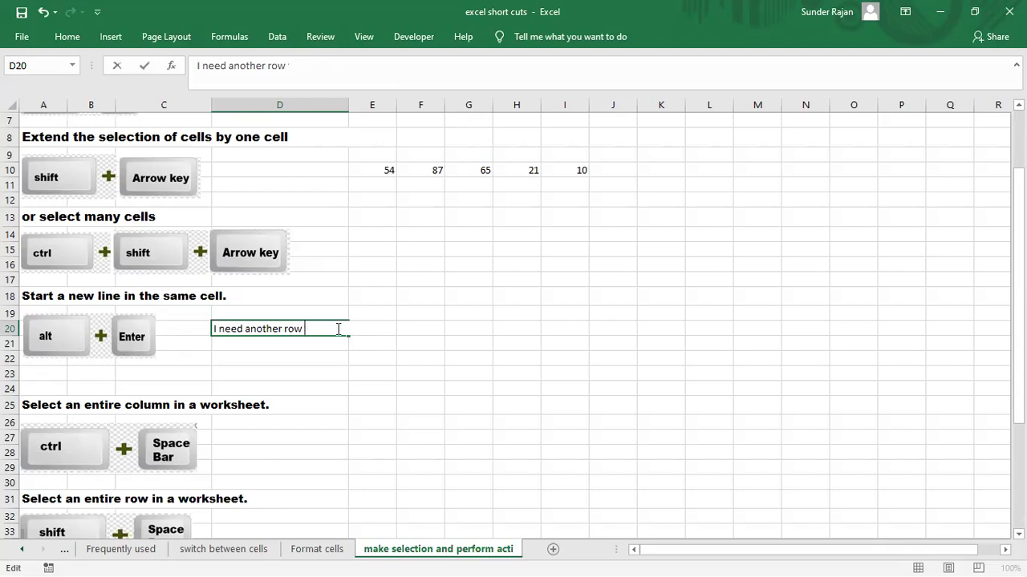
type(".thank you")
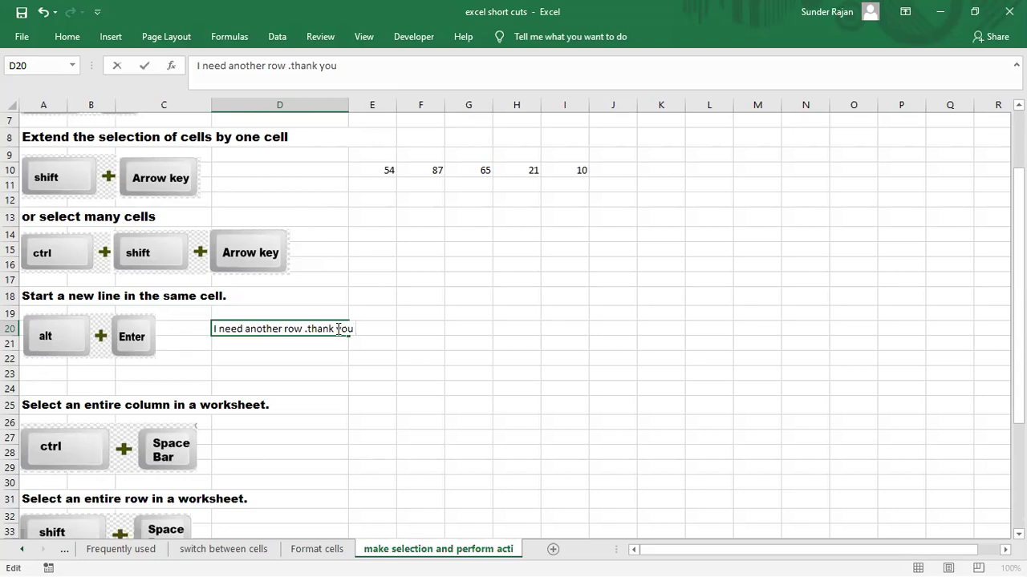
type(" for watching")
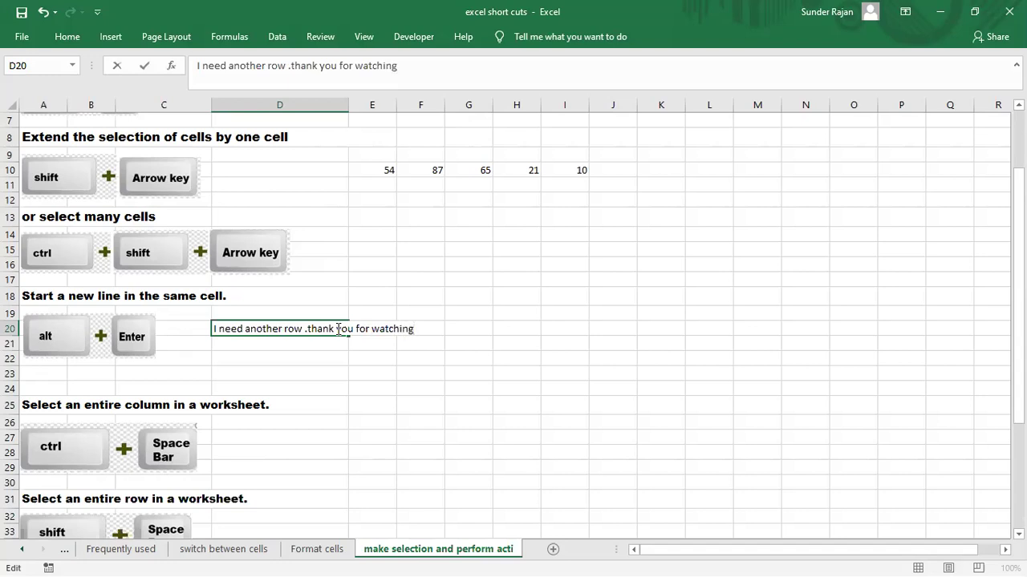
key("Return")
left_click(554, 418)
left_click(623, 434)
left_click(340, 328)
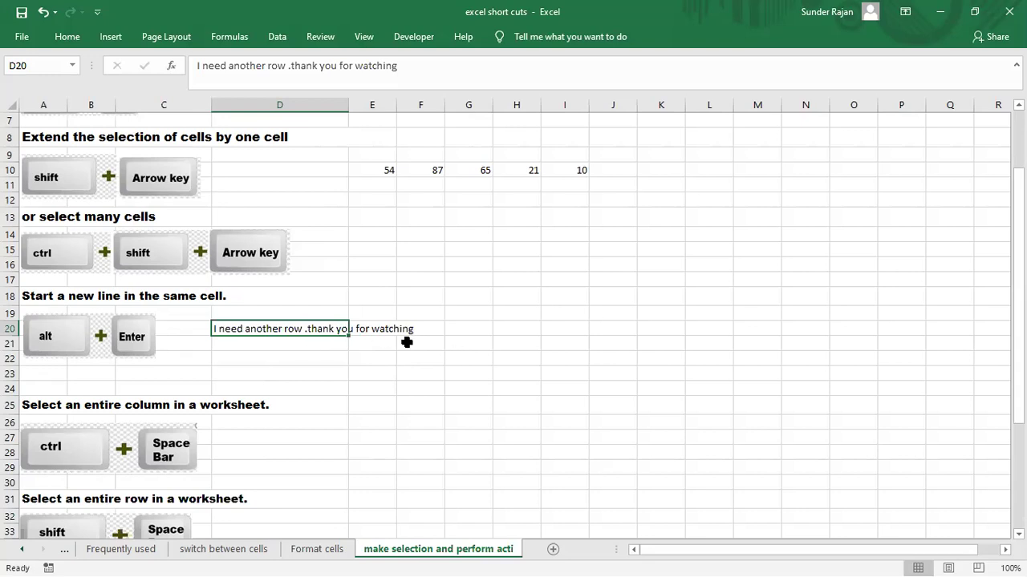
left_click(400, 356)
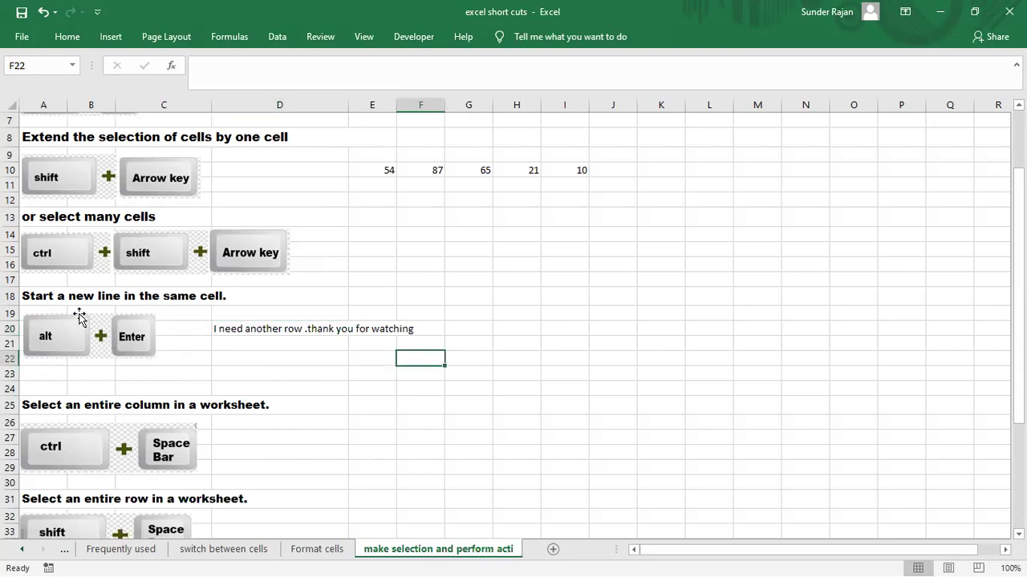
Insert a line break inside D20 after "I need another row ." to put the remaining text on a second line.
left_click(296, 330)
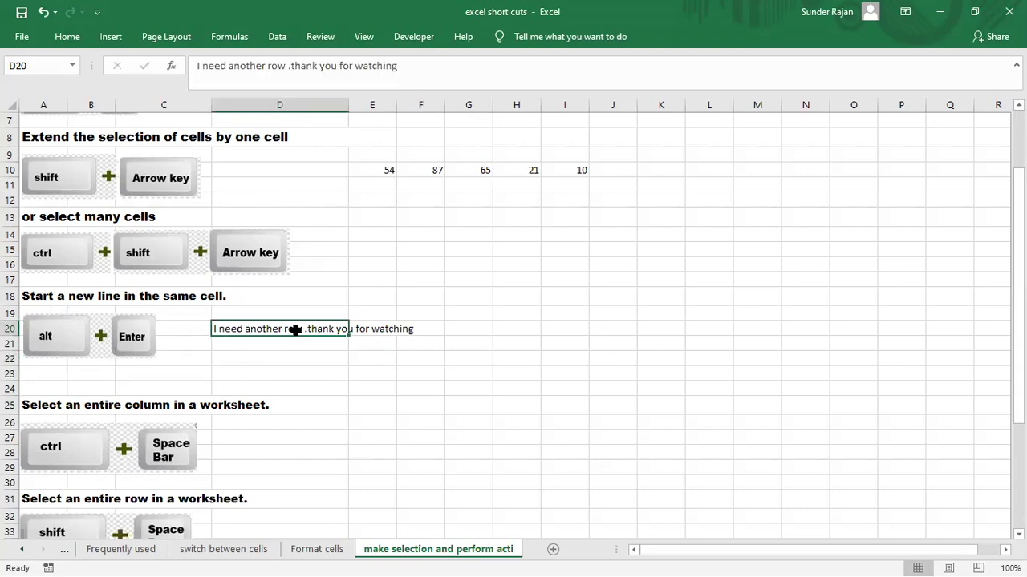
double_click(306, 329)
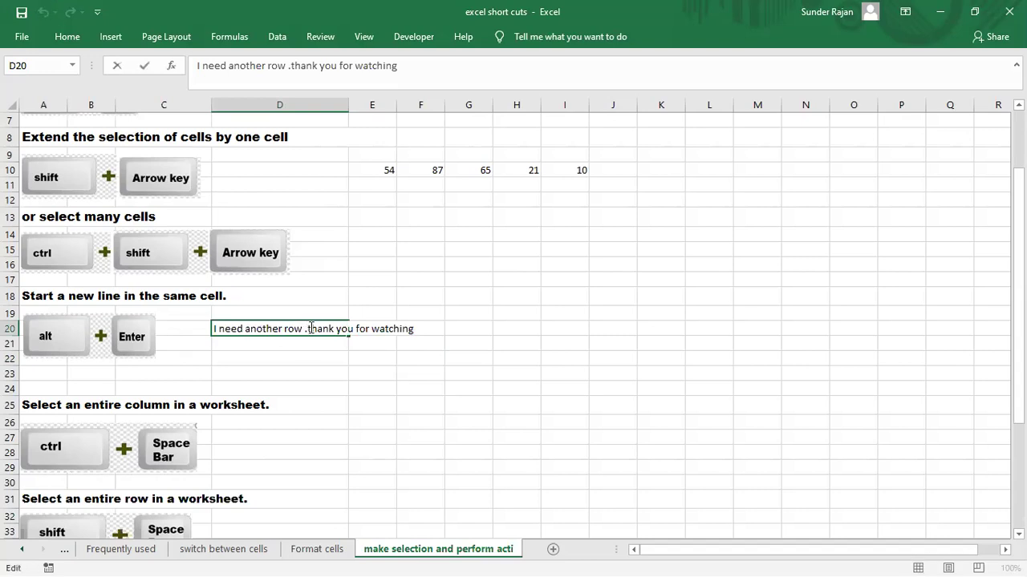
key("alt")
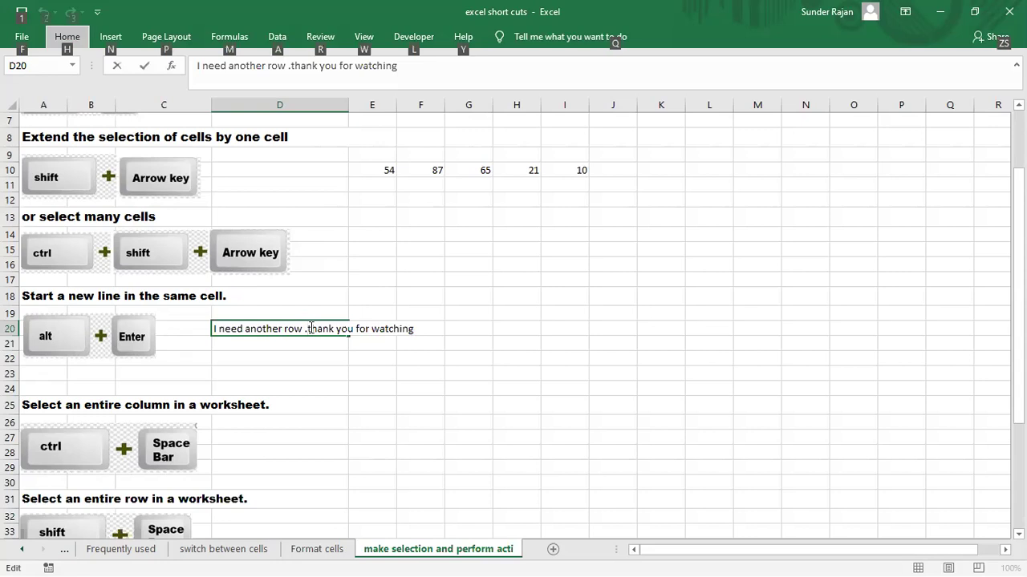
left_click(309, 328)
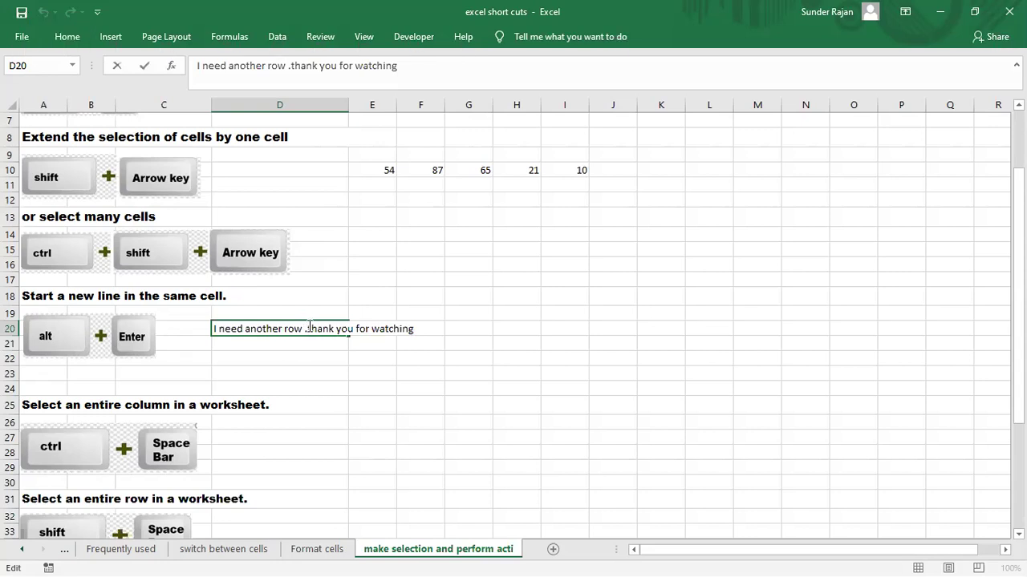
key("alt+Return")
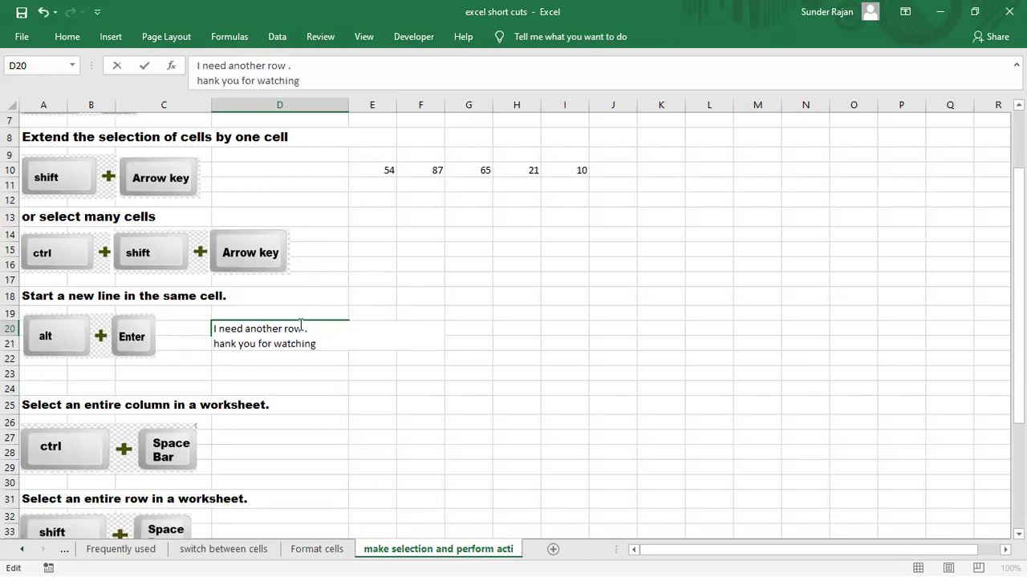
left_click_drag(377, 386, 378, 394)
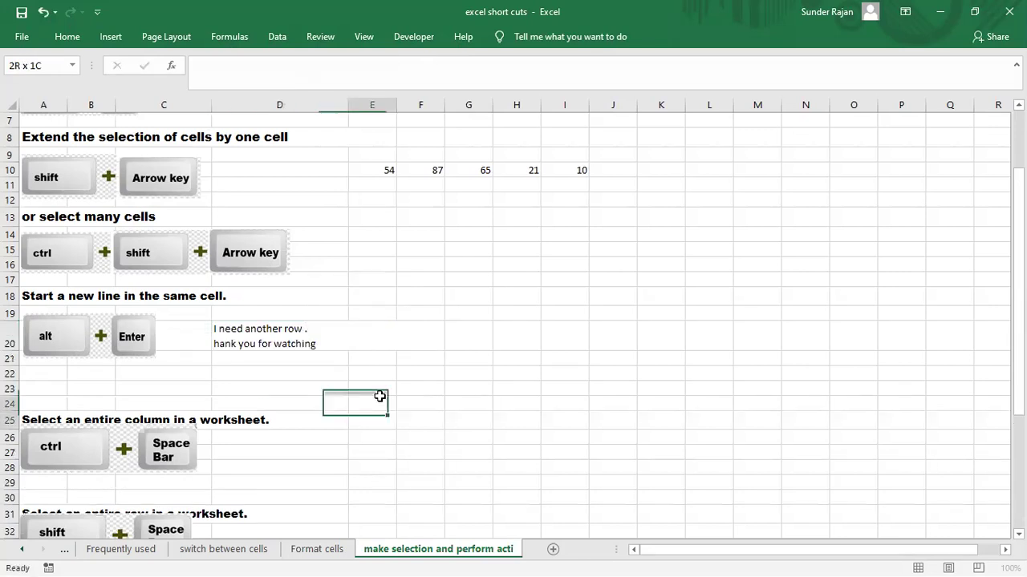
Correct the second line of D20 to read "Thank you for watching" by adding the missing capital T.
left_click(214, 347)
double_click(215, 344)
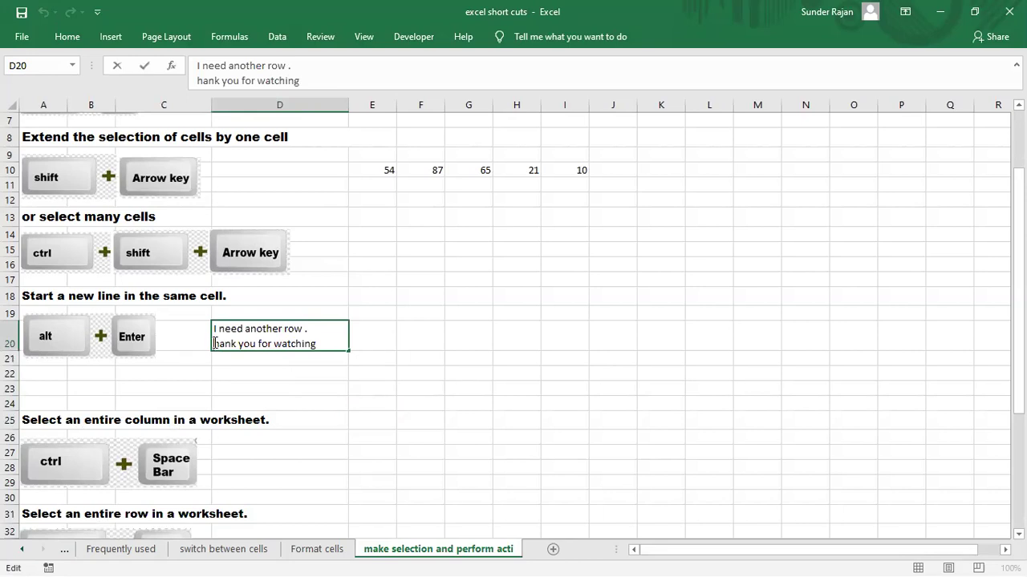
type("T")
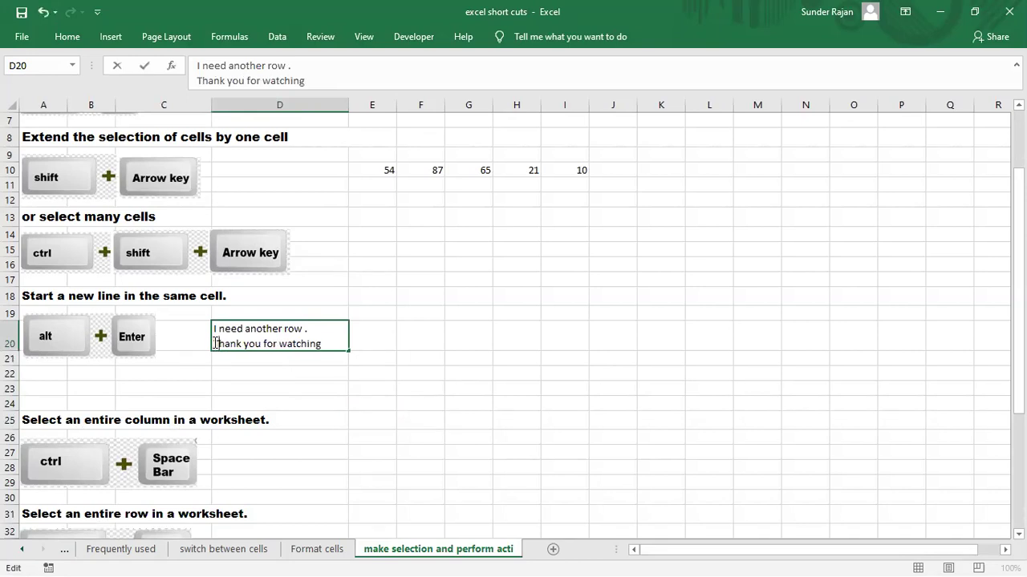
left_click(254, 399)
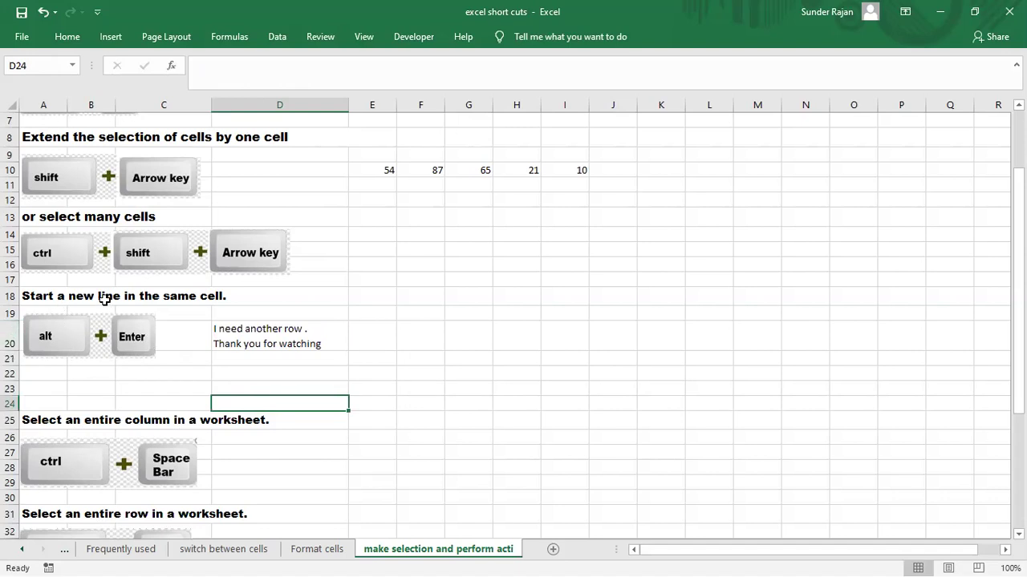
left_click(243, 335)
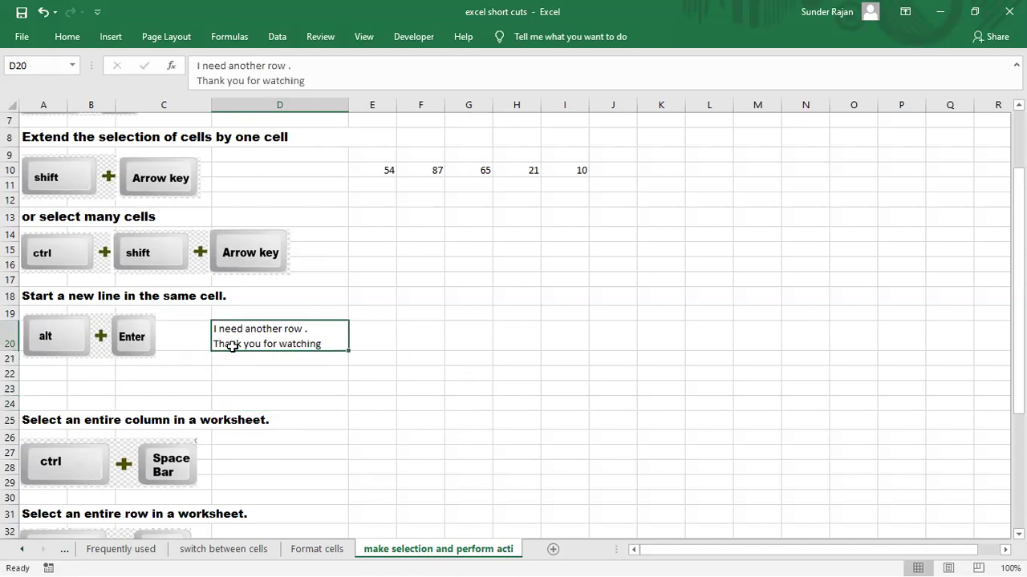
Select the entire column G starting from G26, and clear the selection by selecting I30.
scroll(185, 352, "down", 1)
scroll(209, 346, "down", 2)
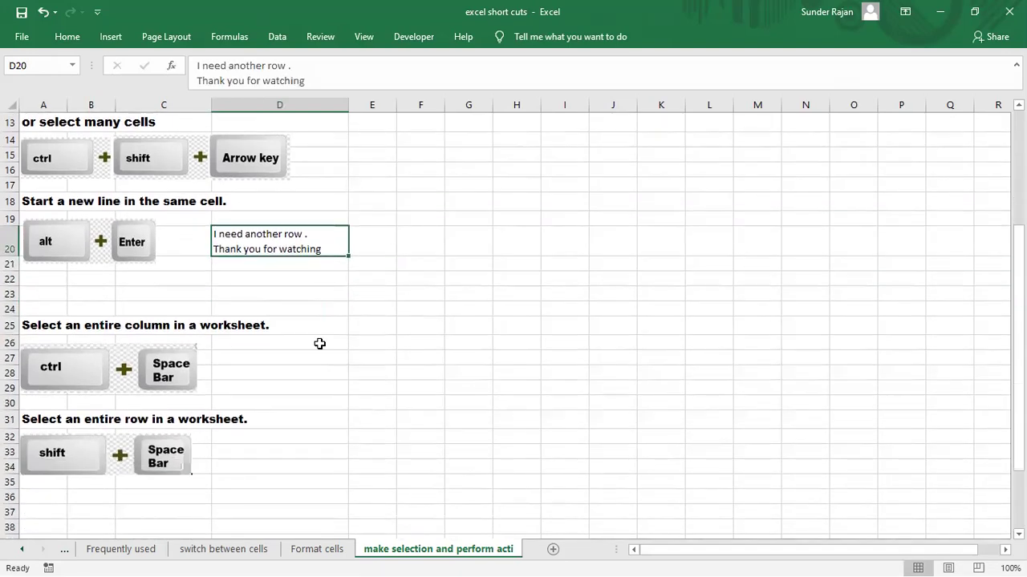
scroll(305, 344, "down", 2)
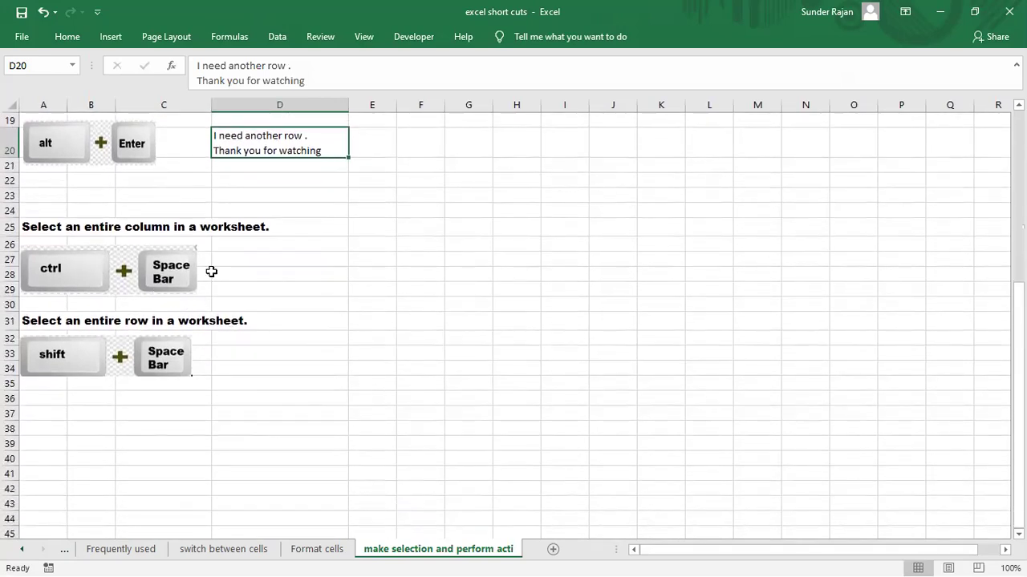
left_click(465, 247)
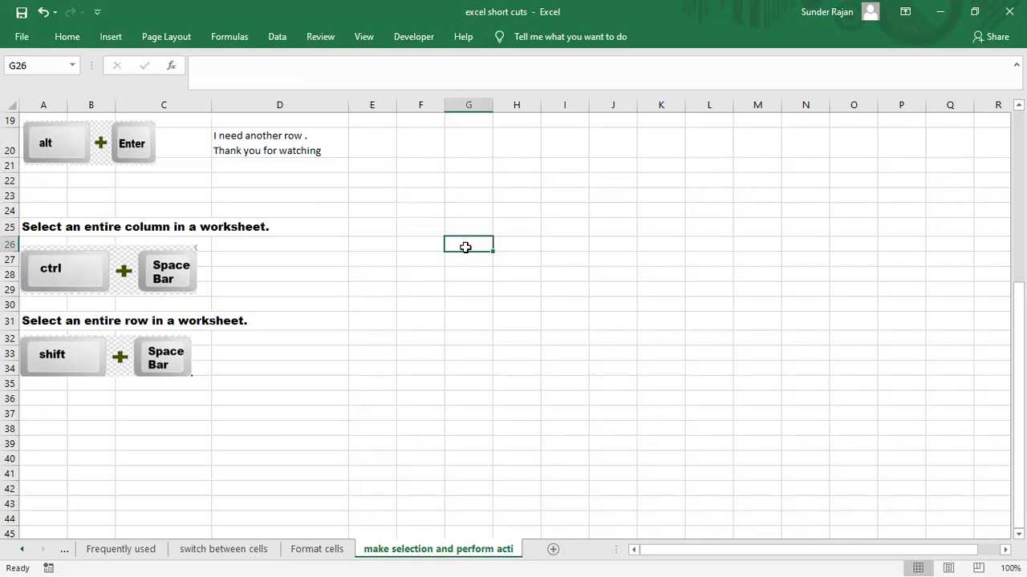
key("ctrl+space")
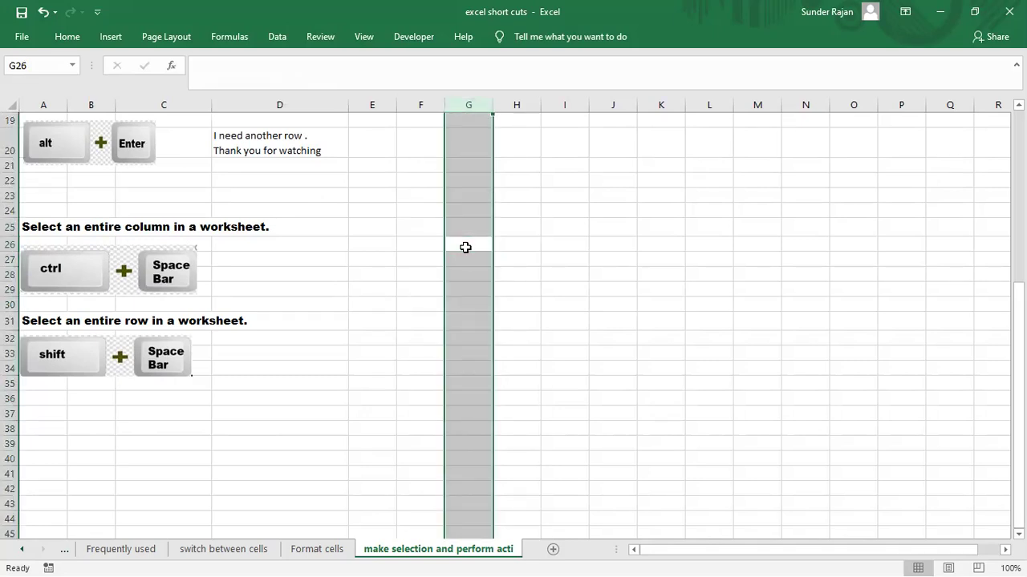
left_click(567, 298)
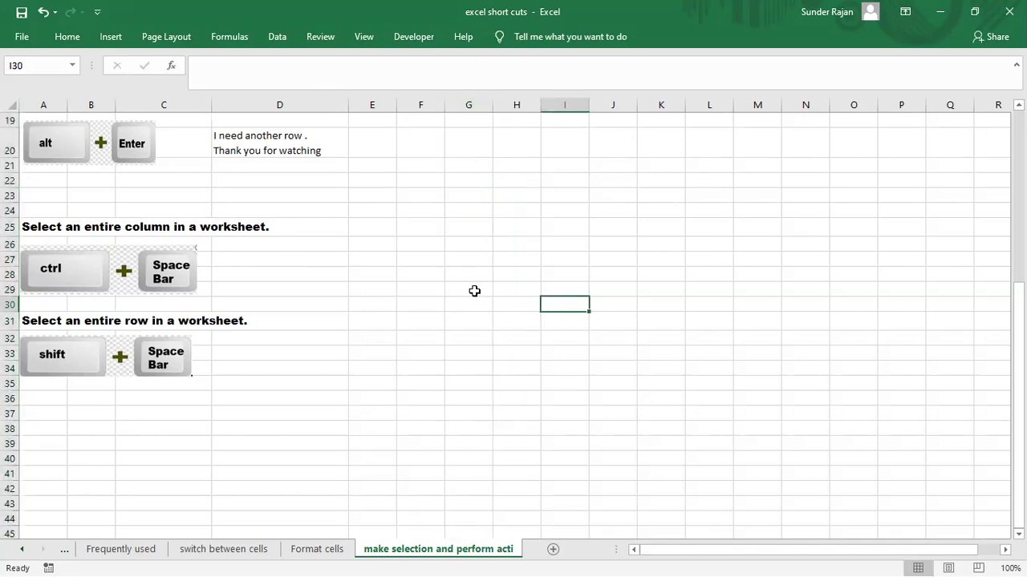
left_click(474, 292)
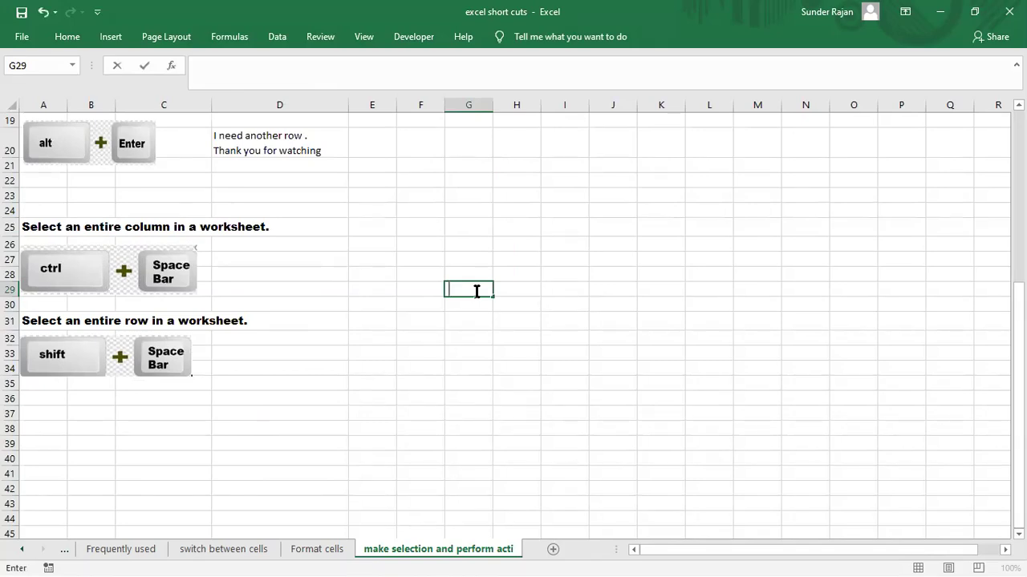
key("Escape")
left_click(607, 351)
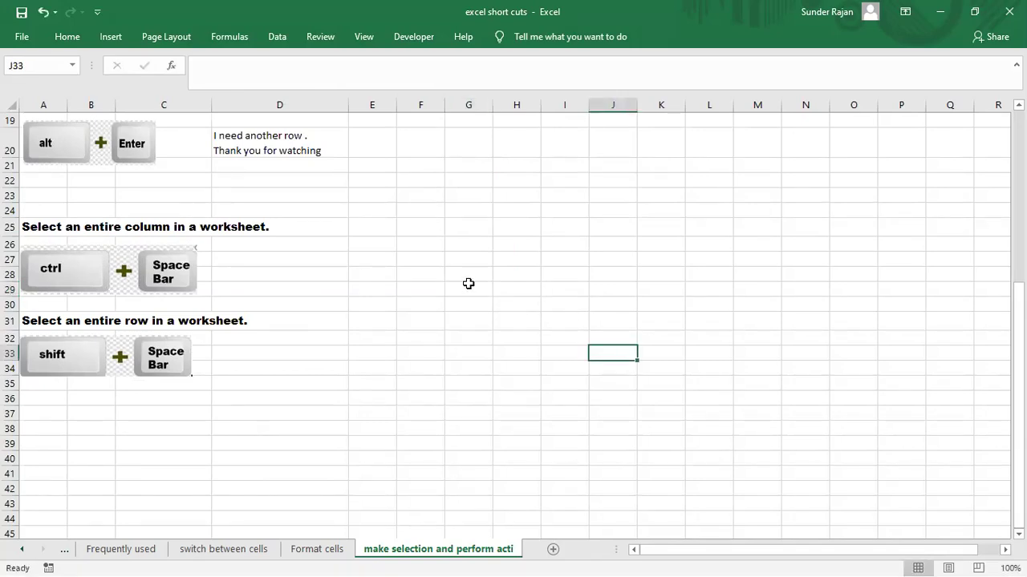
Select the entire row 30 starting from cell G30.
left_click(468, 287)
left_click(468, 310)
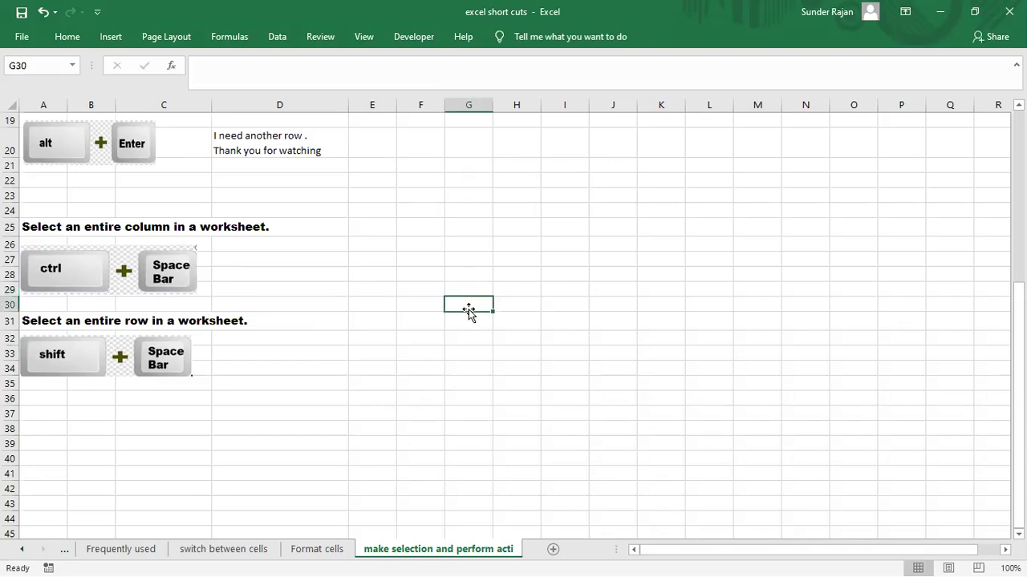
key("shift+space")
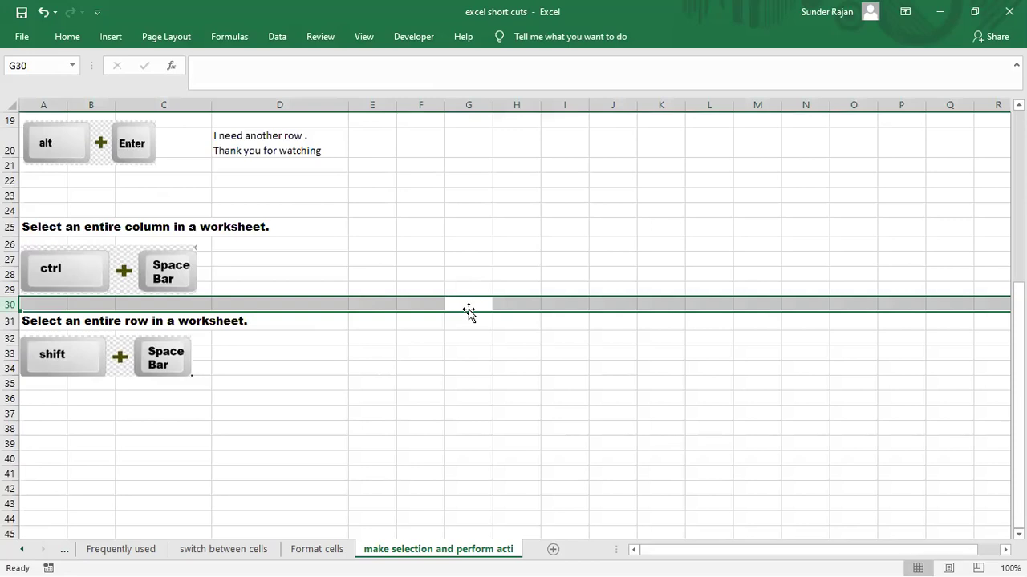